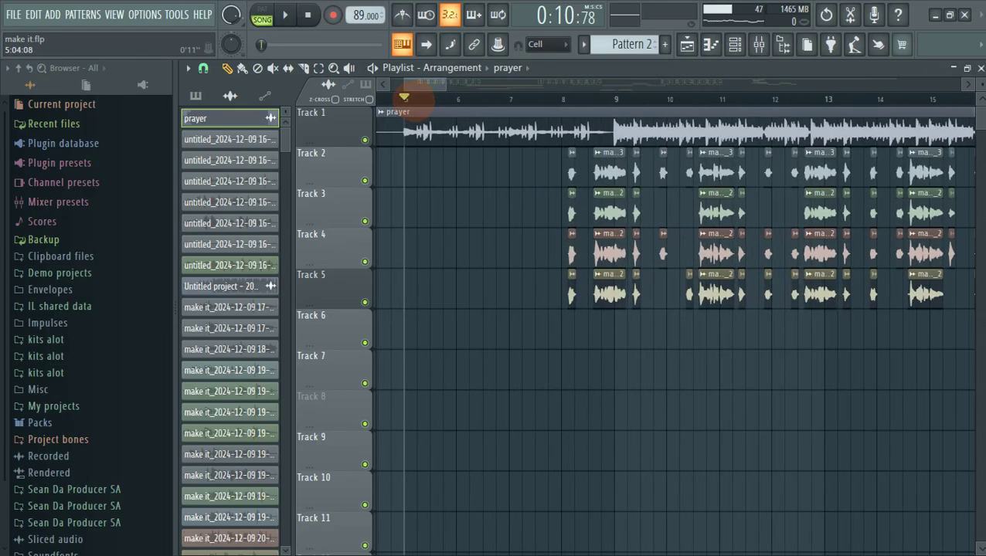
# Play the full arrangement from bar 5 with all tracks active, and stop playback
pyautogui.scroll(1, 403, 97)
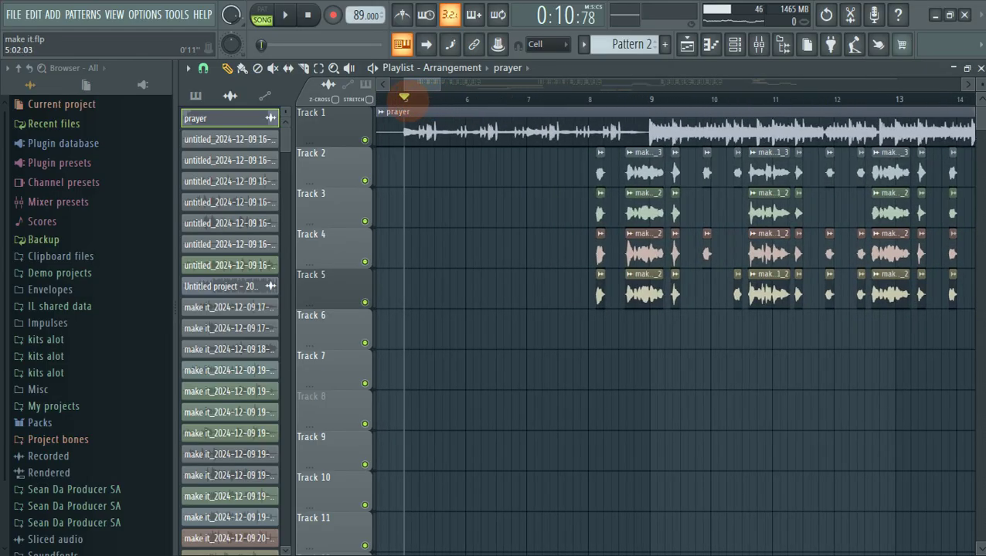
pyautogui.press('space')
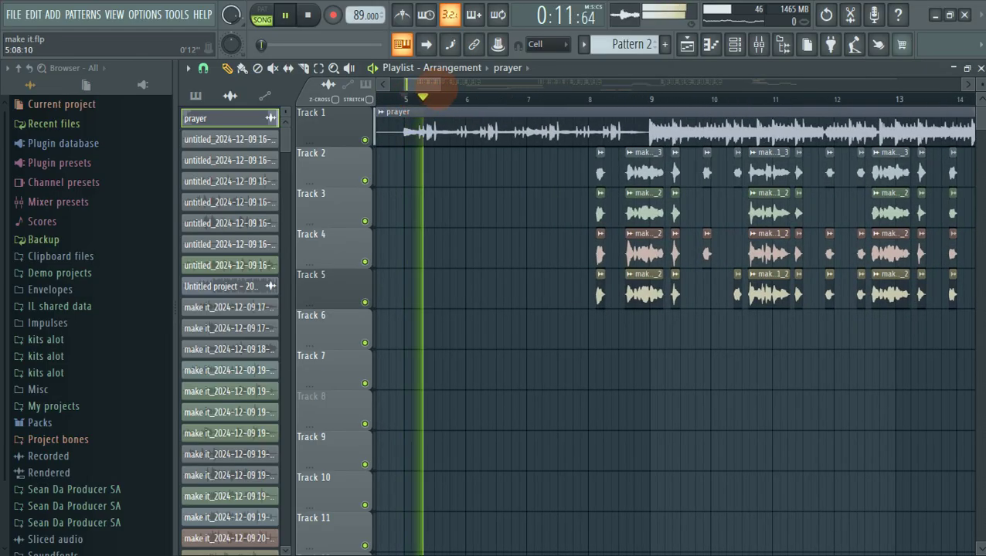
pyautogui.moveTo(430, 85); pyautogui.dragTo(437, 85)
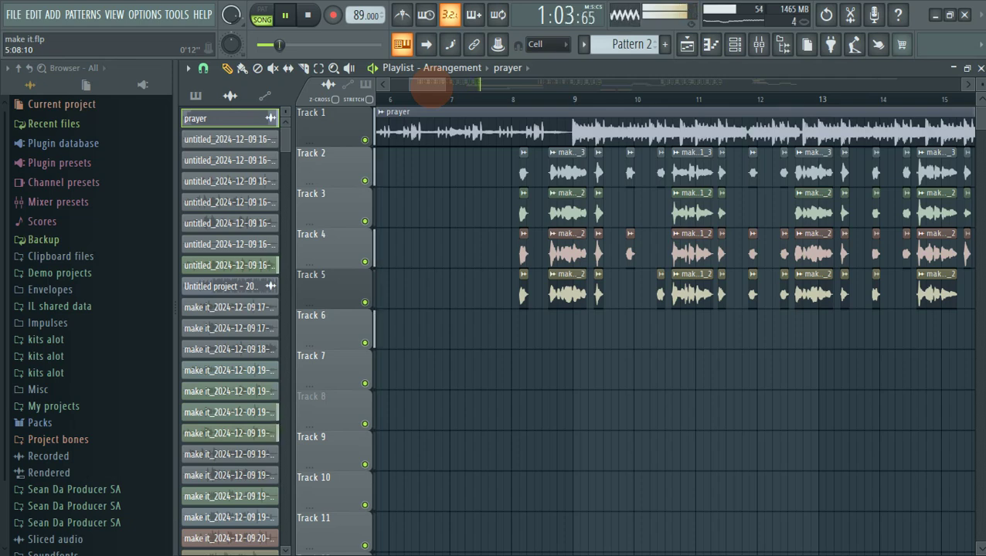
pyautogui.press('space')
pyautogui.moveTo(433, 88); pyautogui.dragTo(401, 87)
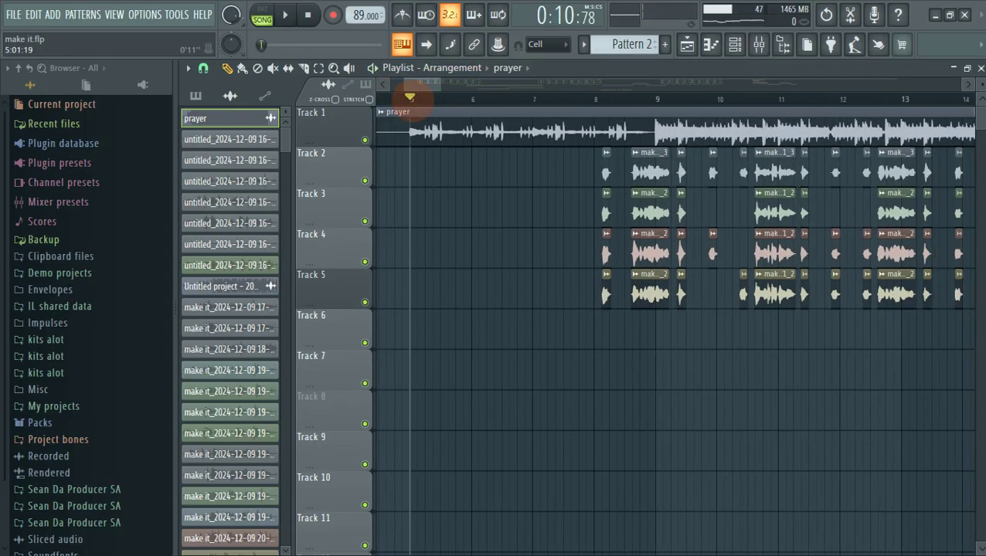
# Solo Track 2 and play it on its own from bar 8, stopping after the first vocal phrase
pyautogui.scroll(-3, 410, 96)
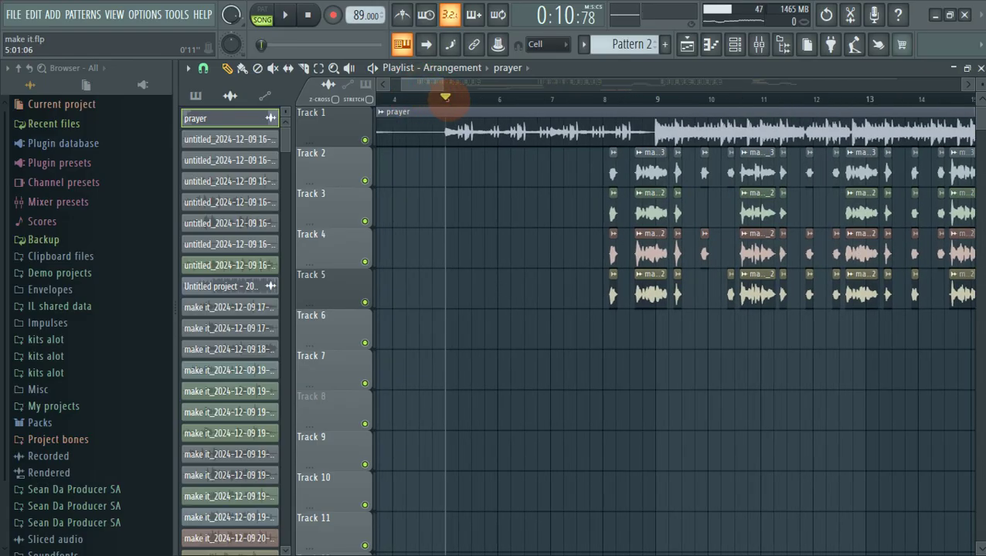
pyautogui.scroll(2, 445, 99)
pyautogui.doubleClick(448, 111)
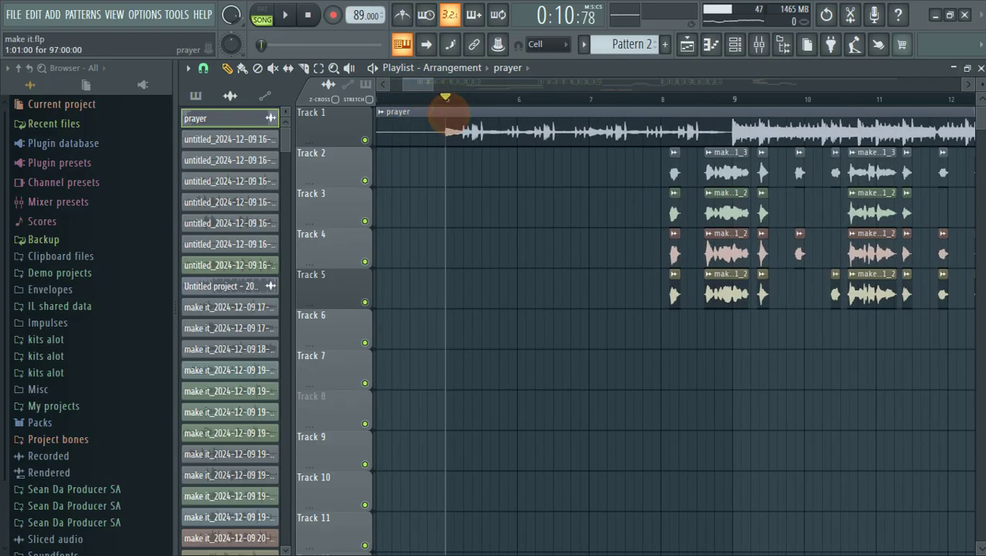
pyautogui.click(643, 192)
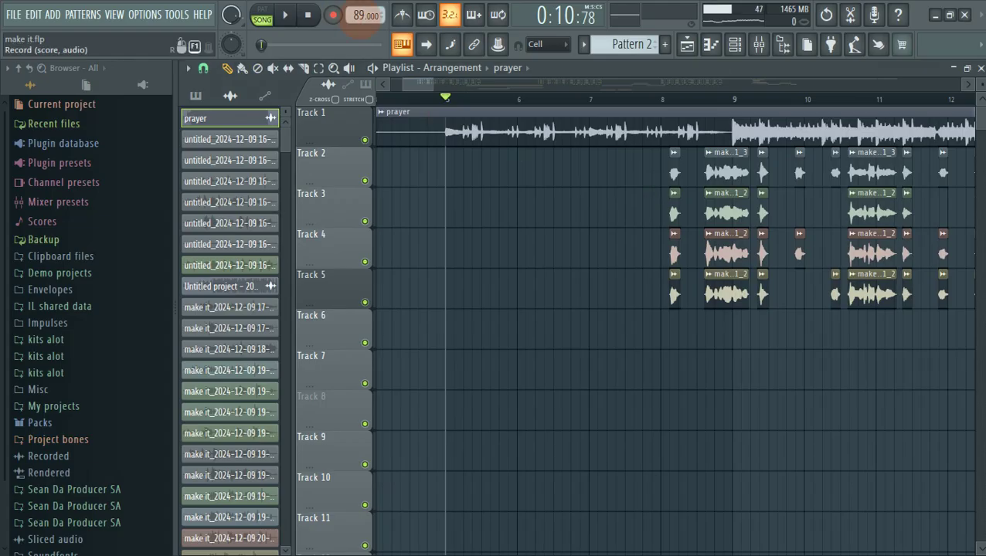
pyautogui.scroll(2, 424, 91)
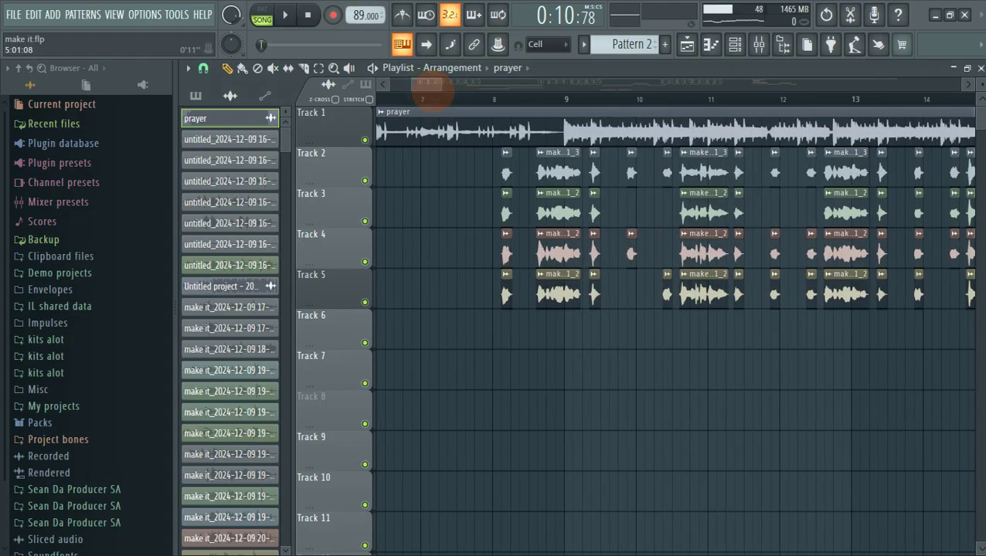
pyautogui.scroll(4, 495, 100)
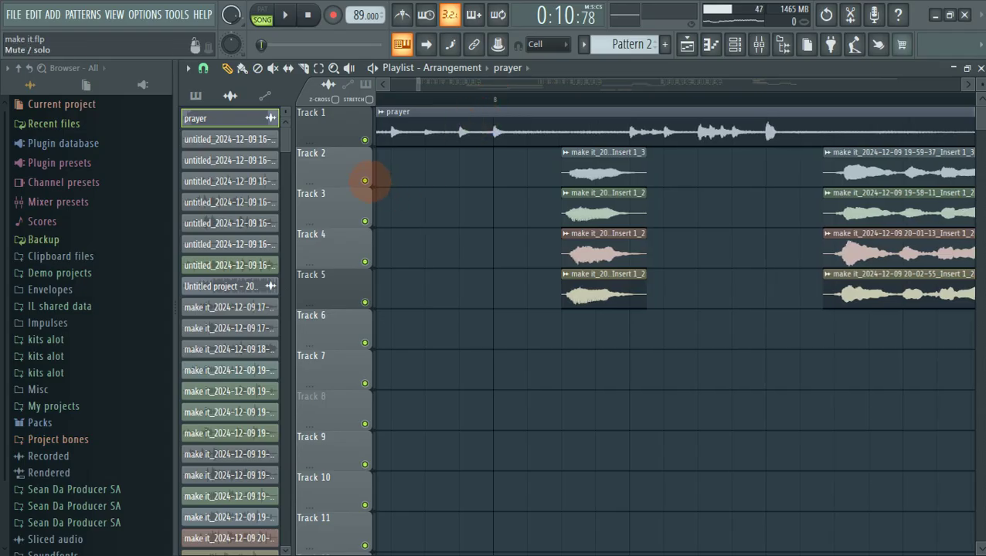
pyautogui.rightClick(365, 181)
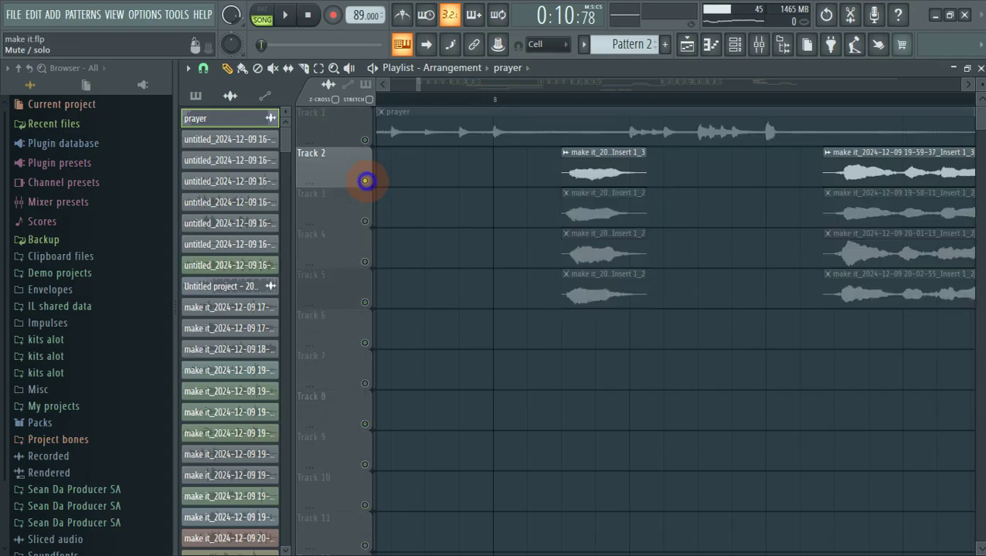
pyautogui.click(495, 97)
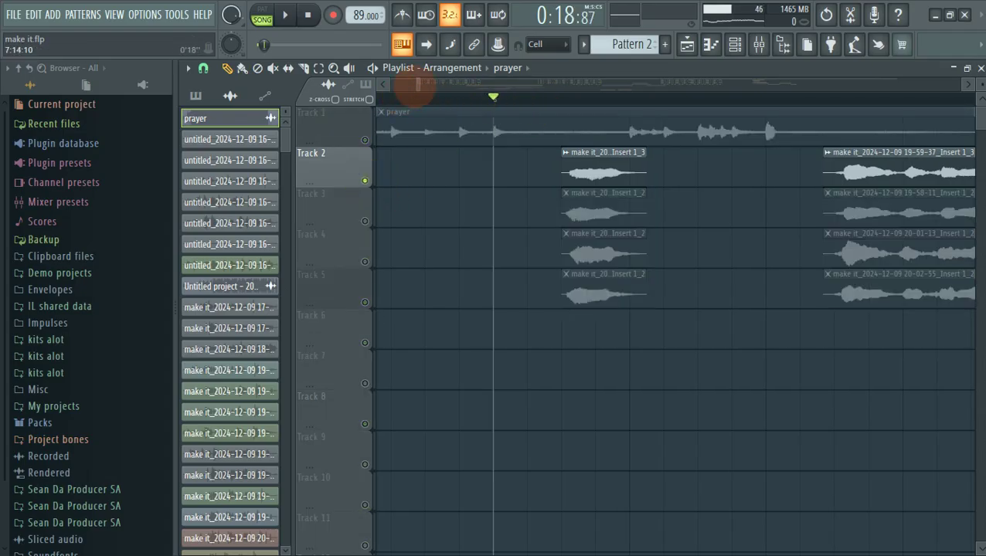
pyautogui.moveTo(420, 88); pyautogui.dragTo(424, 94)
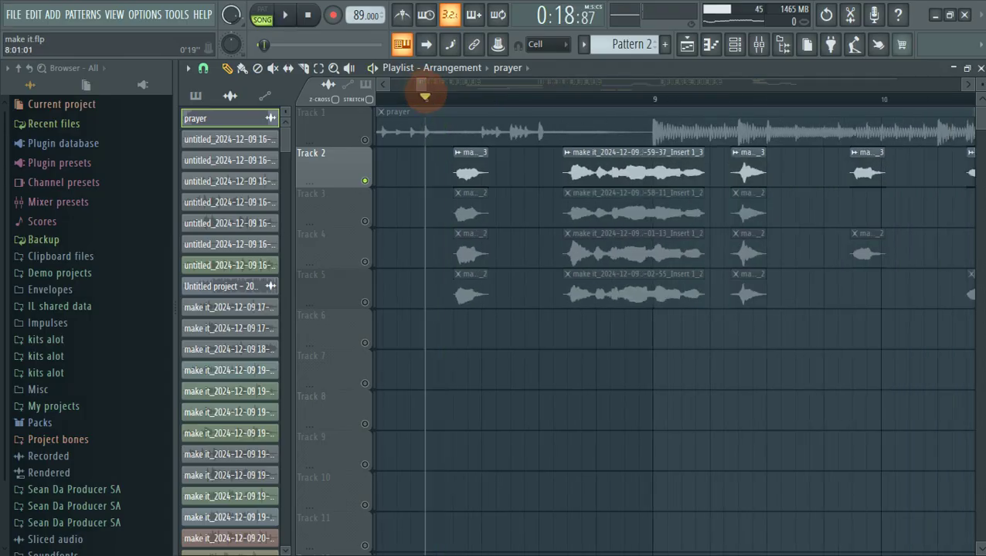
pyautogui.press('space')
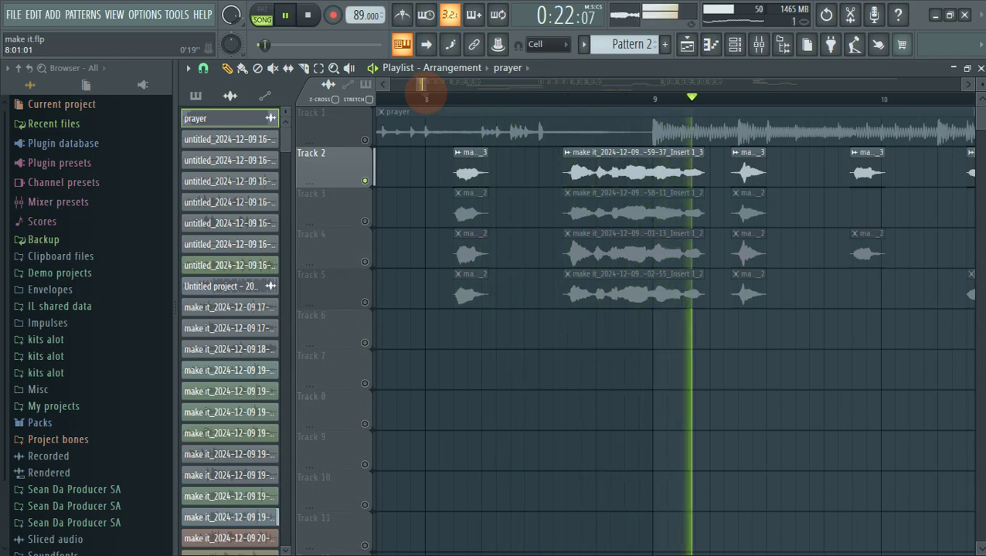
pyautogui.press('space')
# Enable Tracks 3, 4 and 5, mute Track 2, and play the three harmony tracks together from bar 8
pyautogui.click(365, 221)
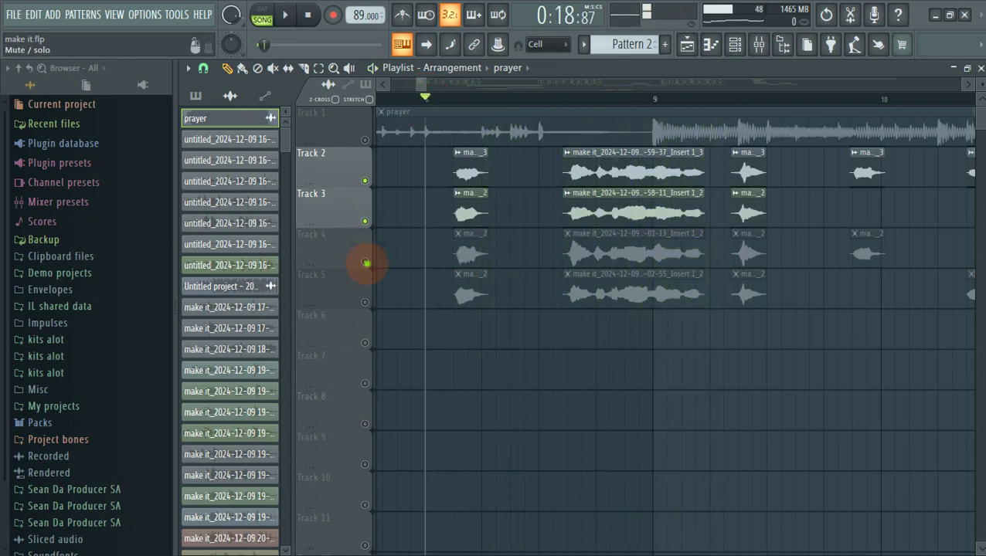
pyautogui.click(364, 261)
pyautogui.click(365, 302)
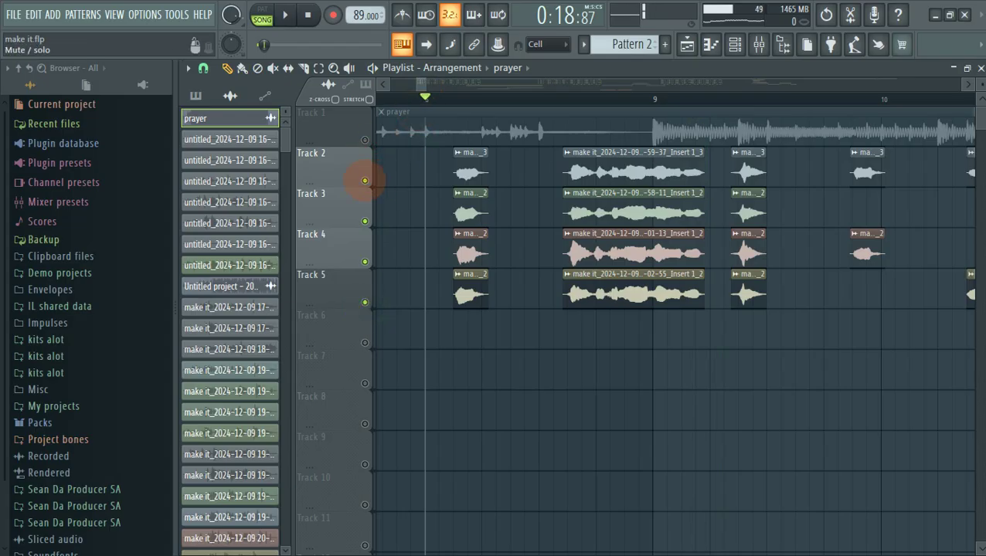
pyautogui.click(364, 181)
pyautogui.click(425, 90)
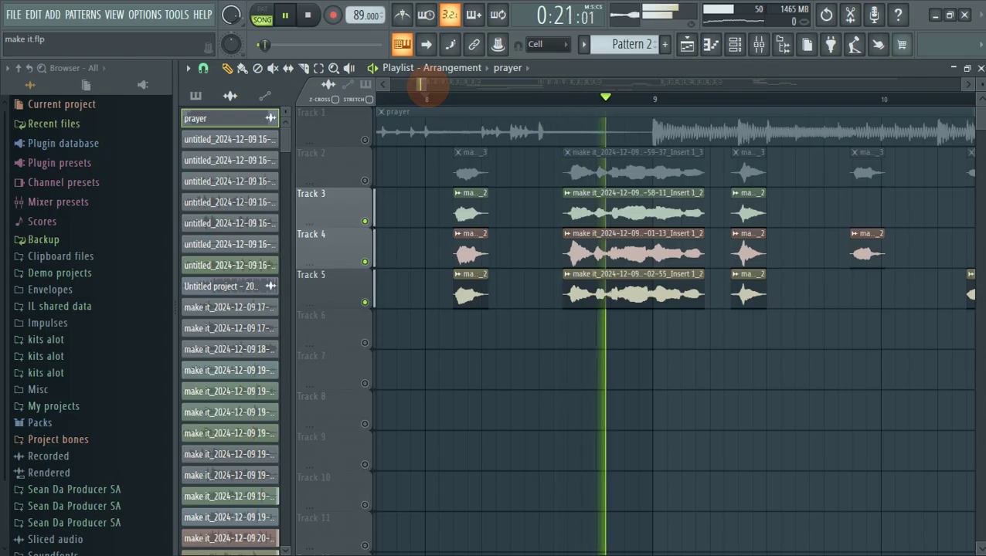
pyautogui.press('space')
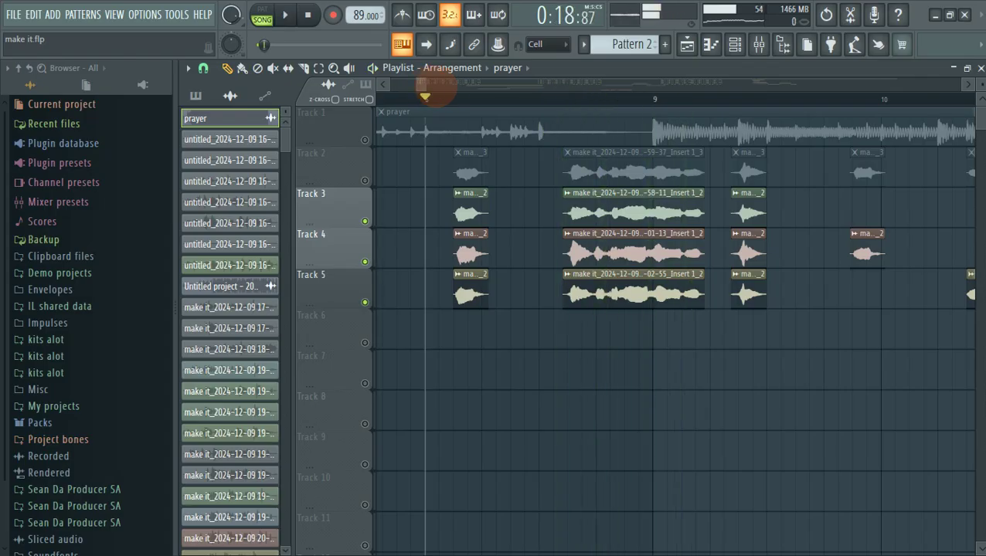
pyautogui.scroll(5, 454, 91)
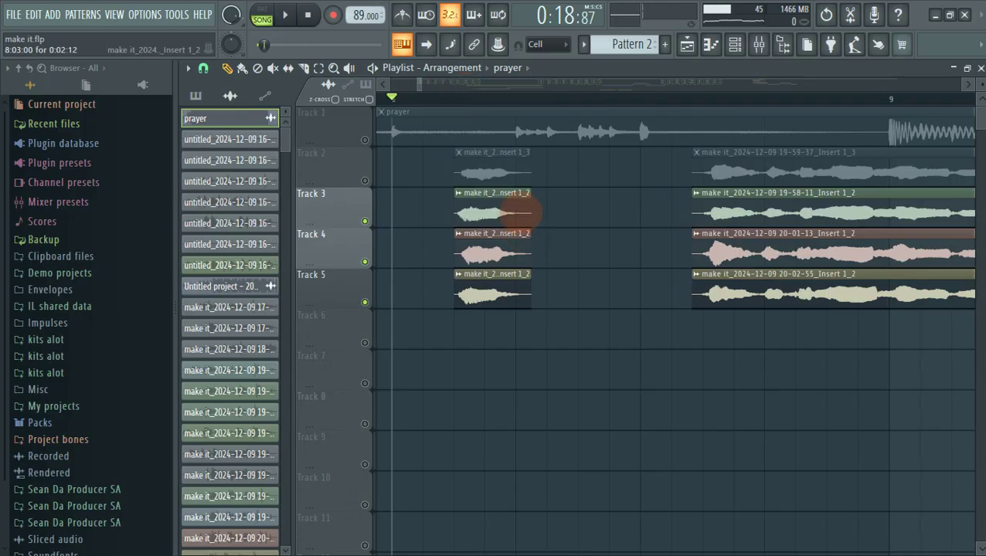
pyautogui.doubleClick(516, 210)
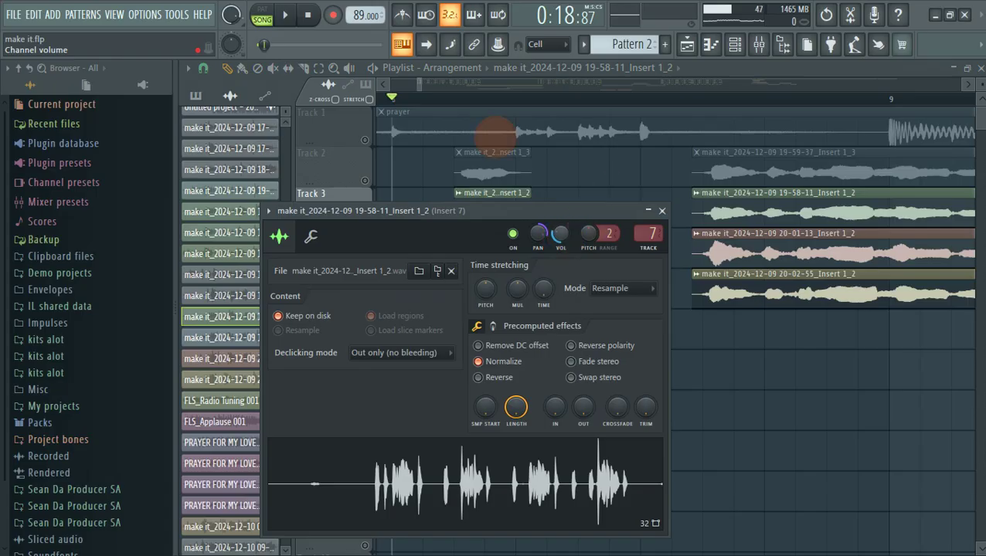
pyautogui.rightClick(351, 181)
pyautogui.click(339, 210)
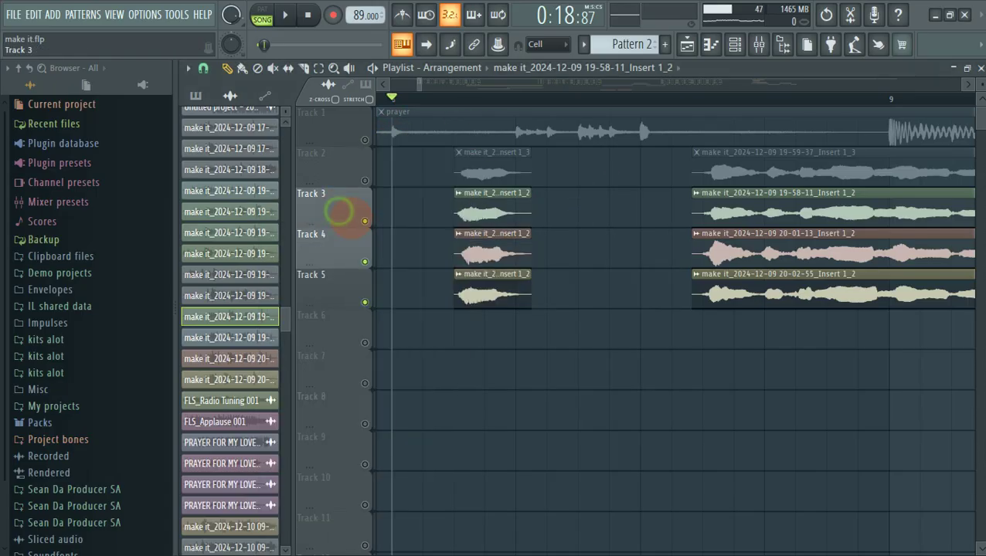
# Solo Track 3 and play its vocal alone from bar 8
pyautogui.keyDown('ctrl'); pyautogui.click(366, 221); pyautogui.keyUp('ctrl')
pyautogui.press('space')
pyautogui.press('space')
# Check the panning and volume in the channel settings of Track 3's first clip, and close the settings
pyautogui.doubleClick(492, 195)
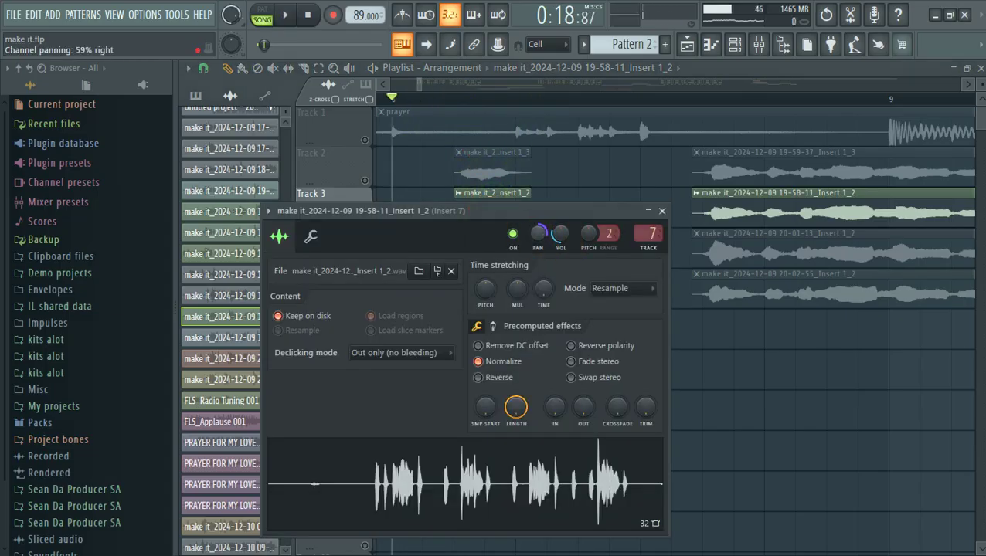
pyautogui.click(538, 233)
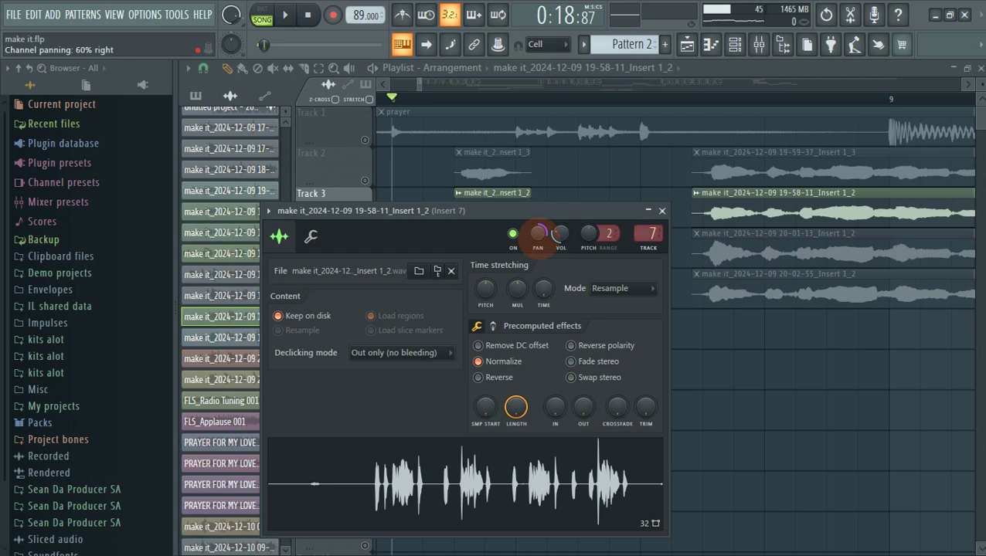
pyautogui.click(561, 234)
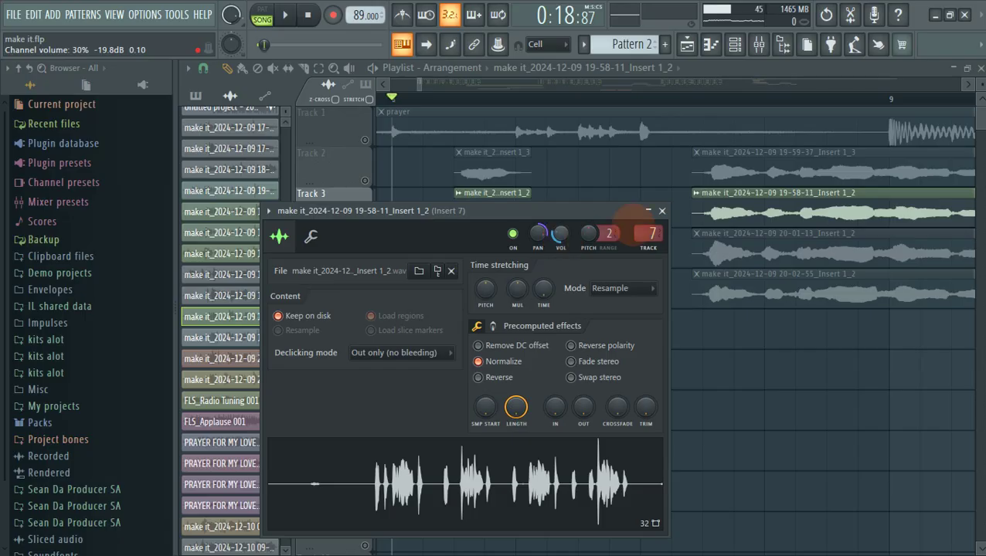
pyautogui.click(661, 211)
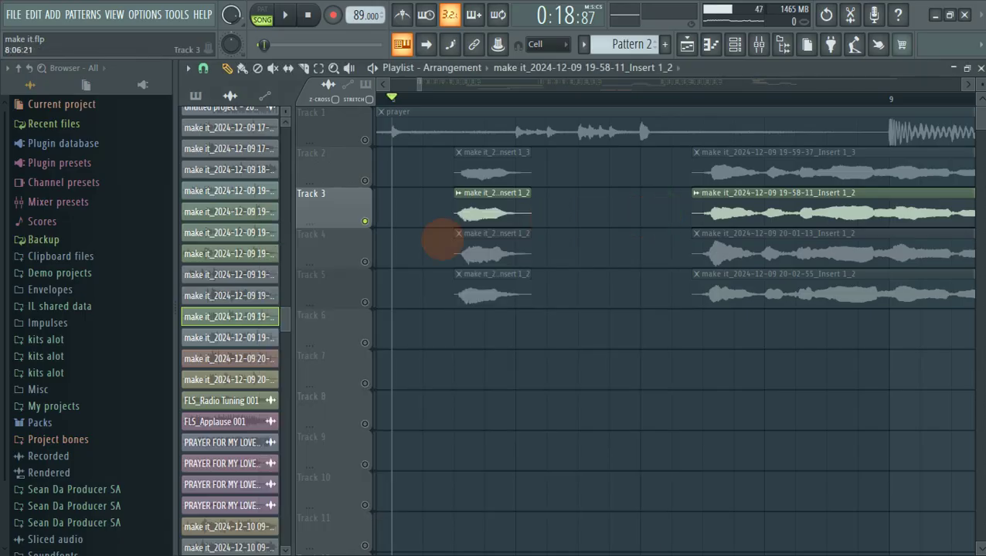
# Enable Track 4 alongside Track 3 and check the panning in the channel settings of its first clip
pyautogui.click(365, 261)
pyautogui.click(520, 242)
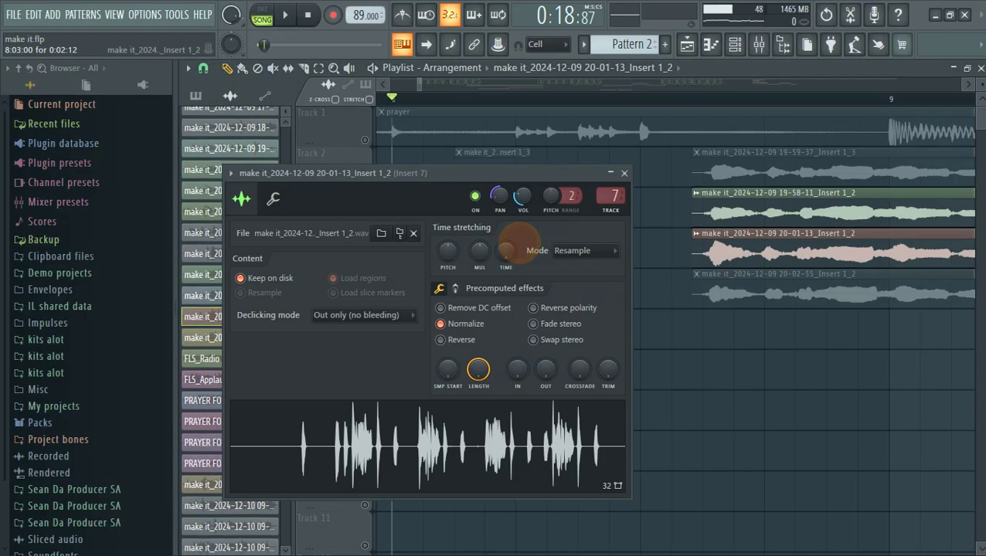
pyautogui.click(500, 197)
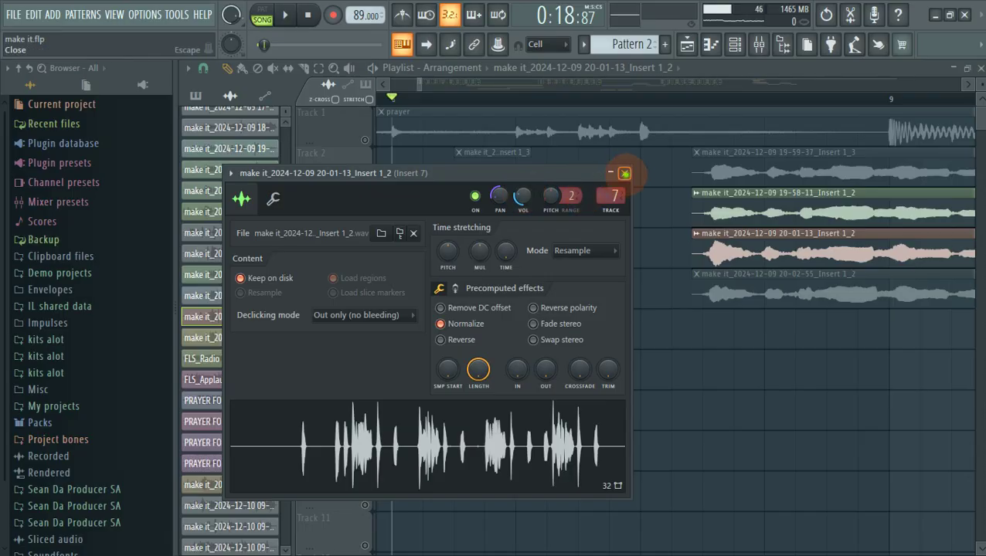
pyautogui.click(624, 174)
# Solo Track 5 for a short playback and check the volume in the channel settings of its first clip
pyautogui.rightClick(365, 302)
pyautogui.press('space')
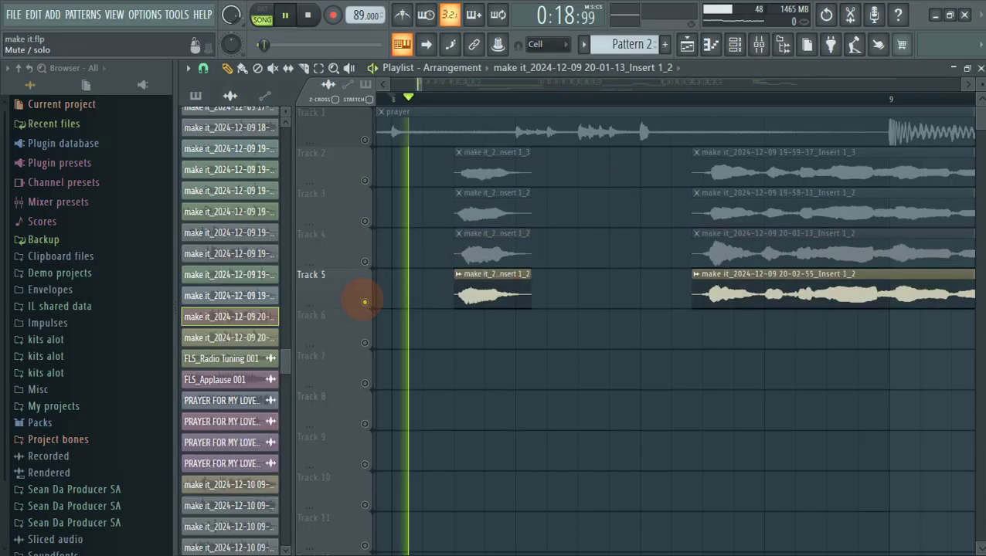
pyautogui.press('space')
pyautogui.doubleClick(479, 287)
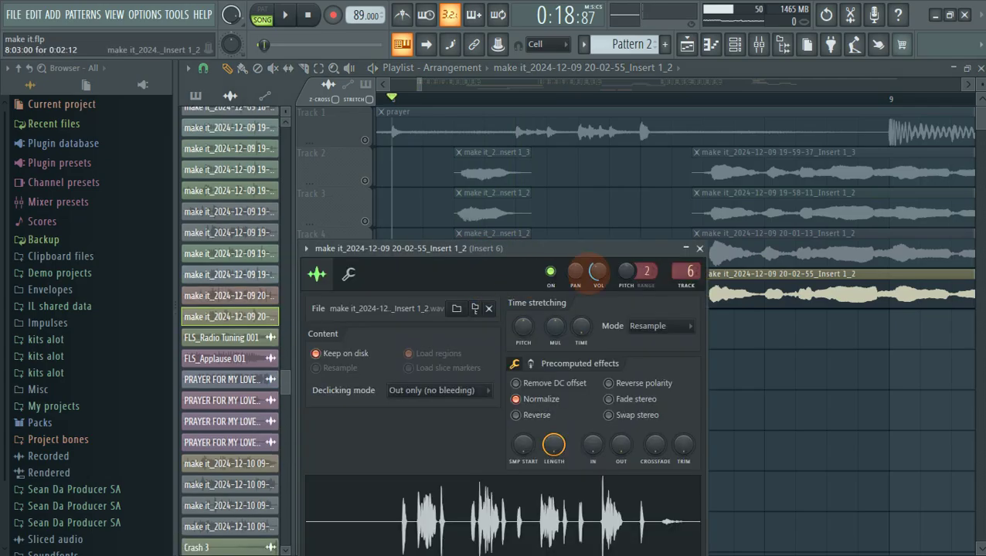
pyautogui.click(597, 272)
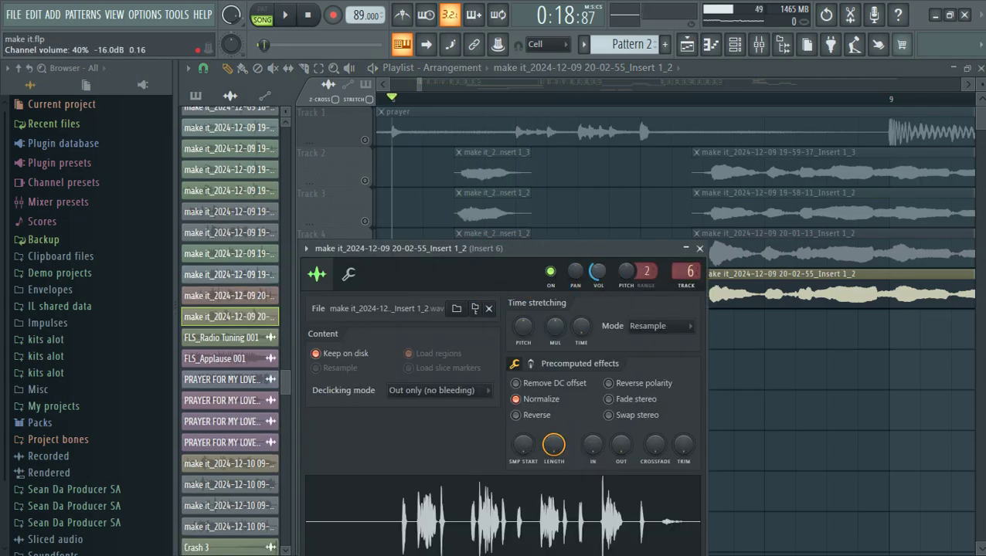
pyautogui.click(699, 248)
# Enable Tracks 2, 3 and 4 alongside Track 5 and play all four vocal tracks together from bar 8
pyautogui.moveTo(364, 181); pyautogui.dragTo(366, 263)
pyautogui.press('space')
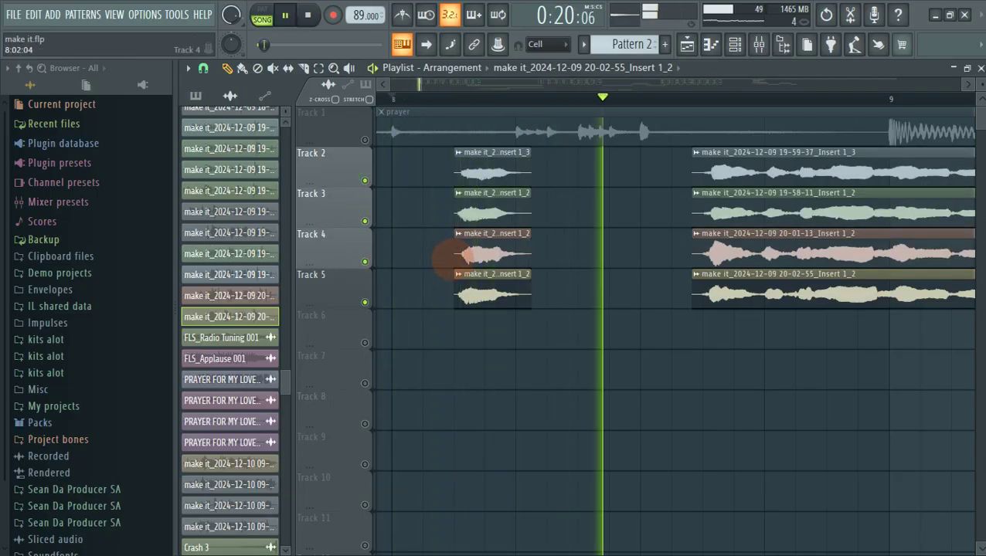
pyautogui.press('space')
# Solo Track 2 and open its first vocal clip in Newtone for pitch correction
pyautogui.rightClick(364, 181)
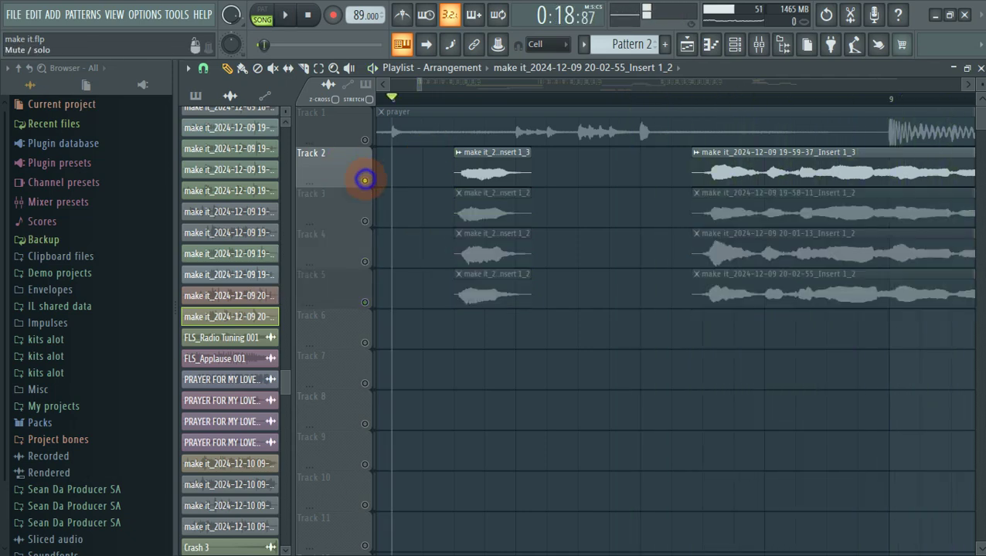
pyautogui.scroll(2, 408, 108)
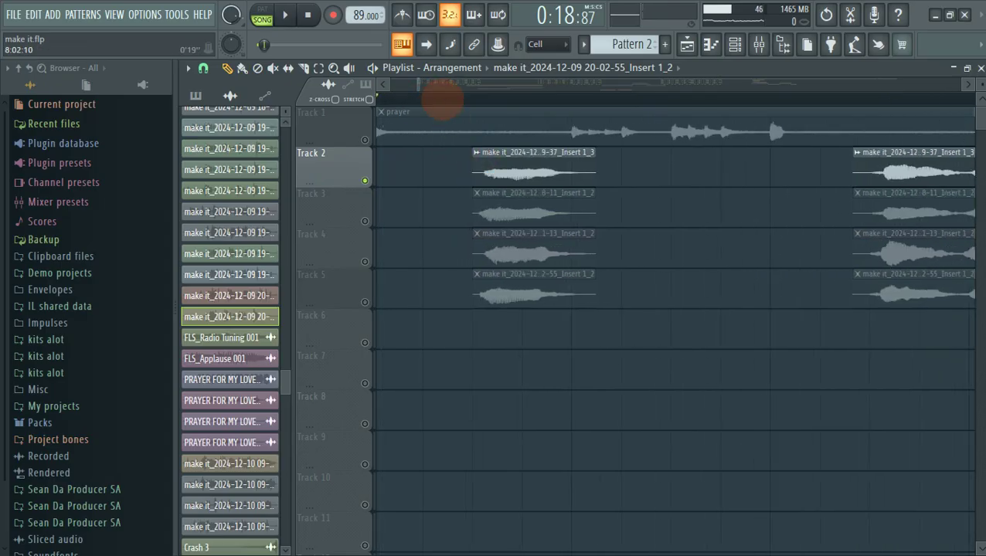
pyautogui.scroll(3, 437, 89)
pyautogui.click(444, 152)
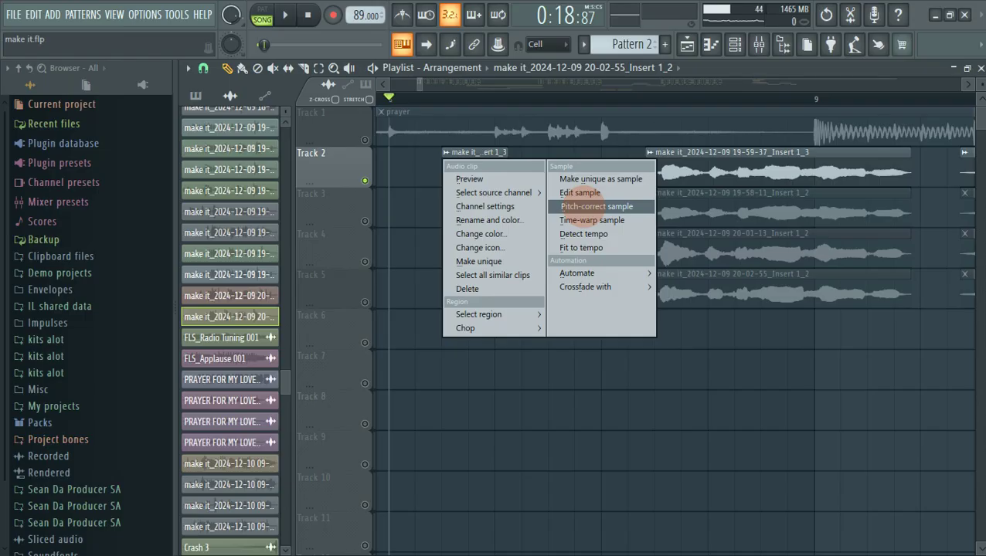
pyautogui.click(581, 207)
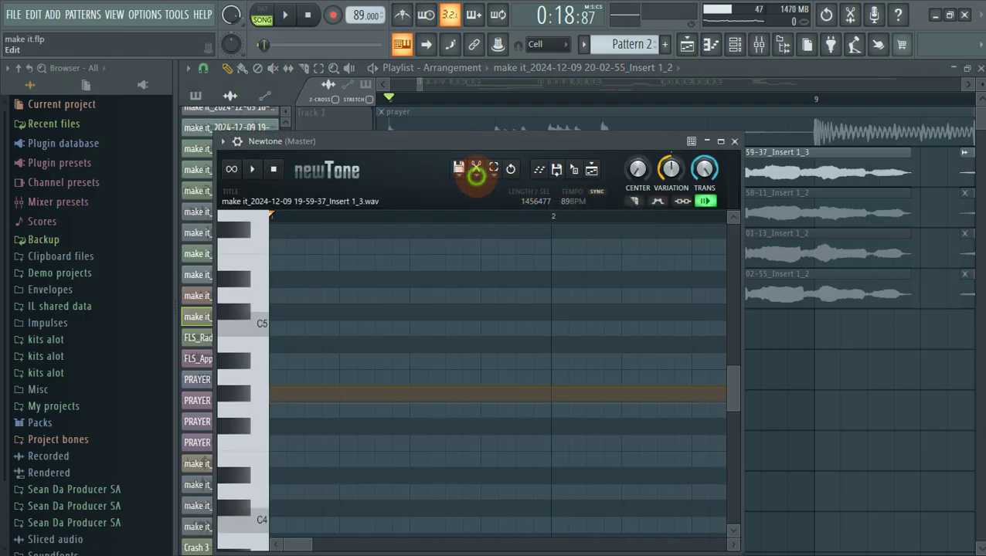
# Check which major or minor scale is selected in Newtone's edit options, and close the Newtone window
pyautogui.click(476, 174)
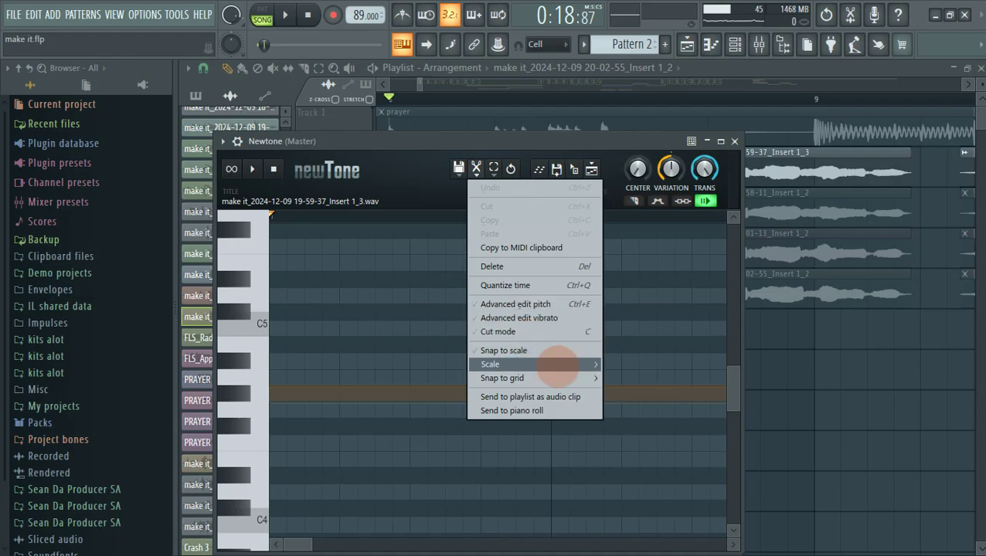
pyautogui.moveTo(556, 365)
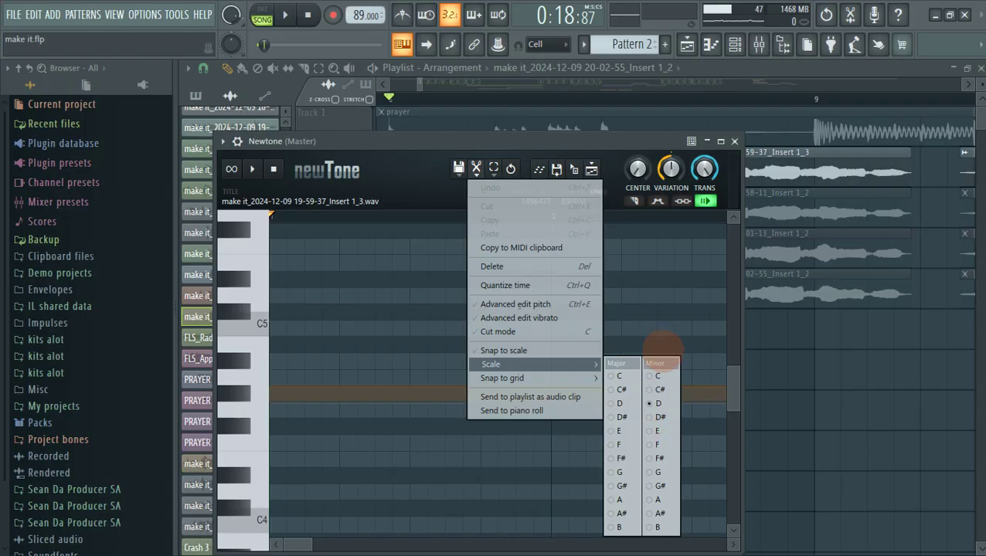
pyautogui.click(734, 141)
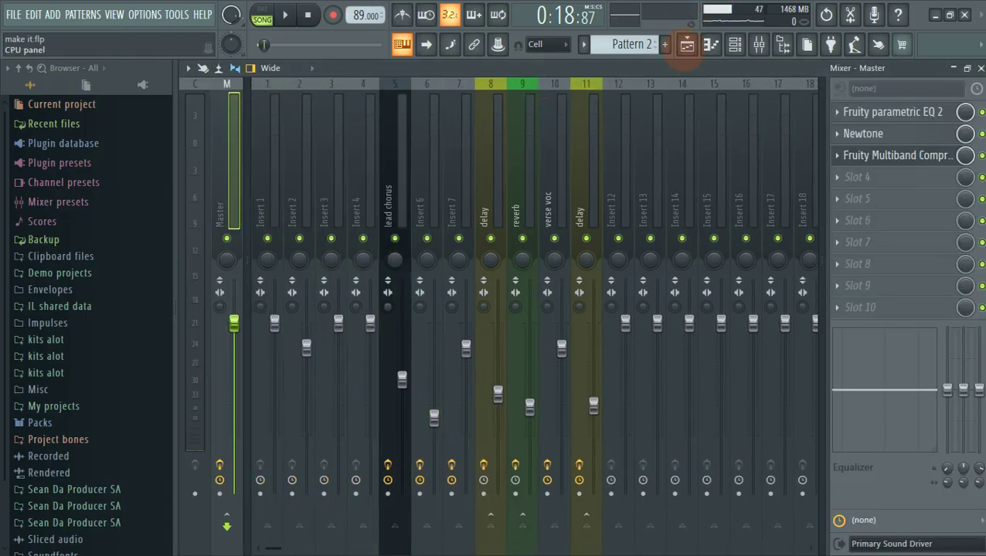
# Check the mixer routing in the channel settings of Track 2's first clip, and bring up that mixer track
pyautogui.click(687, 44)
pyautogui.doubleClick(483, 164)
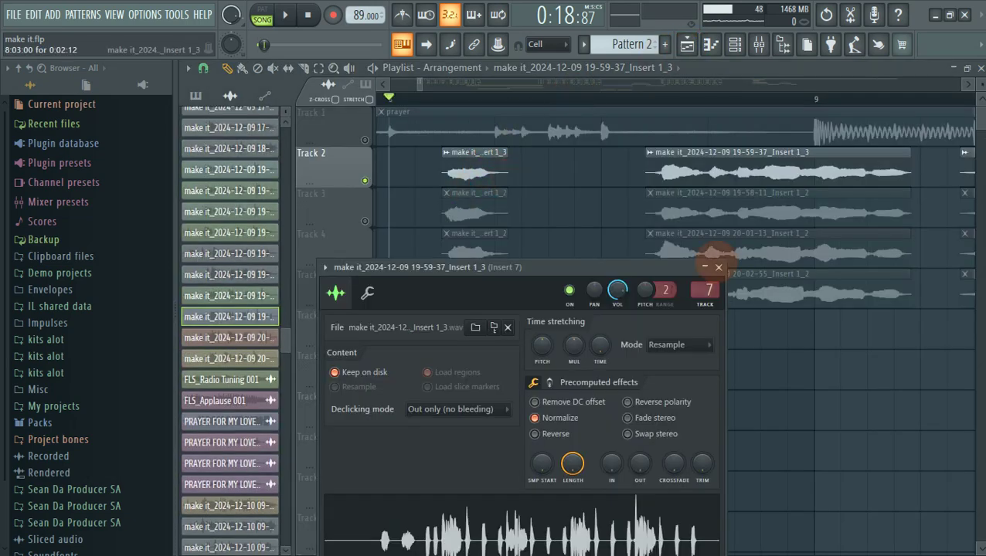
pyautogui.click(717, 267)
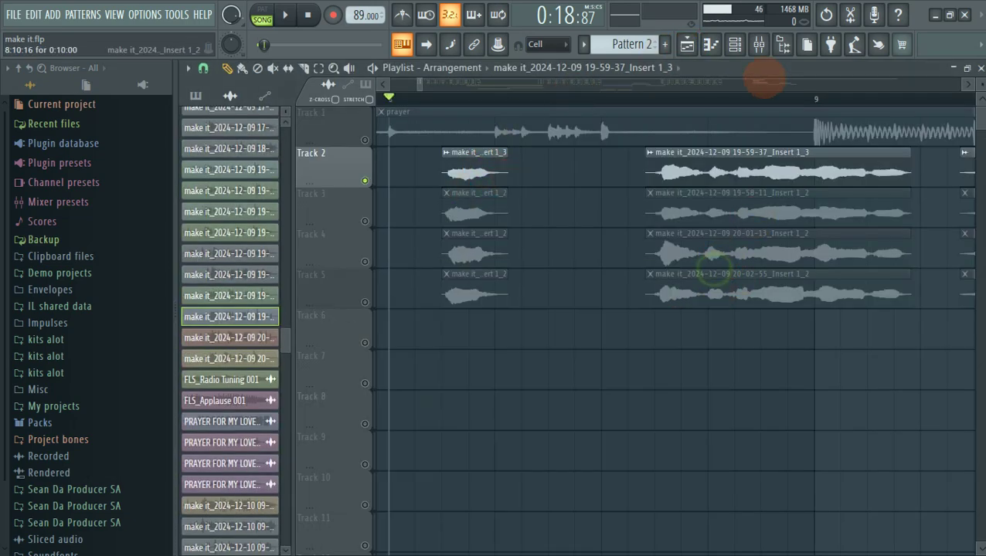
pyautogui.click(759, 44)
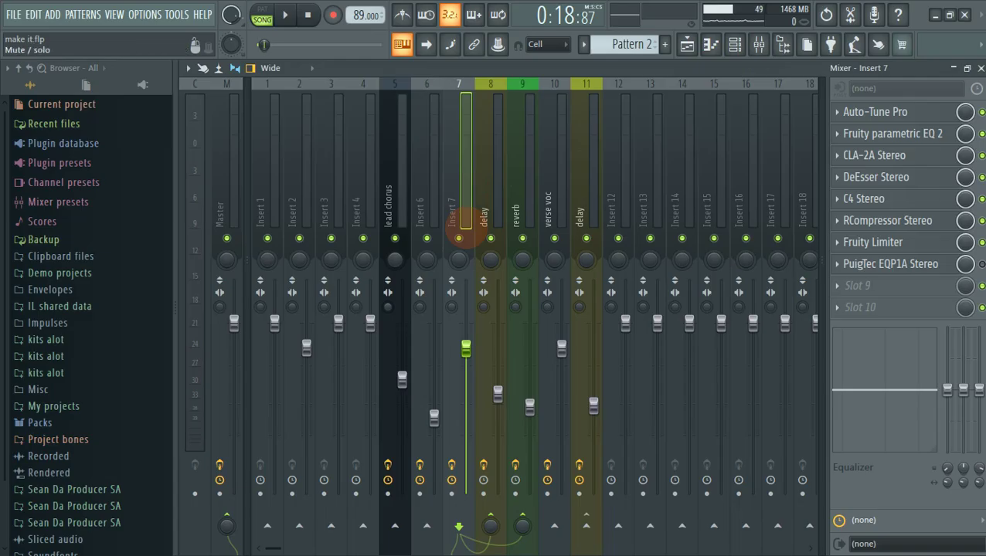
# Solo the Insert 7 mixer track and play its vocal briefly
pyautogui.rightClick(458, 238)
pyautogui.click(489, 238)
pyautogui.click(522, 238)
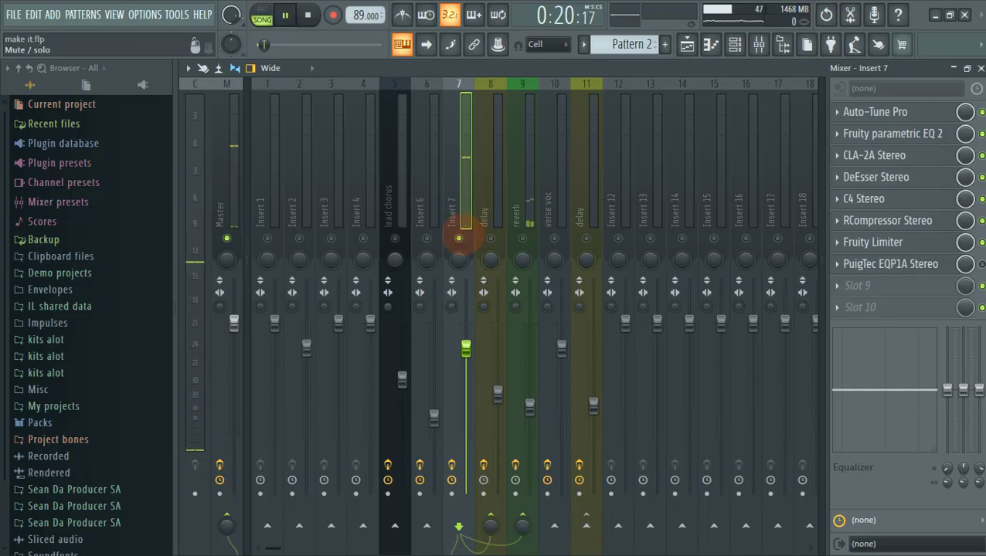
pyautogui.press('space')
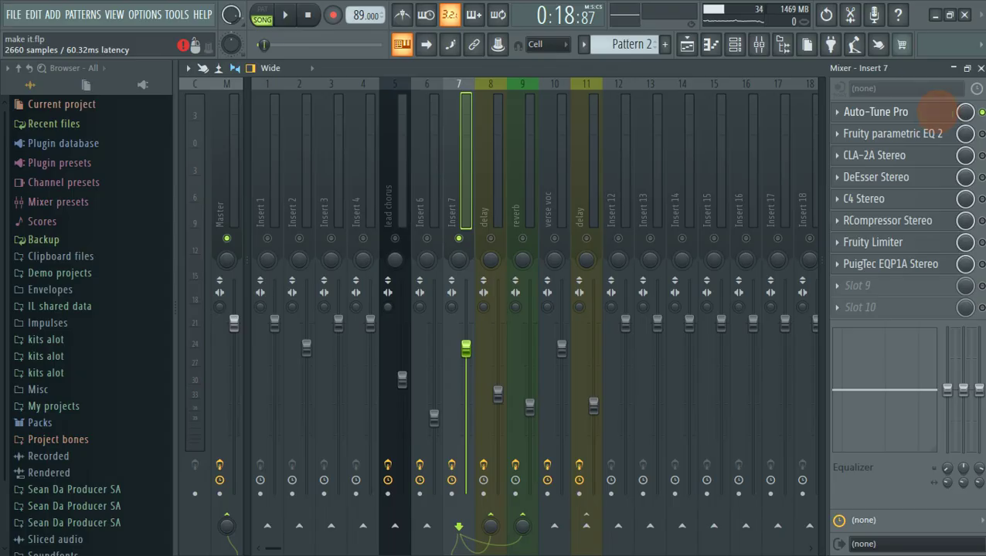
# Open Auto-Tune Pro on Insert 7 and set the scale to Minor and the key to D
pyautogui.click(937, 111)
pyautogui.click(938, 106)
pyautogui.click(938, 111)
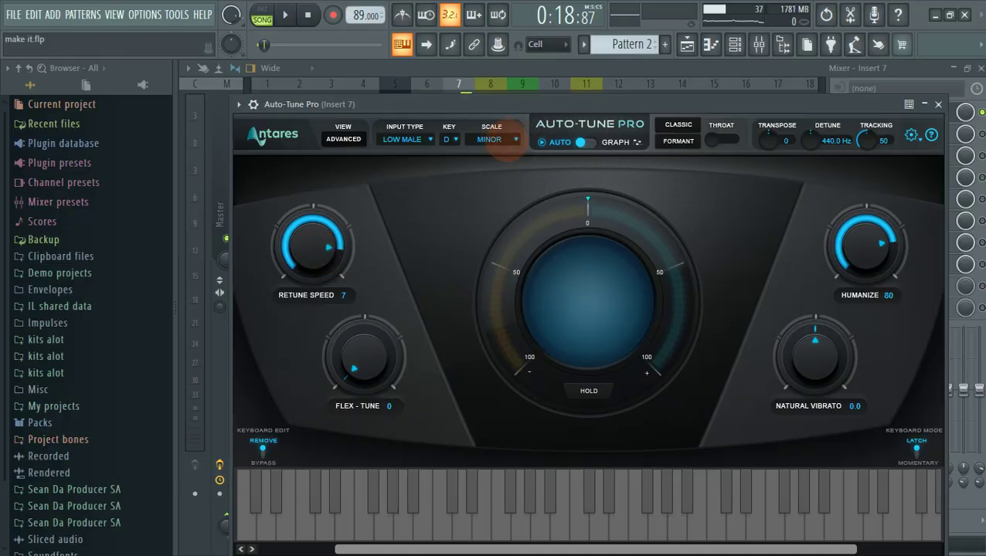
pyautogui.click(495, 140)
pyautogui.click(506, 114)
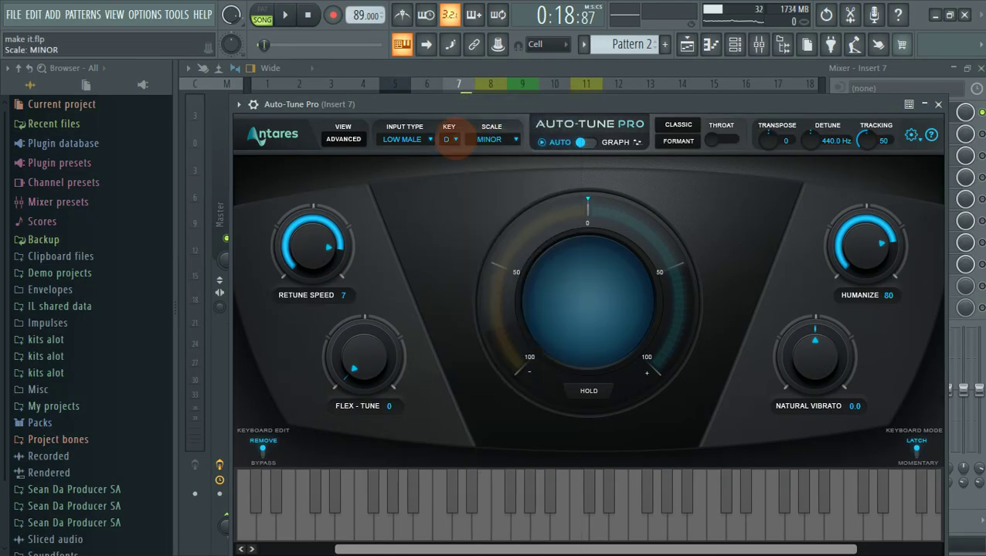
pyautogui.click(455, 140)
pyautogui.click(462, 175)
# Try Alto/Tenor as the Auto-Tune Pro input type, return it to Low Male, and close the plugin
pyautogui.click(407, 140)
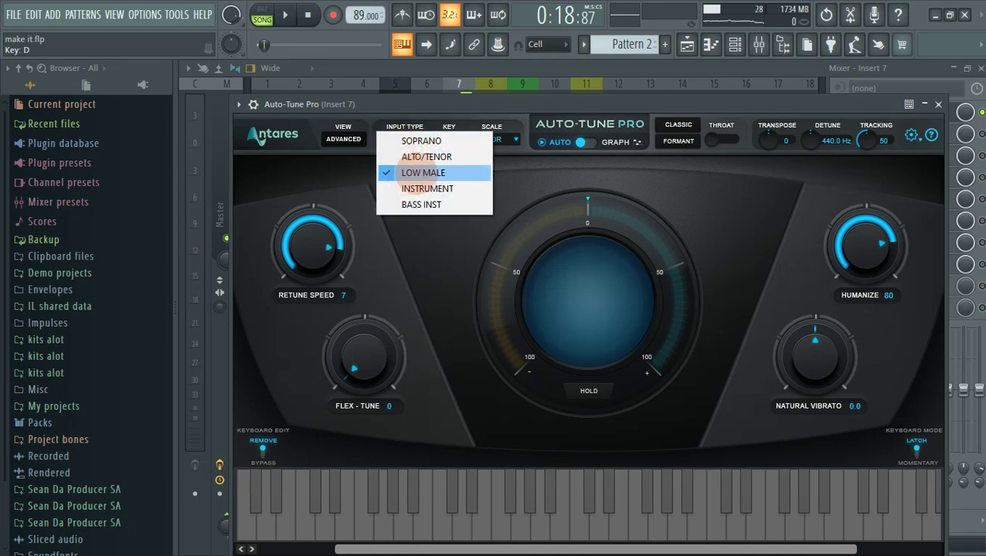
pyautogui.click(423, 172)
pyautogui.click(408, 140)
pyautogui.click(426, 156)
pyautogui.click(410, 140)
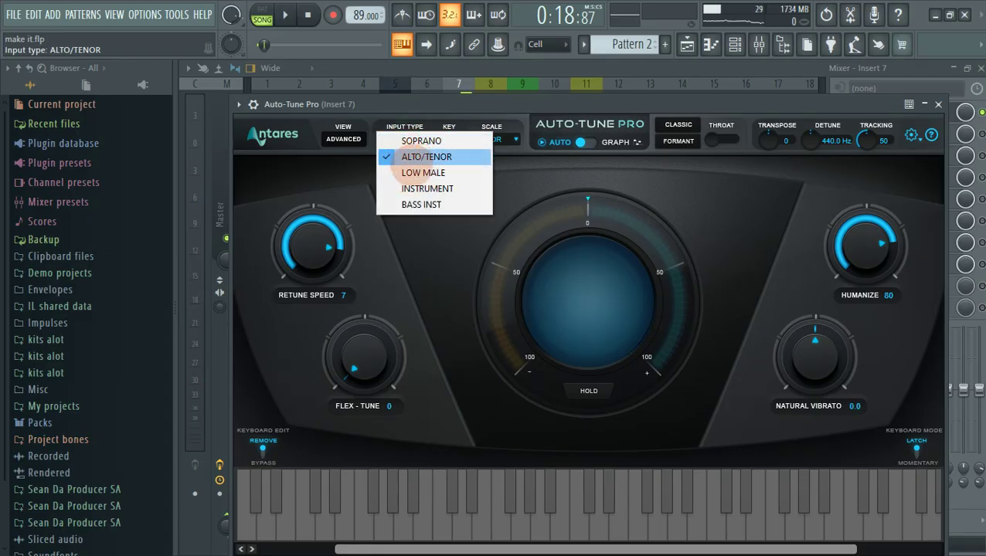
pyautogui.click(422, 172)
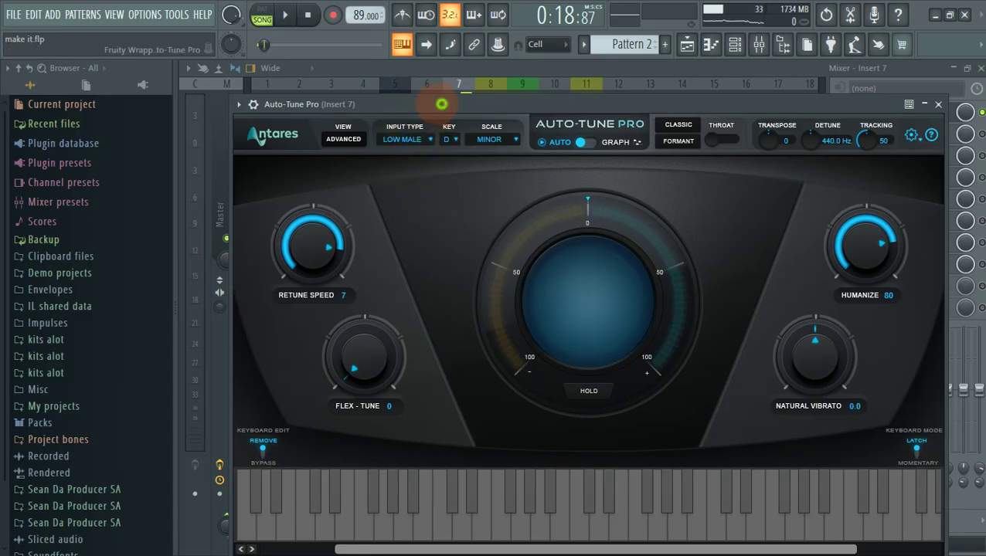
pyautogui.moveTo(440, 104); pyautogui.dragTo(440, 98)
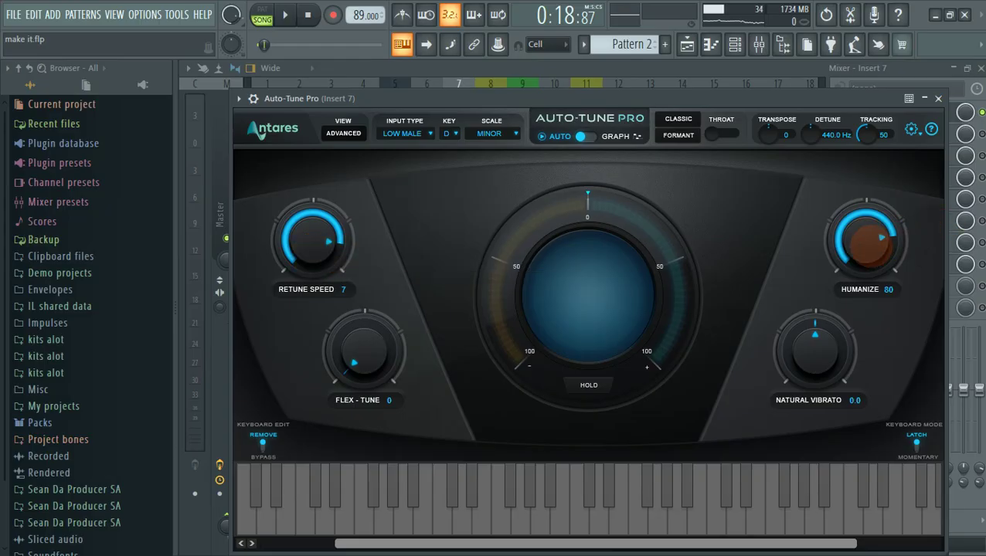
pyautogui.click(938, 98)
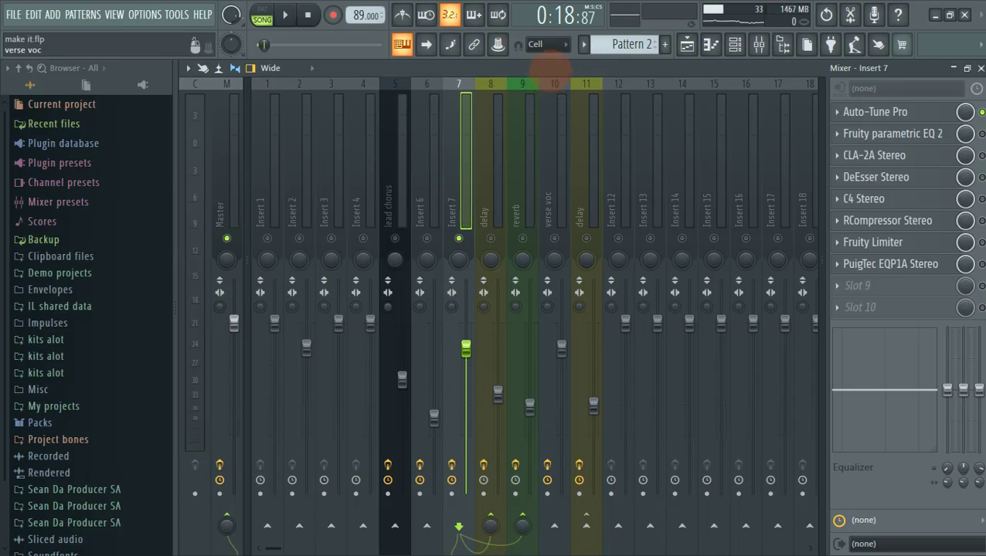
# Compare the Insert 7 vocal in short playbacks with Auto-Tune Pro enabled and bypassed
pyautogui.press('space')
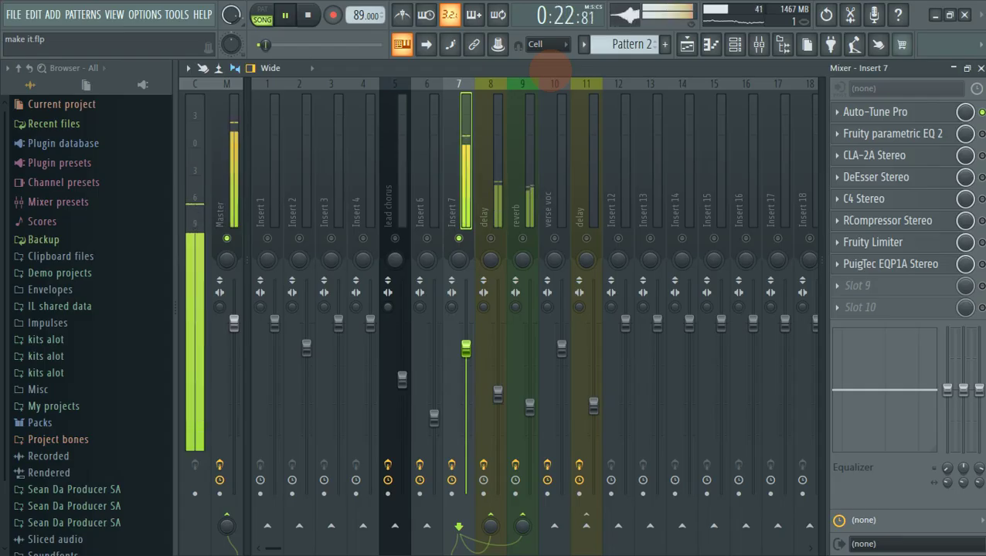
pyautogui.press('space')
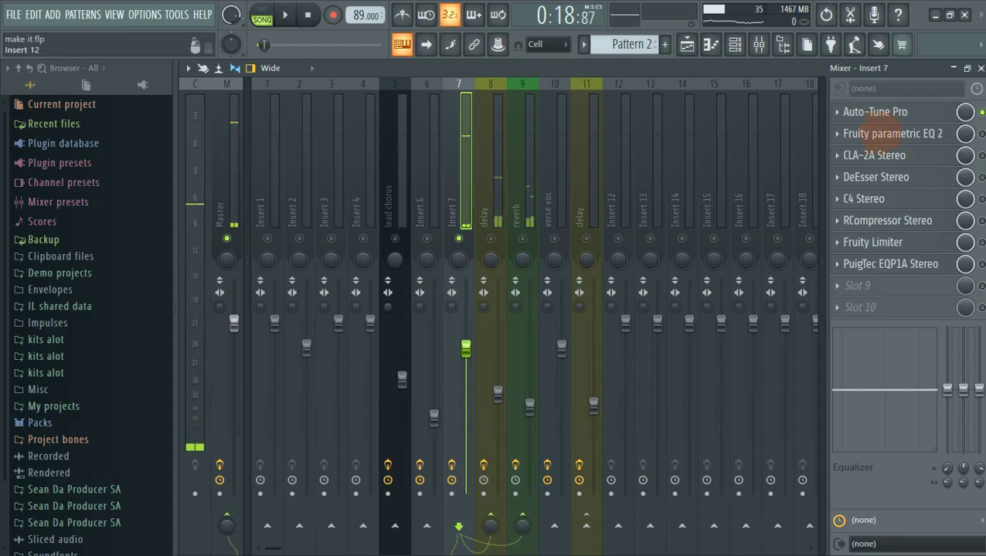
pyautogui.press('space')
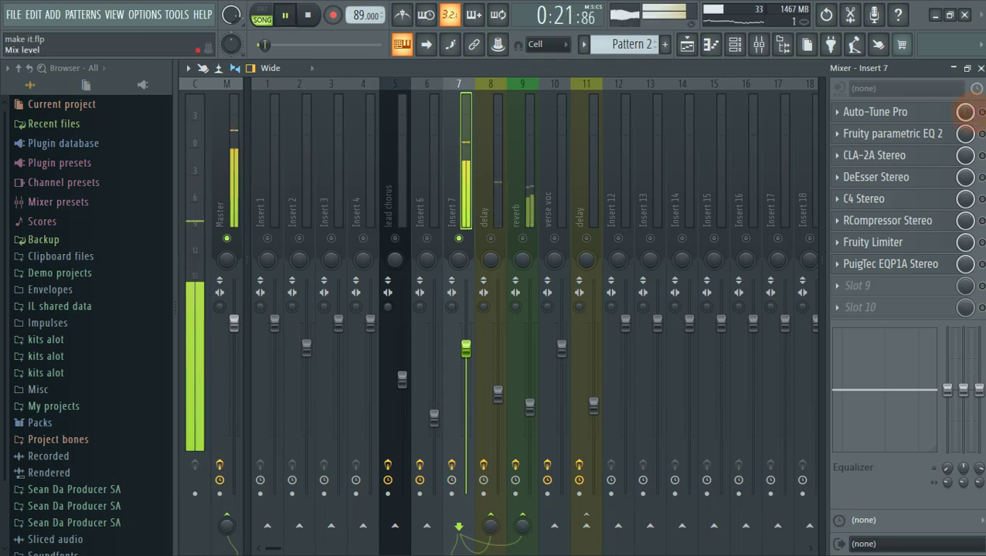
pyautogui.press('space')
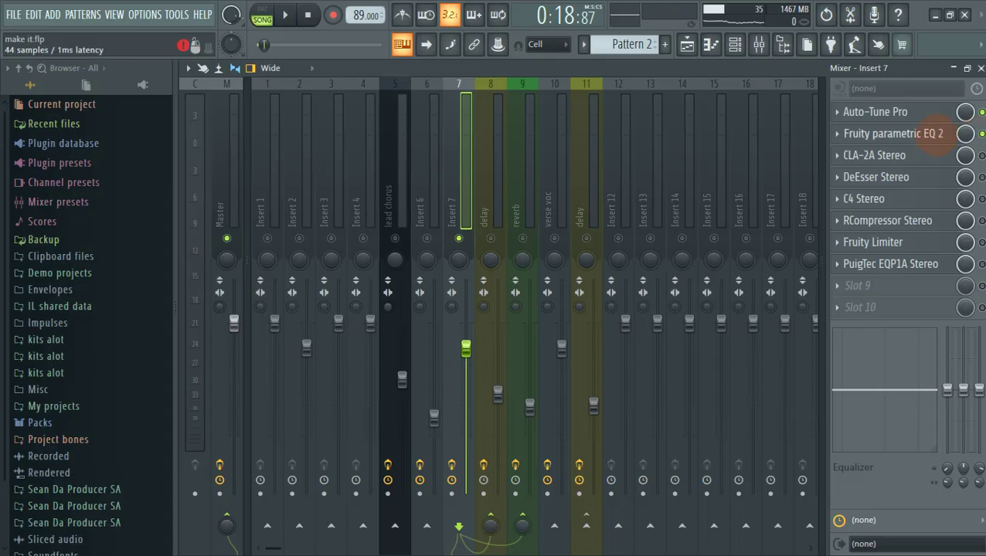
# Open Fruity parametric EQ 2 on Insert 7, move band 1 to about 63 Hz and set its type to high pass
pyautogui.click(934, 136)
pyautogui.click(456, 212)
pyautogui.click(366, 249)
pyautogui.moveTo(366, 249); pyautogui.dragTo(318, 247)
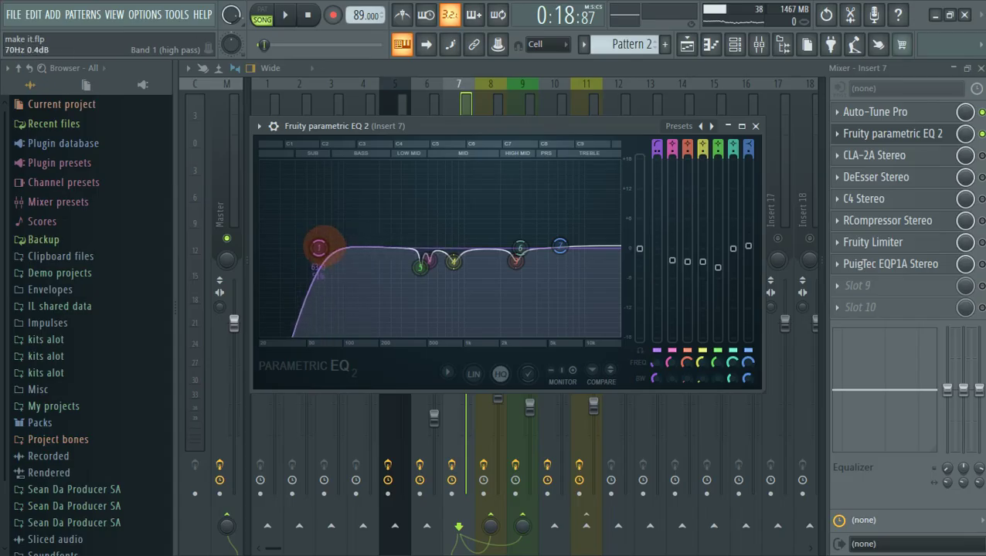
pyautogui.rightClick(318, 247)
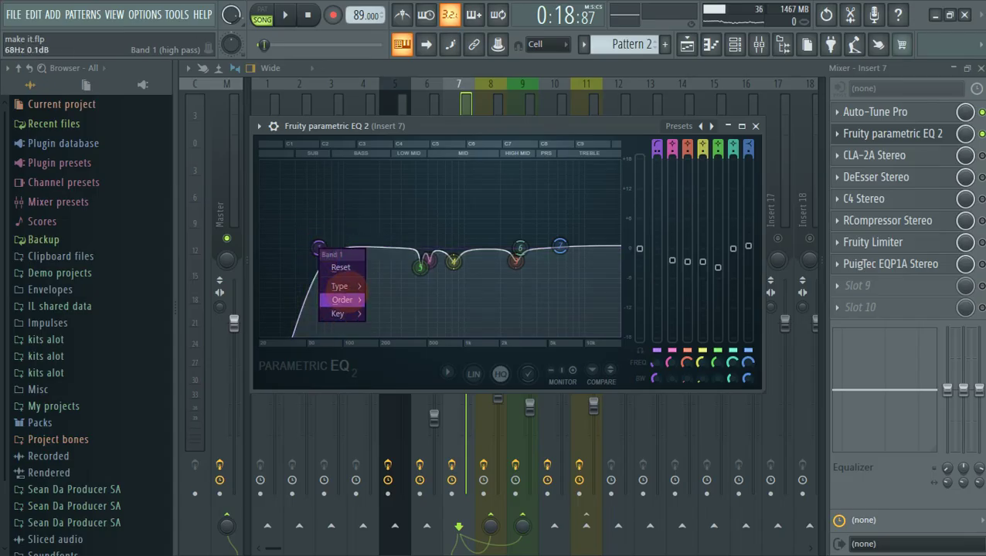
pyautogui.moveTo(340, 286)
pyautogui.click(384, 328)
# Raise the band 1 high-pass cutoff to about 160 Hz and fine-tune it slightly lower while playing the vocal
pyautogui.moveTo(319, 247); pyautogui.dragTo(351, 248)
pyautogui.press('space')
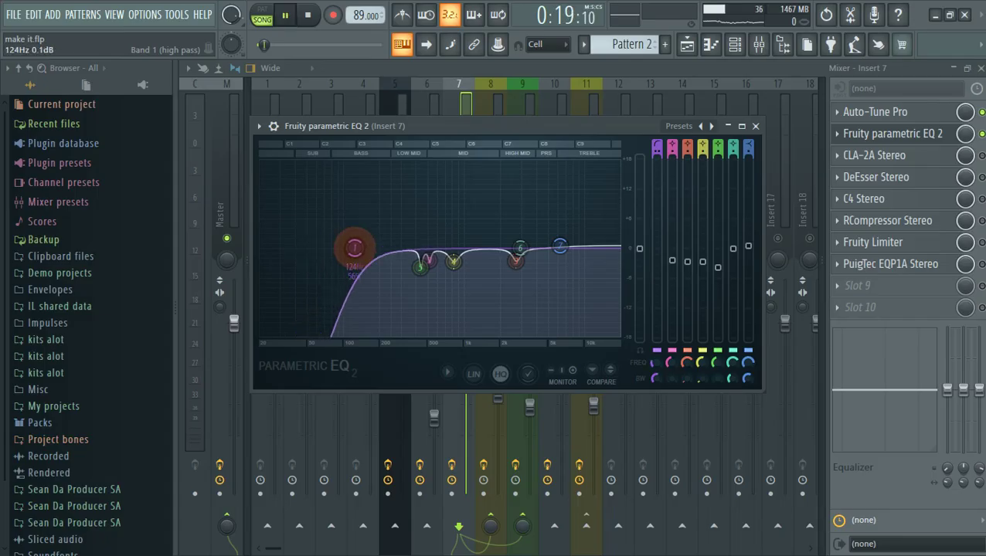
pyautogui.moveTo(354, 248); pyautogui.dragTo(357, 248)
pyautogui.moveTo(424, 247); pyautogui.dragTo(369, 248)
pyautogui.press('space')
pyautogui.press('space')
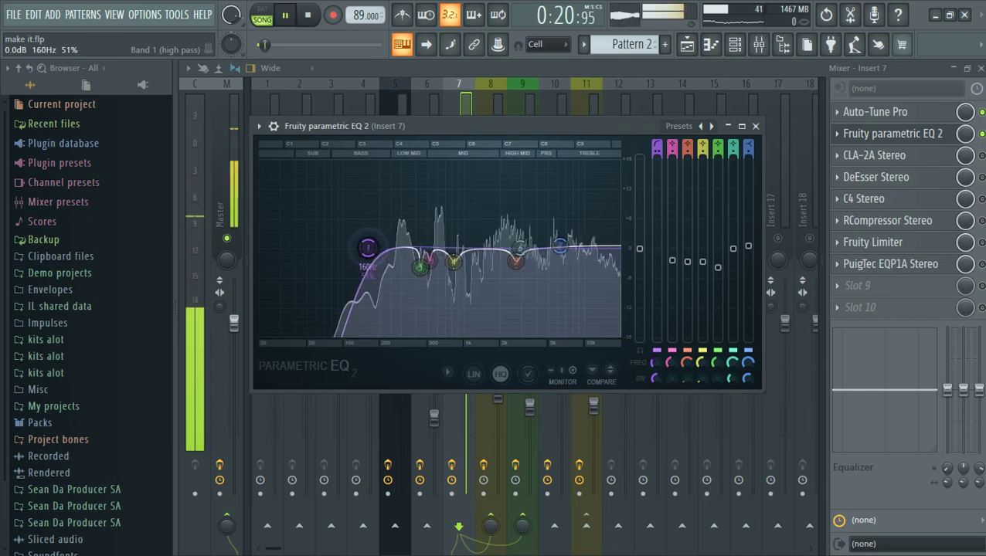
pyautogui.moveTo(369, 248); pyautogui.dragTo(365, 248)
pyautogui.press('space')
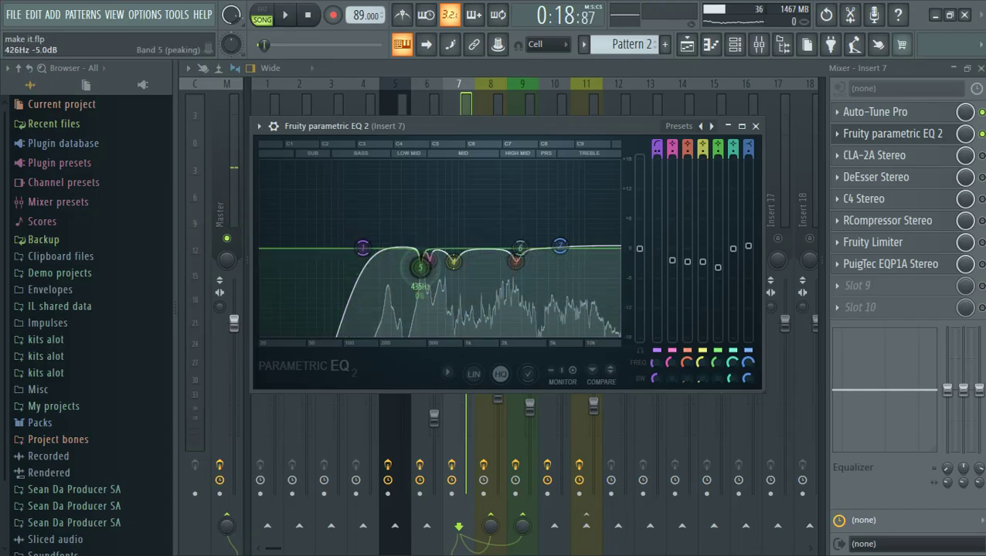
# Audition band 5 with a 12 dB boost at about 435 Hz and turn it into a cut of about 3.3 dB at 431 Hz
pyautogui.moveTo(416, 224); pyautogui.dragTo(419, 189)
pyautogui.press('space')
pyautogui.press('space')
pyautogui.press('space')
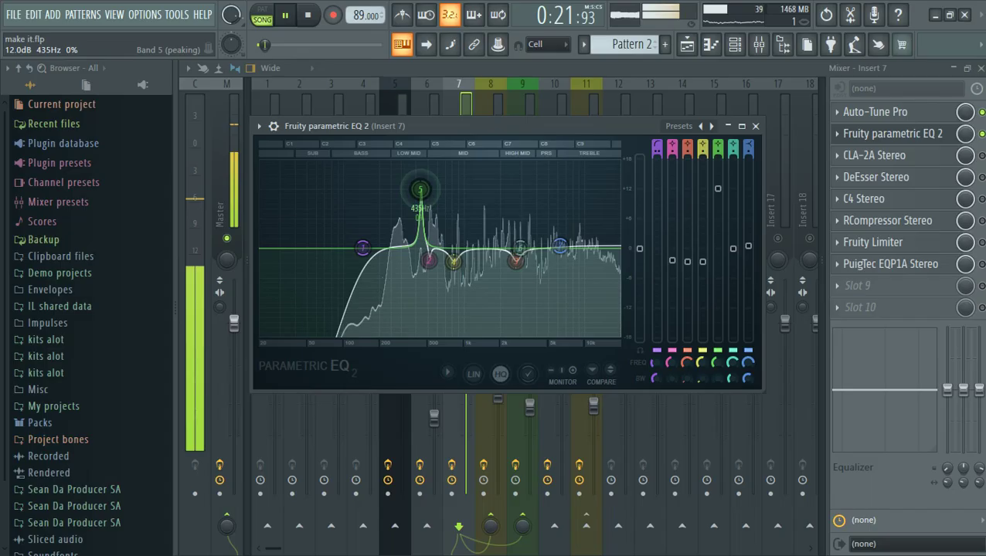
pyautogui.press('space')
pyautogui.press('space')
pyautogui.press('space')
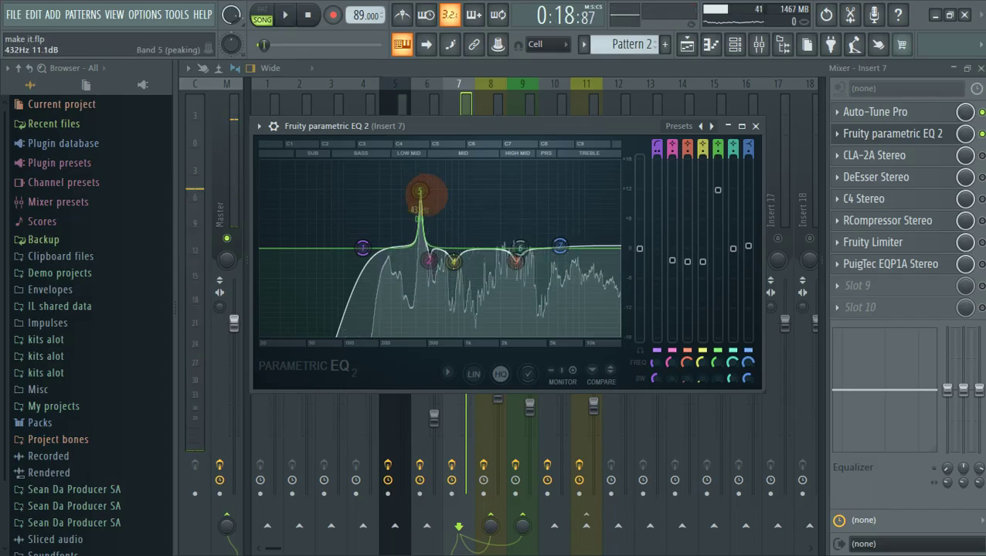
pyautogui.moveTo(717, 190); pyautogui.dragTo(717, 273)
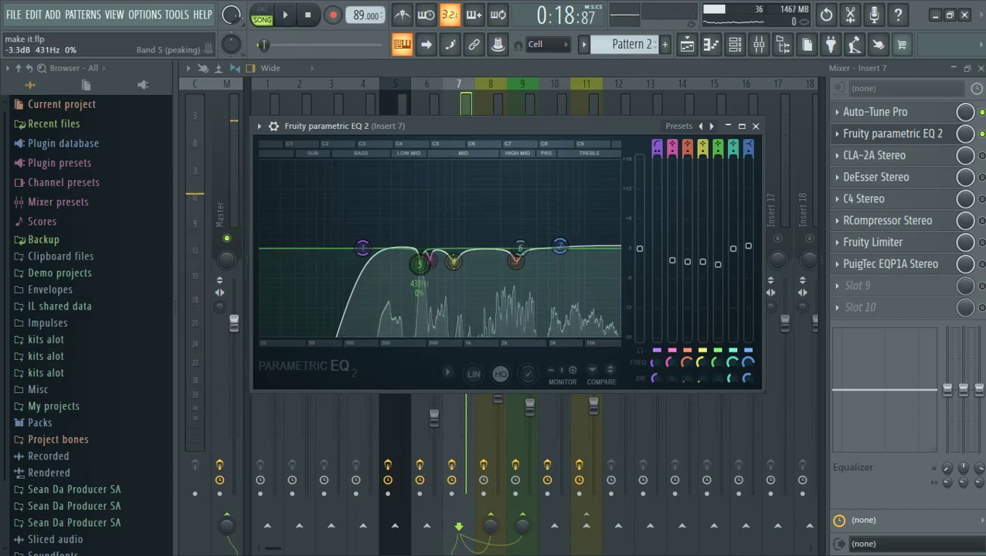
# Audition band 2 boosted about 10.4 dB near 594 Hz, pull it down to a slight cut, and close the EQ
pyautogui.moveTo(425, 230); pyautogui.dragTo(436, 197)
pyautogui.press('space')
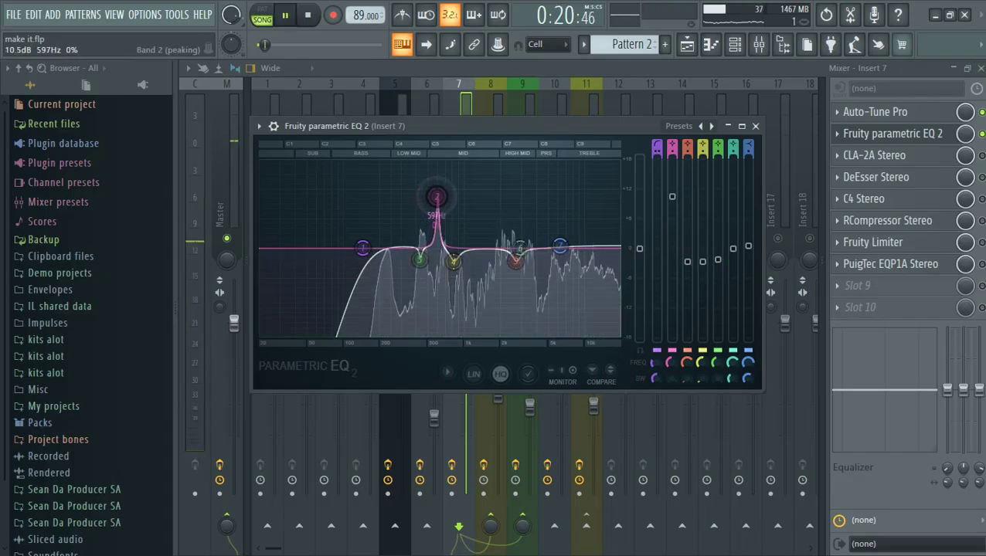
pyautogui.moveTo(437, 197); pyautogui.dragTo(436, 199)
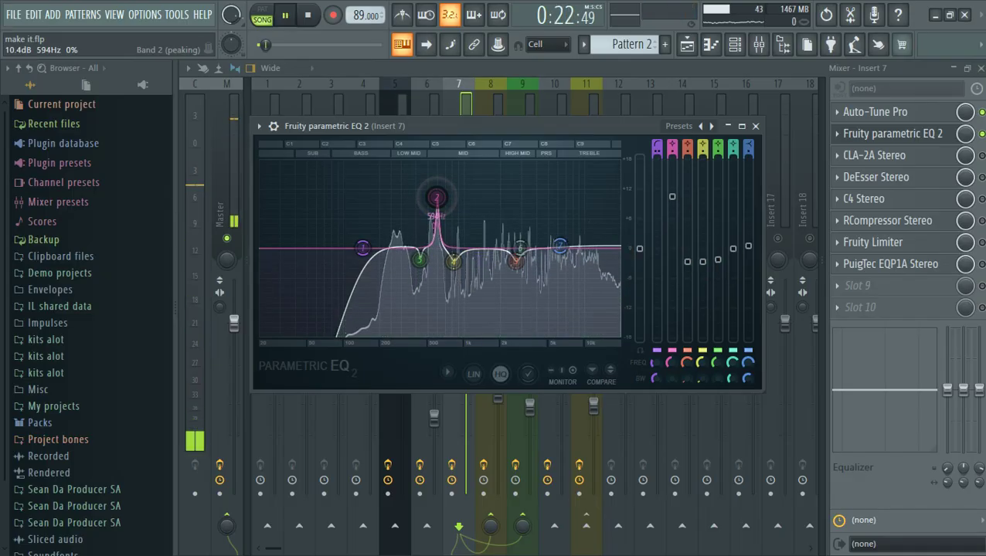
pyautogui.press('space')
pyautogui.moveTo(671, 202); pyautogui.dragTo(671, 255)
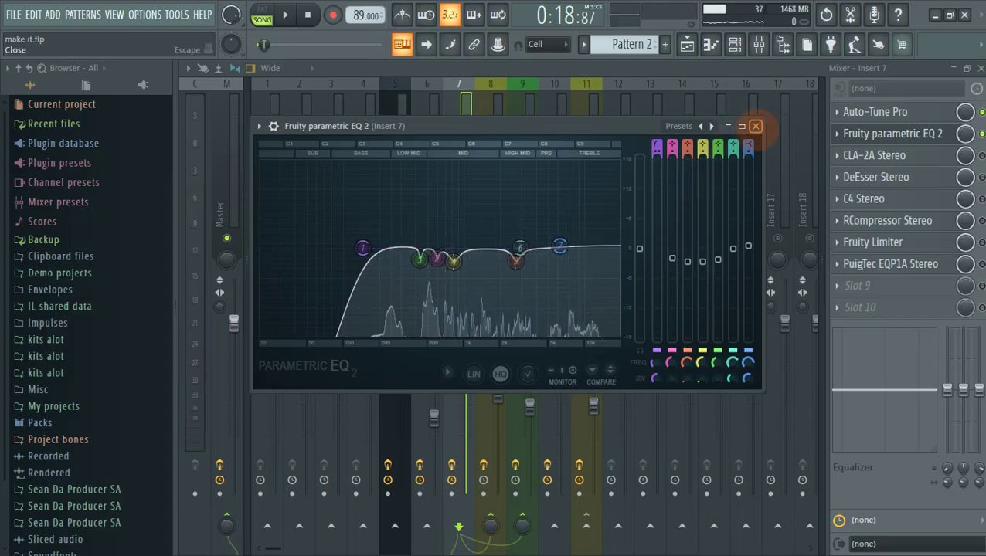
pyautogui.click(755, 126)
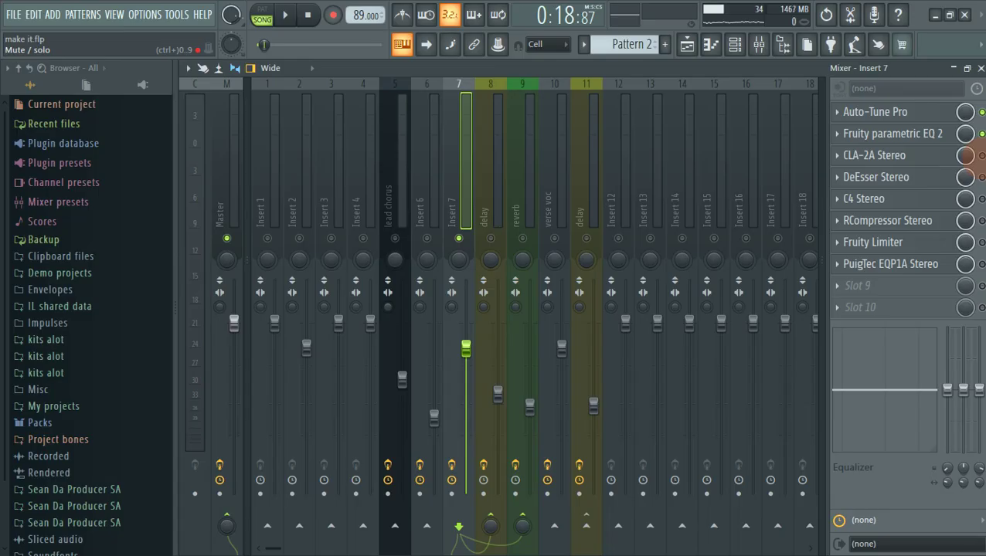
# Enable and open CLA-2A Stereo on Insert 7, try its Limit mode and set it back to Compress
pyautogui.click(978, 155)
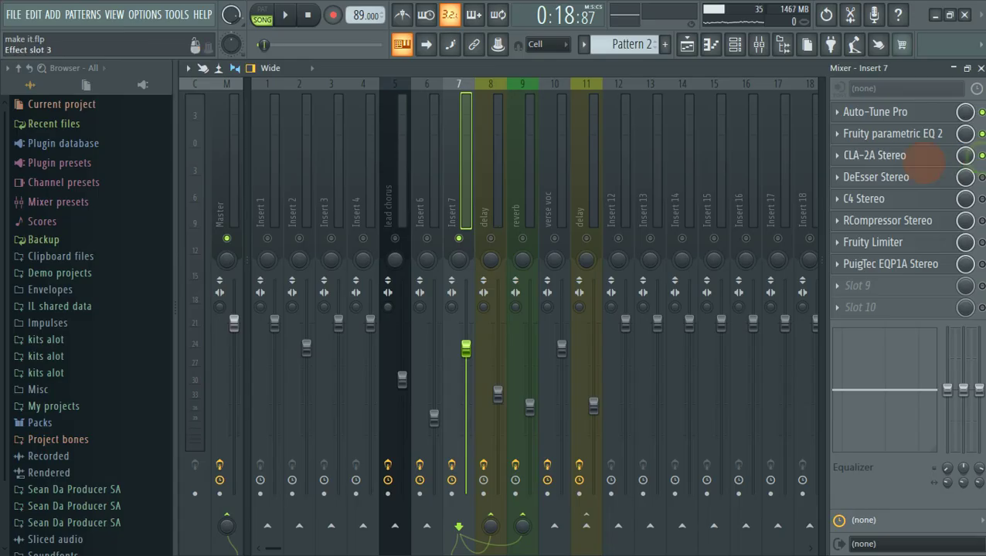
pyautogui.click(922, 159)
pyautogui.moveTo(623, 121); pyautogui.dragTo(618, 110)
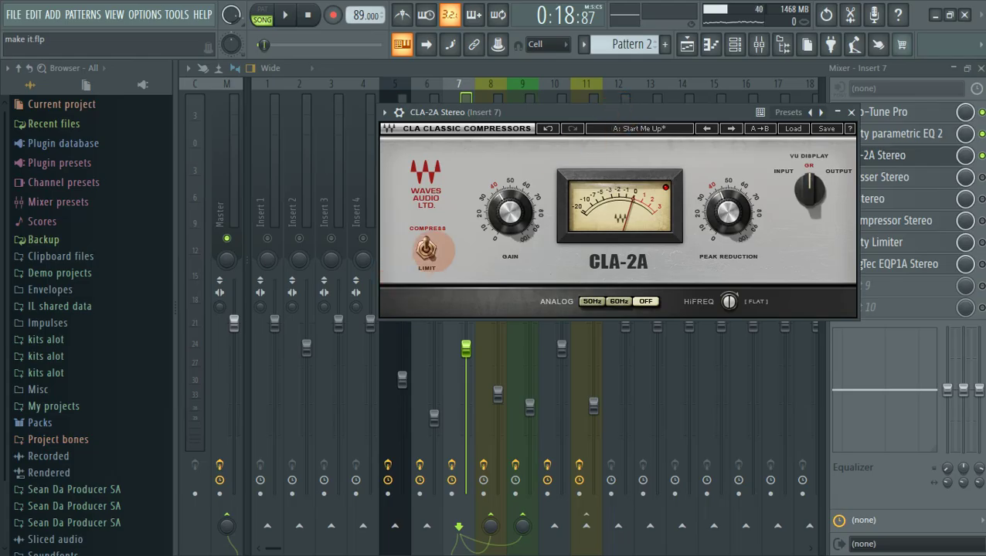
pyautogui.click(427, 249)
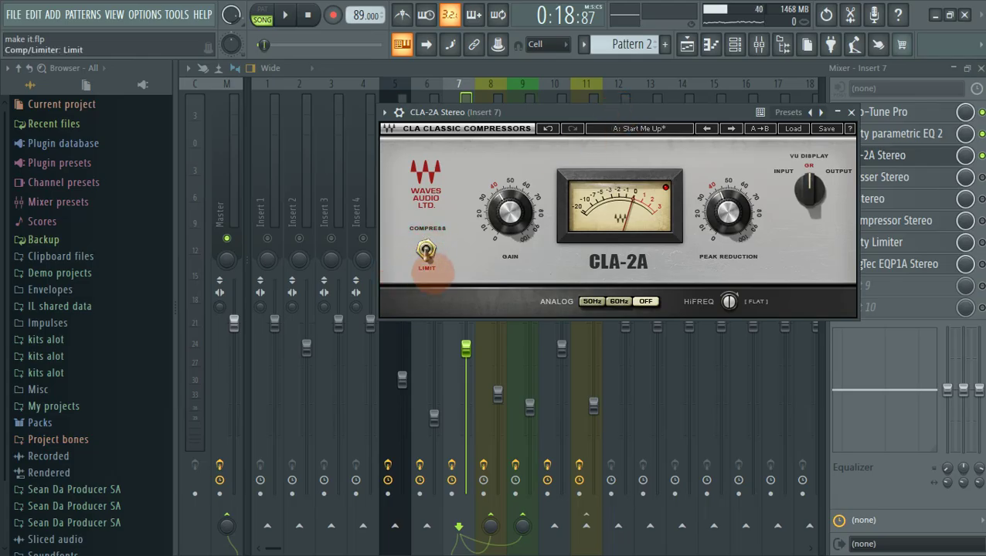
pyautogui.click(427, 252)
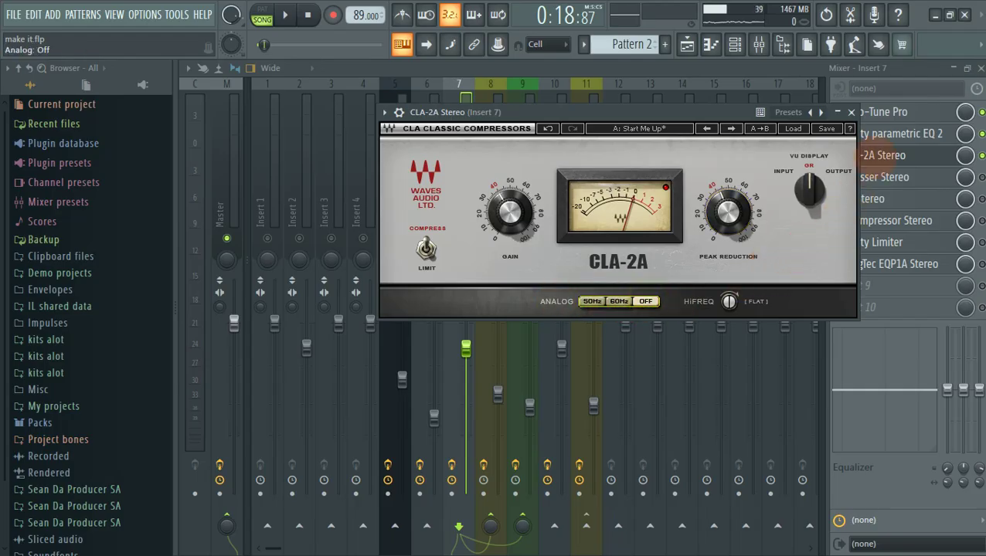
# Close CLA-2A Stereo and play the Insert 7 vocal, comparing the sound with the compressor on and off
pyautogui.click(853, 112)
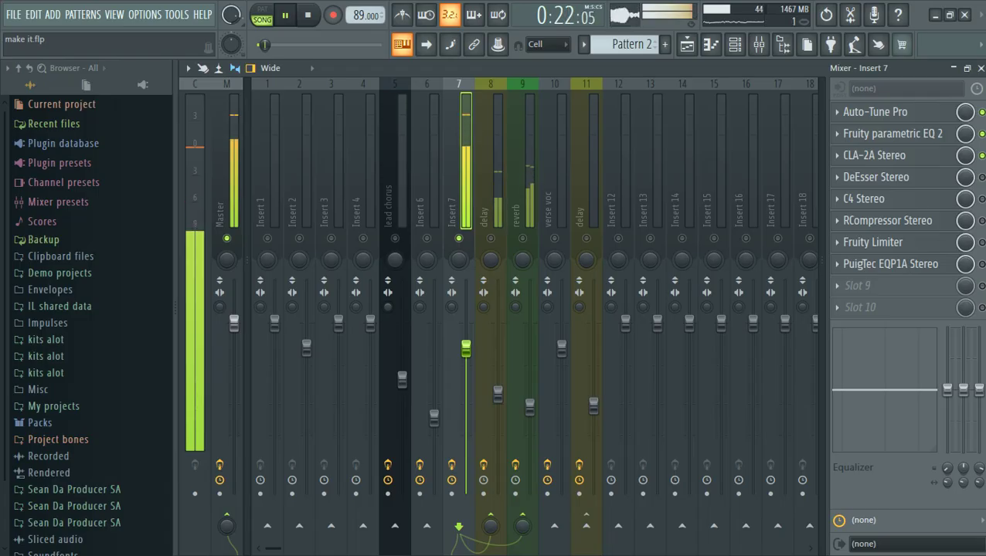
pyautogui.press('space')
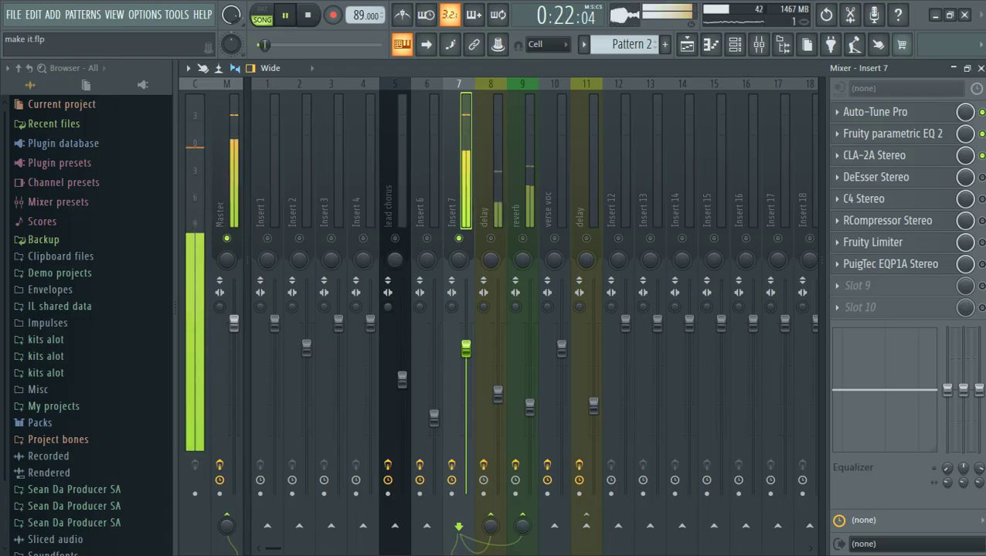
pyautogui.press('space')
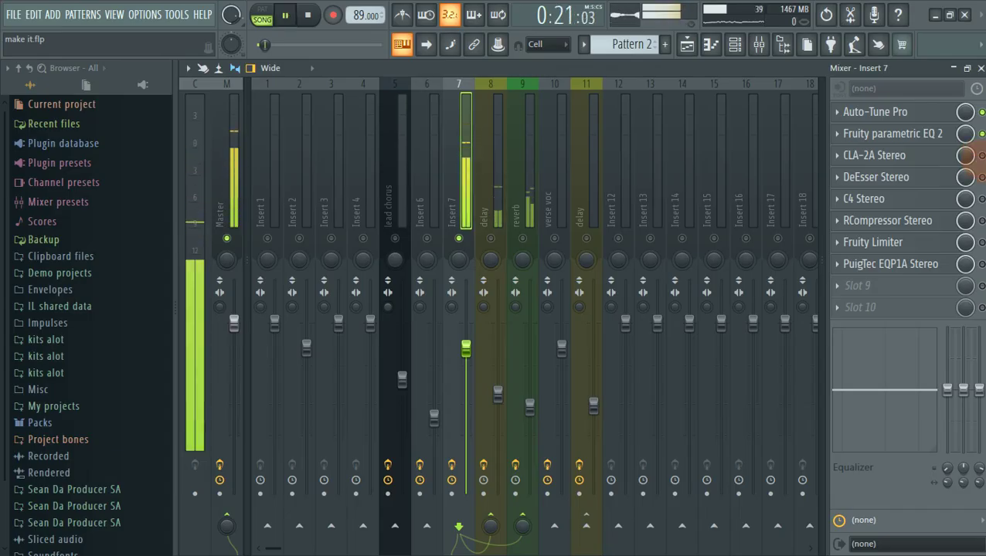
pyautogui.press('space')
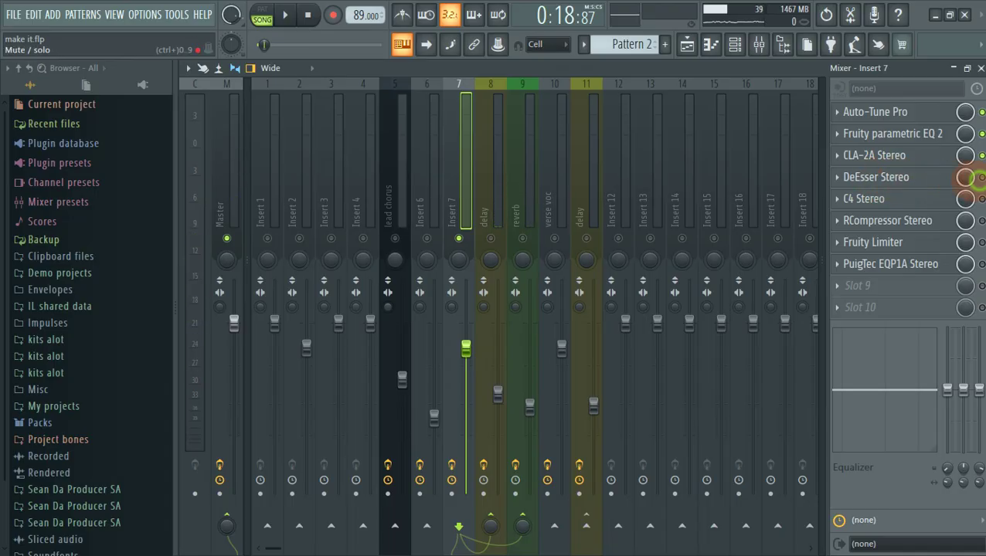
# Enable and open DeEsser Stereo on Insert 7, review its threshold and frequency, close it and play the vocal
pyautogui.click(931, 180)
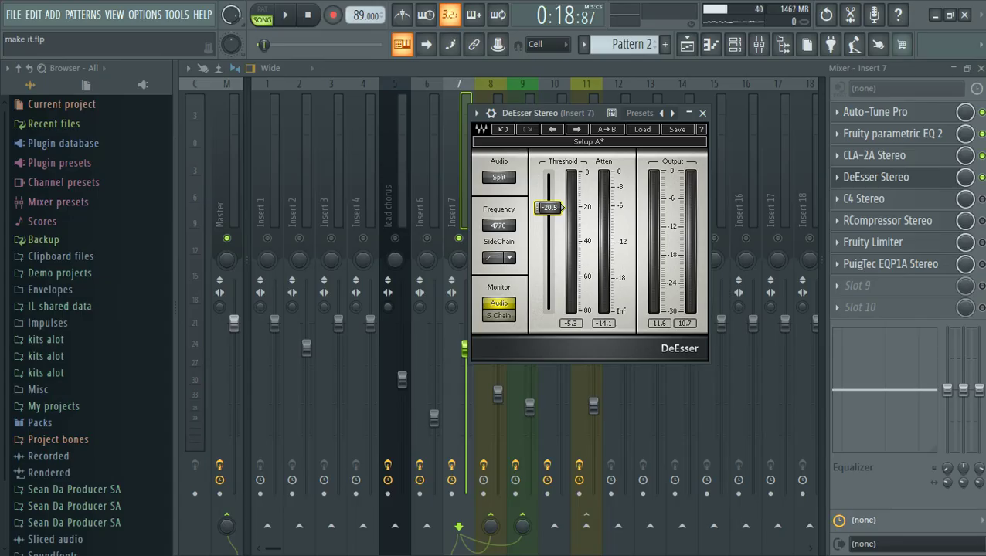
pyautogui.click(550, 207)
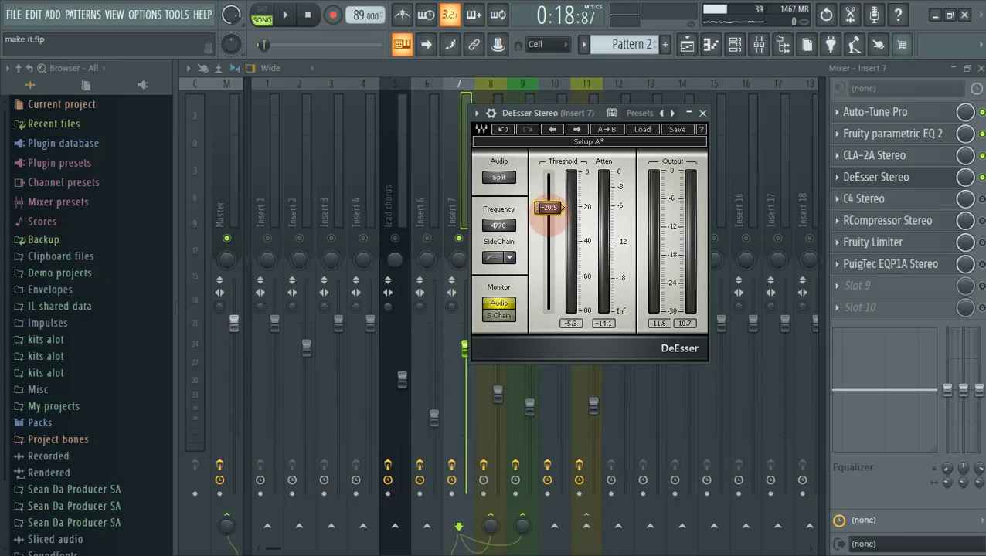
pyautogui.click(498, 220)
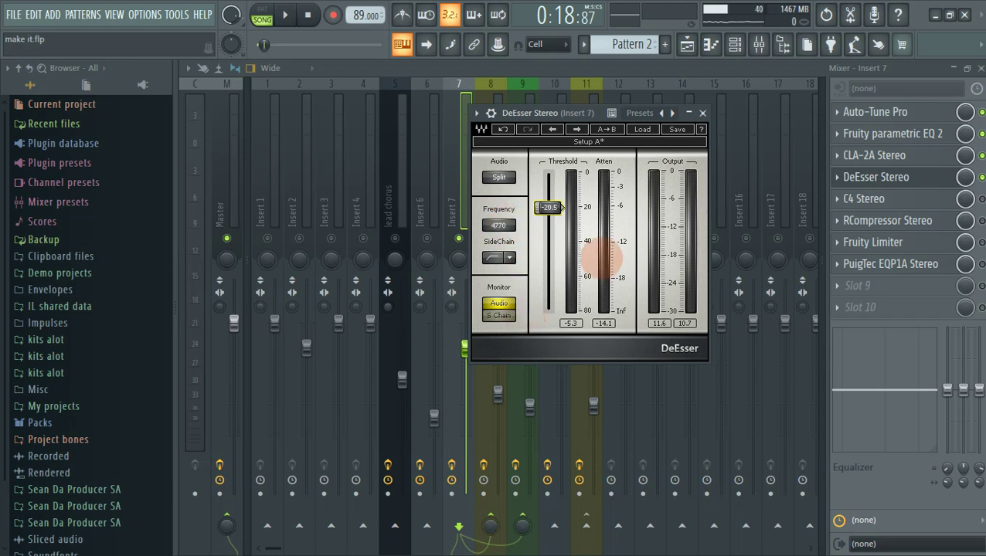
pyautogui.click(703, 113)
pyautogui.press('space')
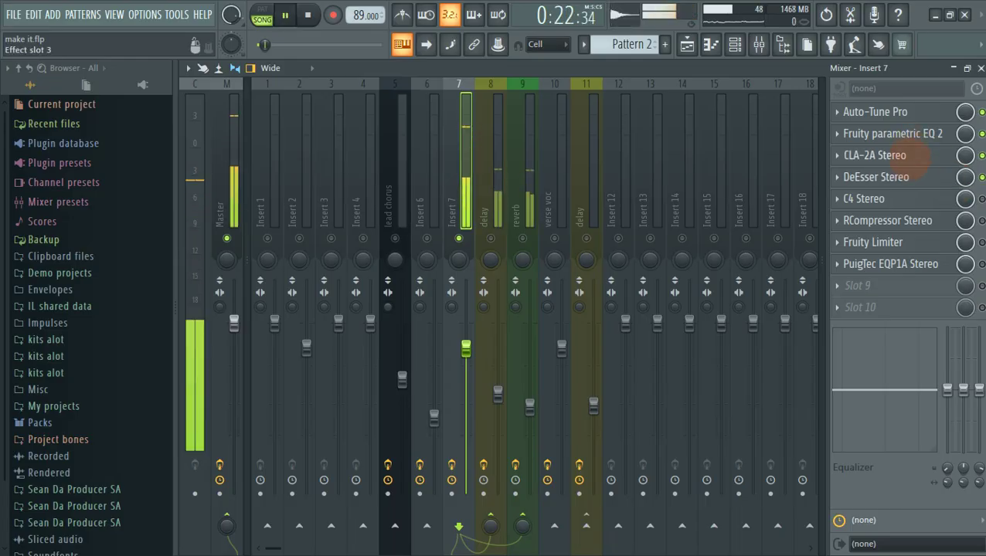
pyautogui.press('space')
# Enable and open C4 Stereo, and audition its soloed band 1 with bypass on and off while the vocal plays
pyautogui.click(944, 199)
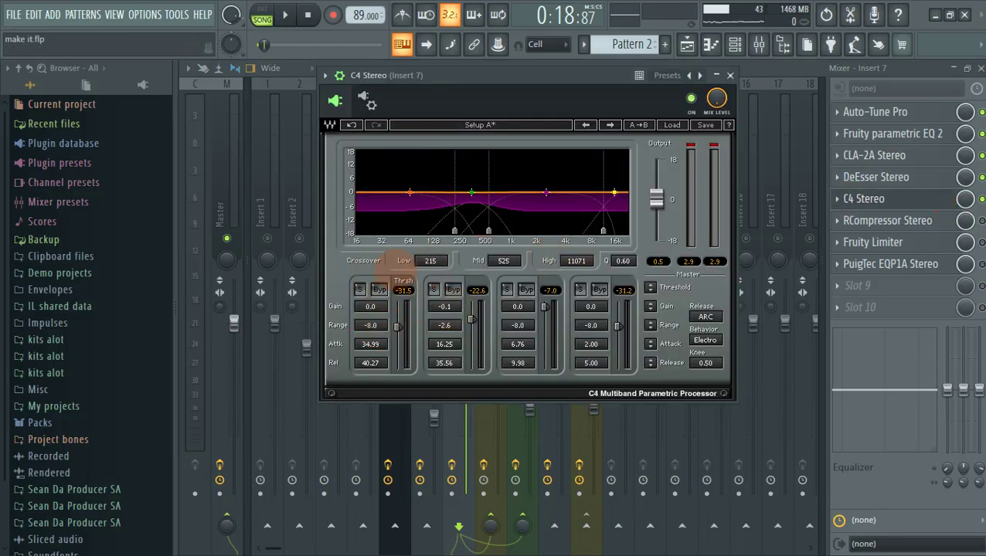
pyautogui.click(360, 290)
pyautogui.click(378, 289)
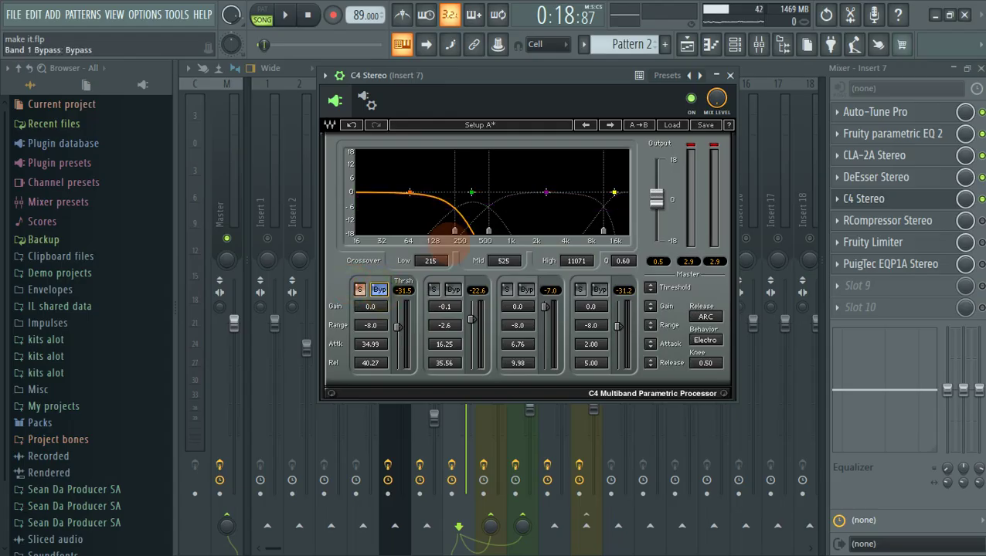
pyautogui.moveTo(517, 72); pyautogui.dragTo(521, 76)
pyautogui.press('space')
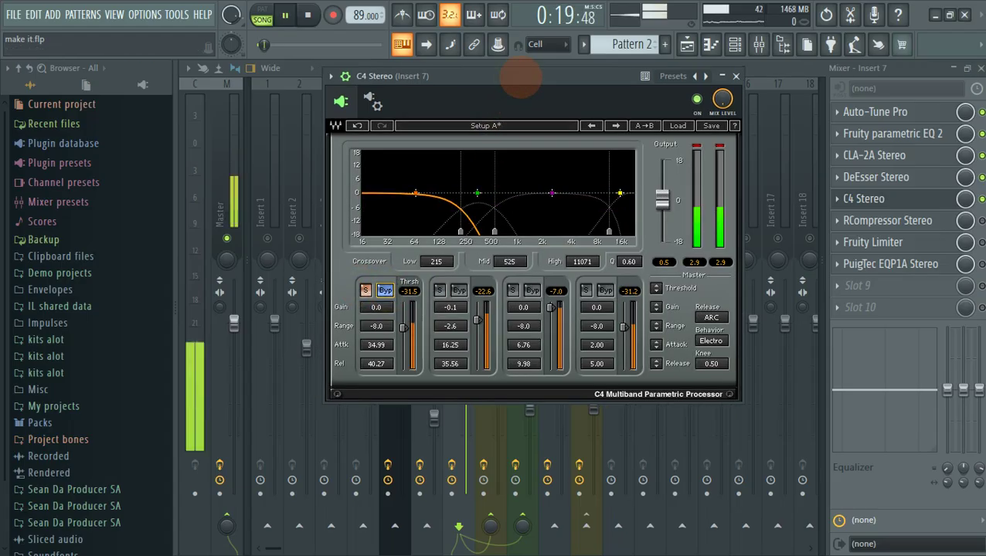
pyautogui.click(384, 290)
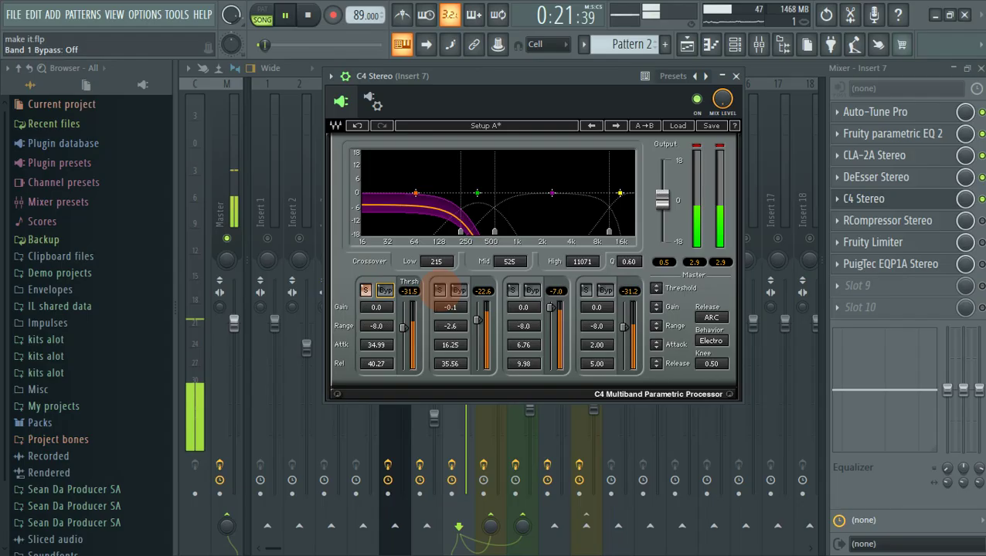
pyautogui.click(365, 291)
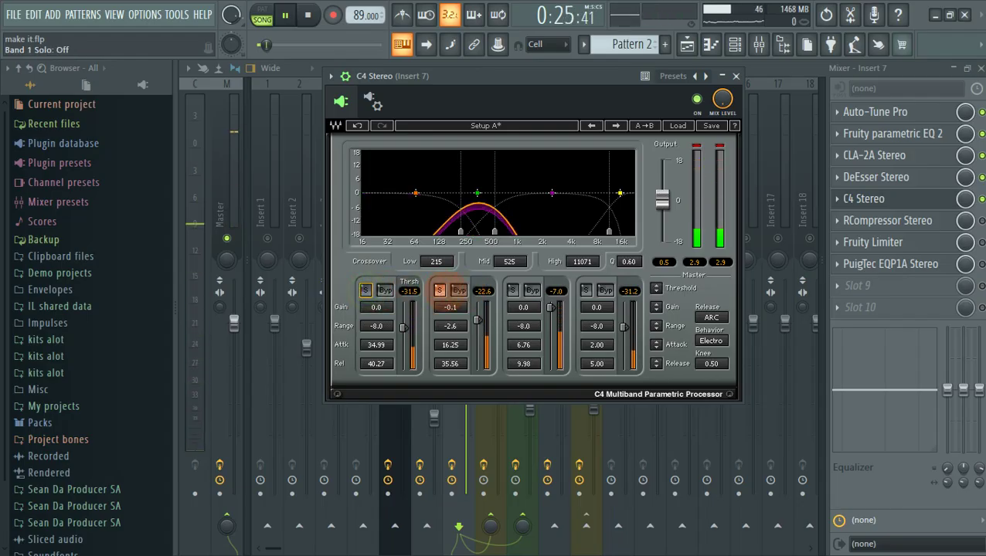
# Audition C4 bands 2 and 3 soloed in turn, turn the solos off and close C4 Stereo
pyautogui.click(439, 290)
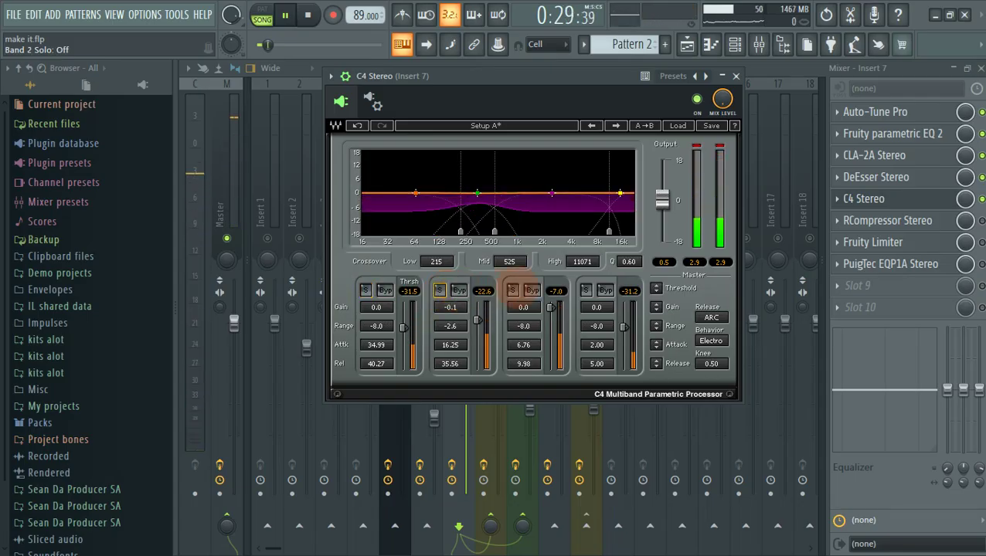
pyautogui.click(513, 291)
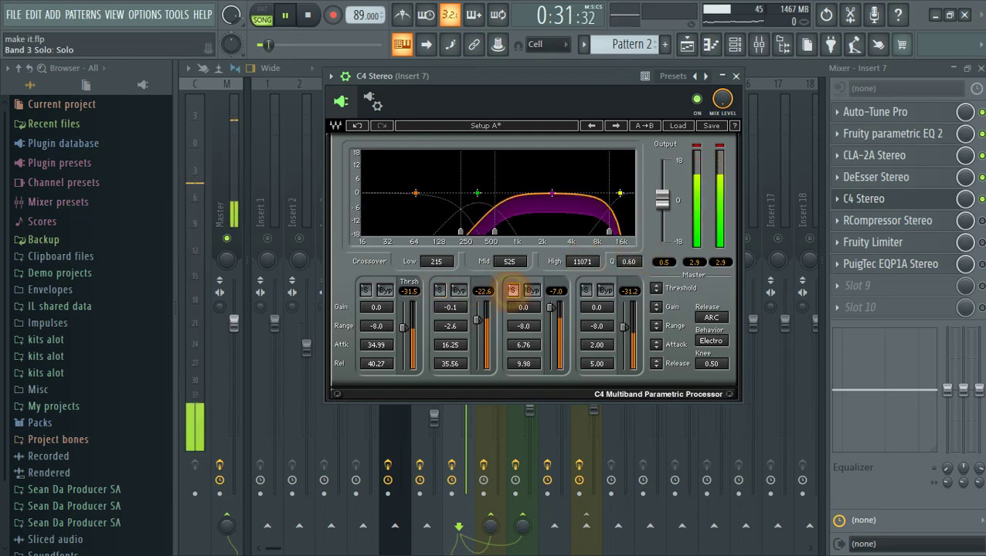
pyautogui.click(512, 290)
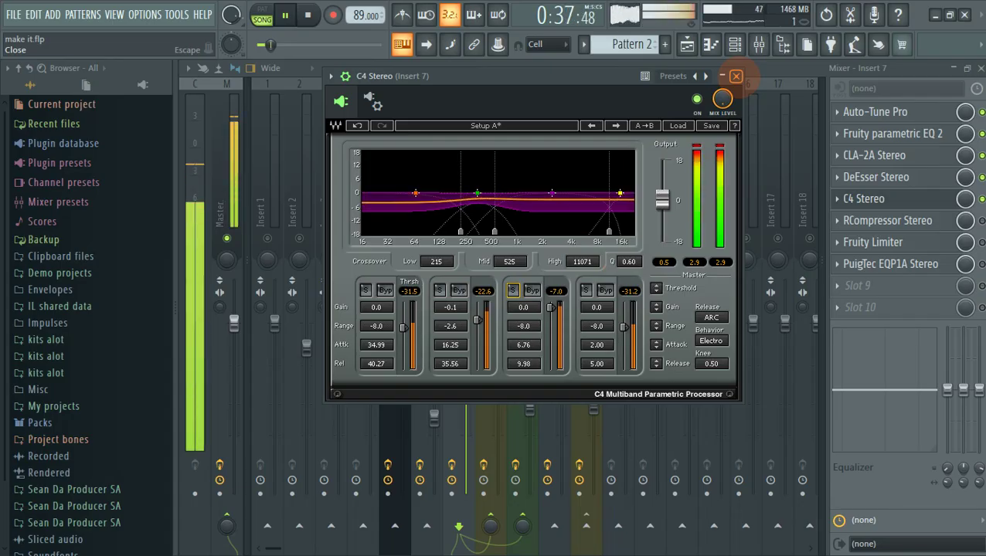
pyautogui.click(736, 76)
pyautogui.press('space')
pyautogui.hotkey('ctrl', 's')
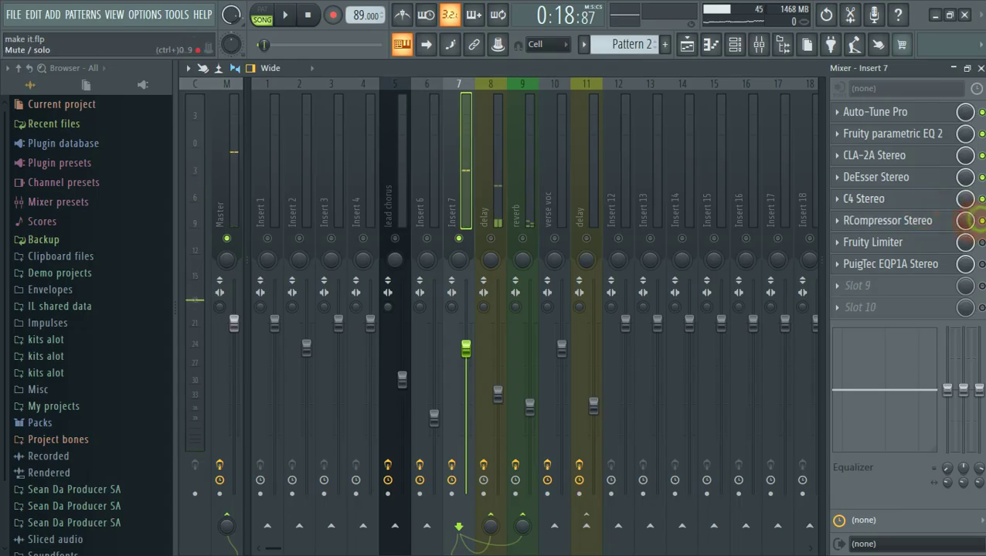
# Enable and open RCompressor Stereo on Insert 7, play the vocal through it, close it and listen once more
pyautogui.click(928, 220)
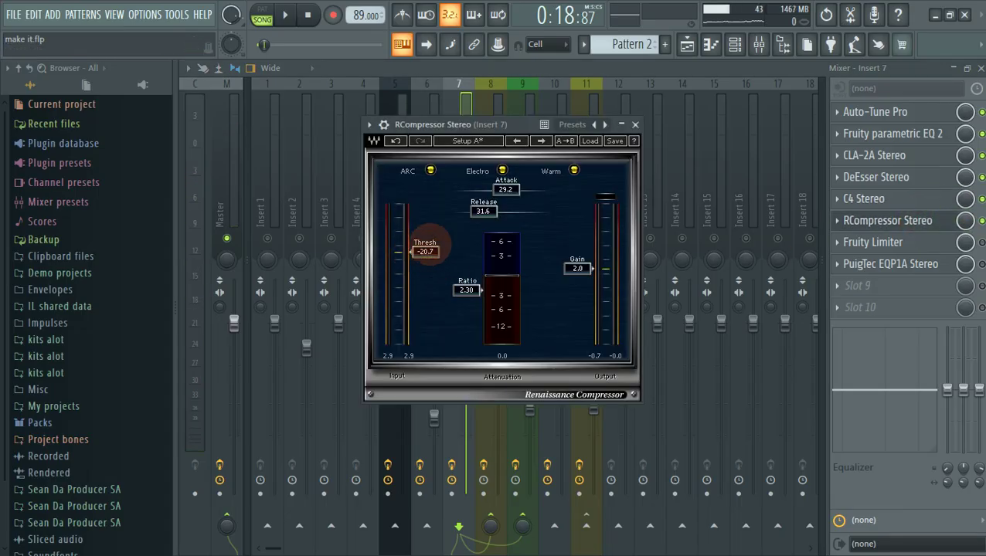
pyautogui.moveTo(517, 123); pyautogui.dragTo(522, 103)
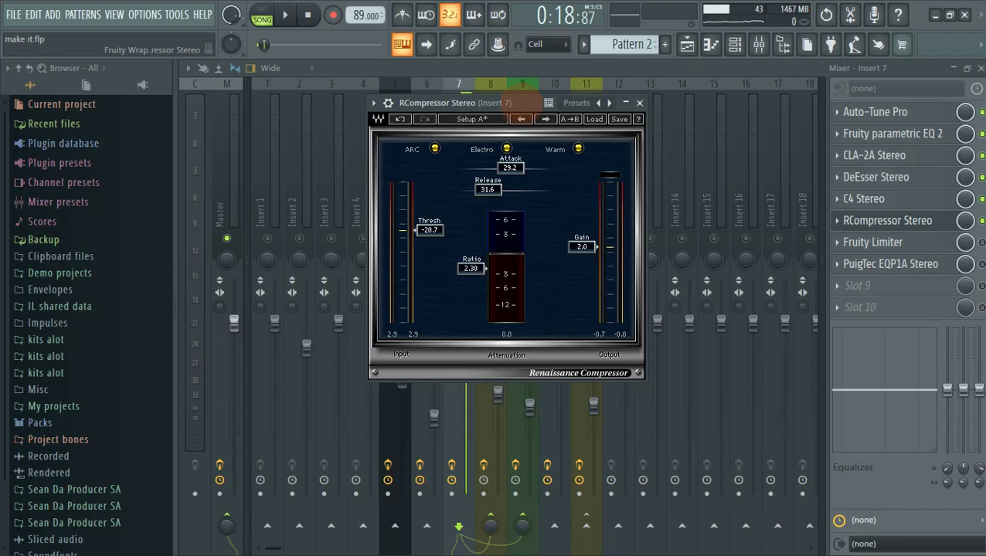
pyautogui.press('space')
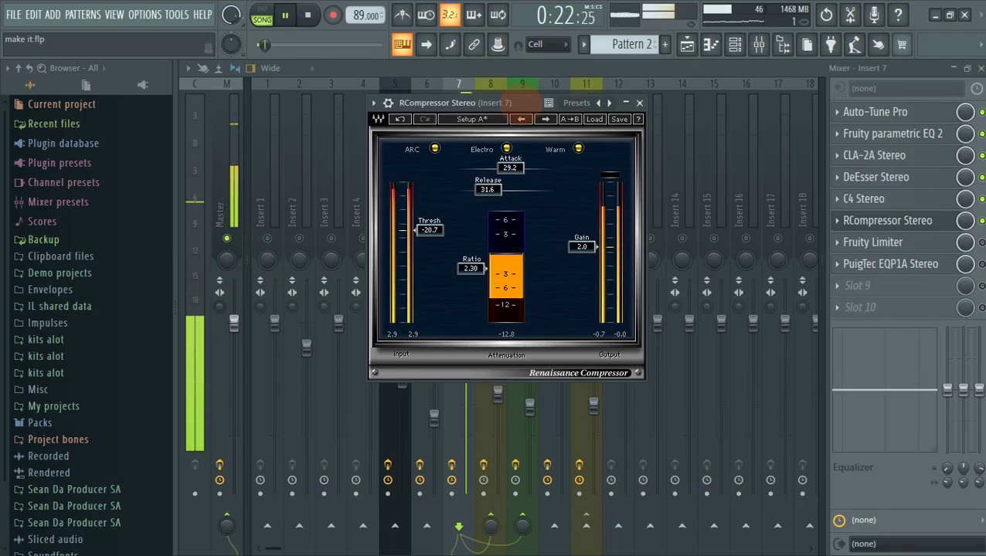
pyautogui.press('space')
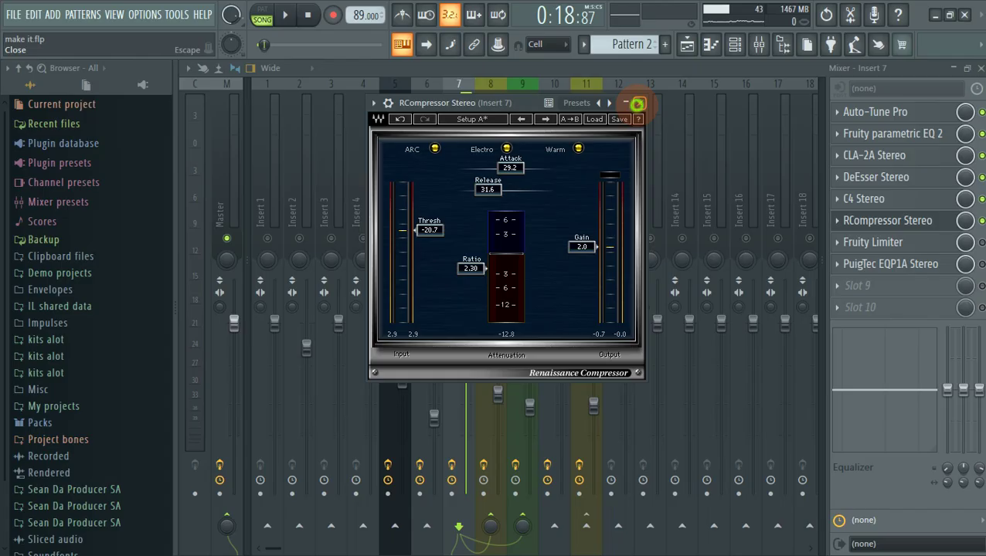
pyautogui.click(637, 103)
pyautogui.press('space')
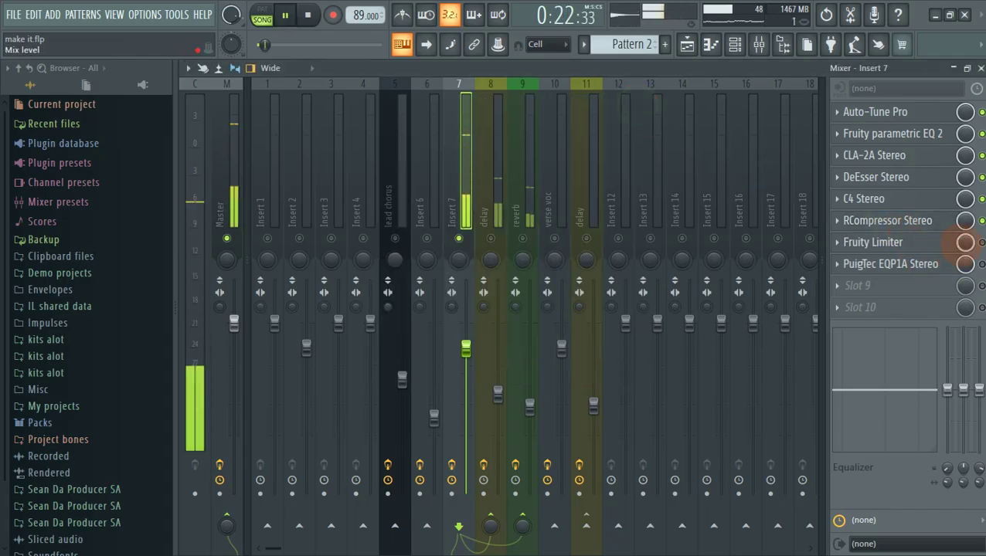
pyautogui.press('space')
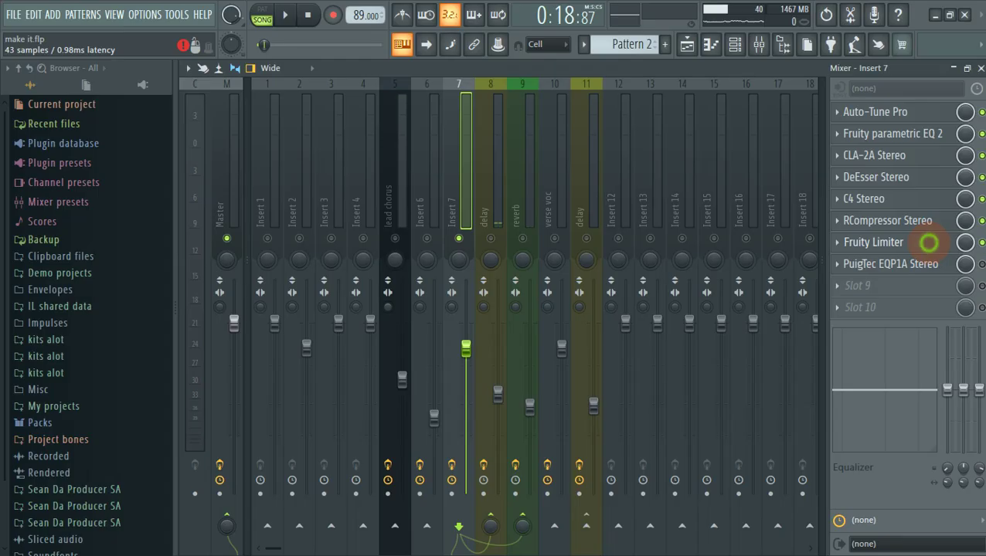
# Enable and open Fruity Limiter on Insert 7, set its ceiling to -8.2 dB and play the vocal
pyautogui.click(926, 242)
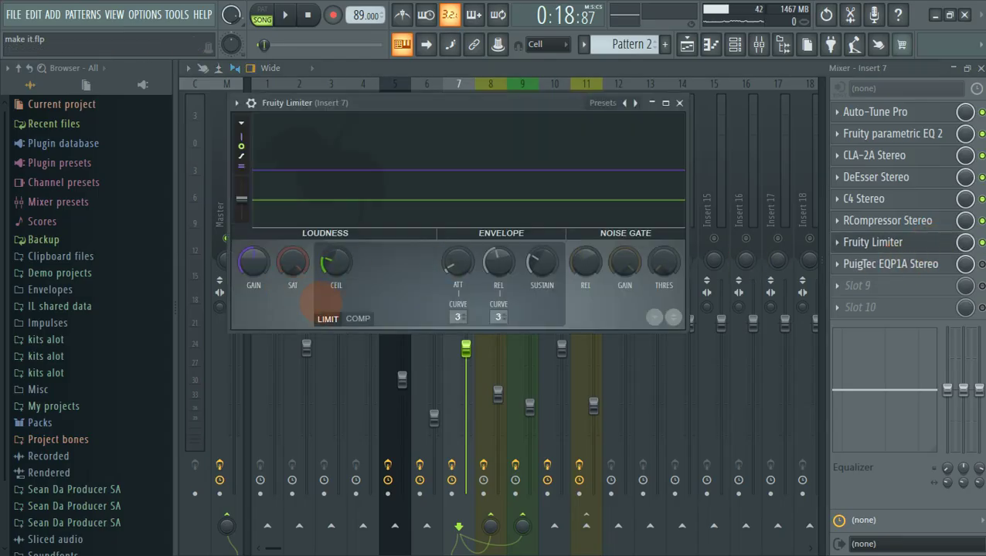
pyautogui.moveTo(338, 267); pyautogui.dragTo(335, 258)
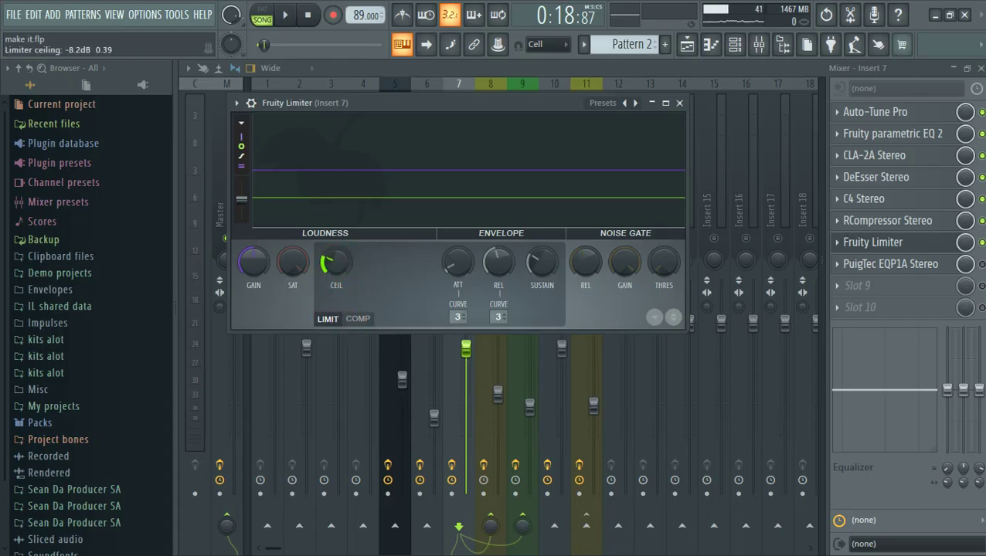
pyautogui.press('space')
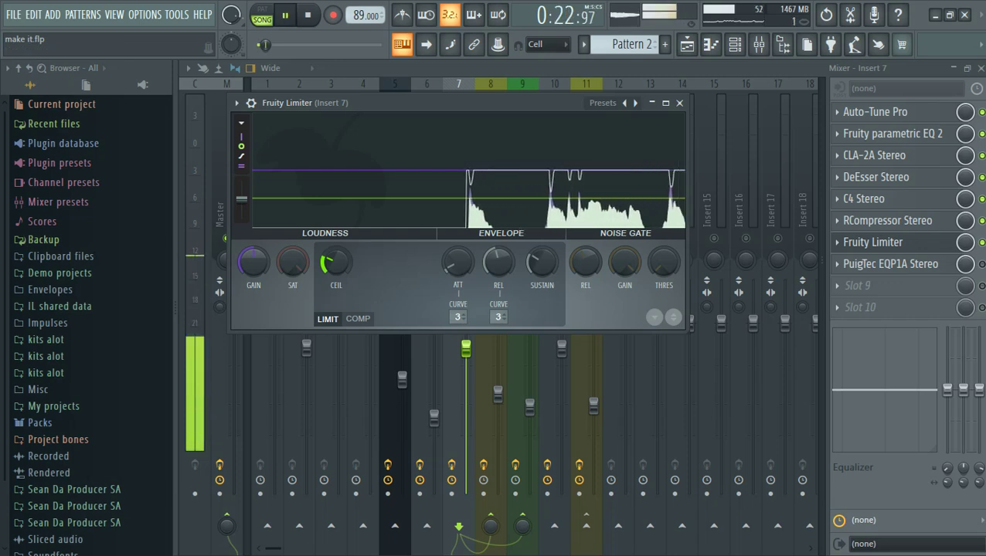
pyautogui.press('space')
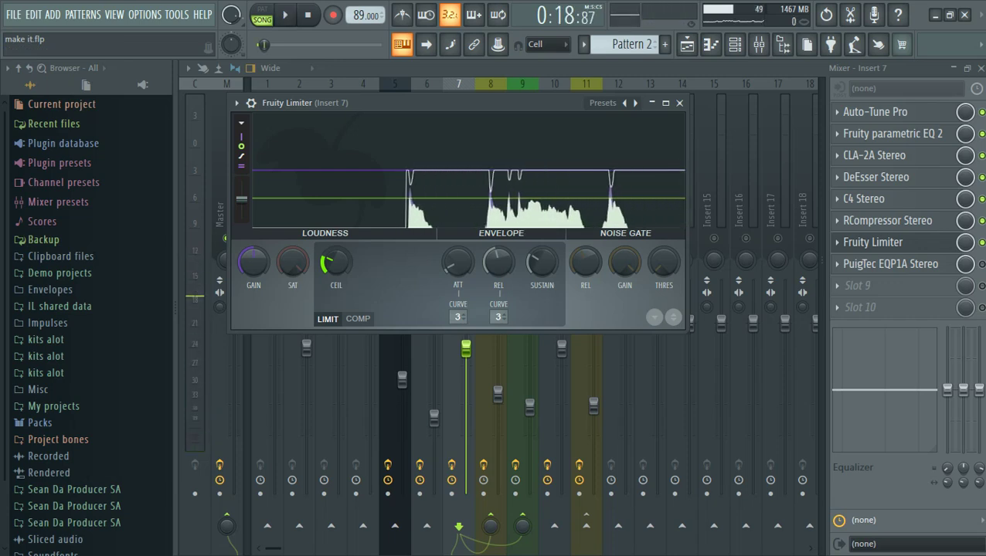
# Audition the limiter ceiling lowered to -18.0 dB, bring it back to about -8.7 dB during playback, and close Fruity Limiter
pyautogui.moveTo(336, 263); pyautogui.dragTo(336, 289)
pyautogui.press('space')
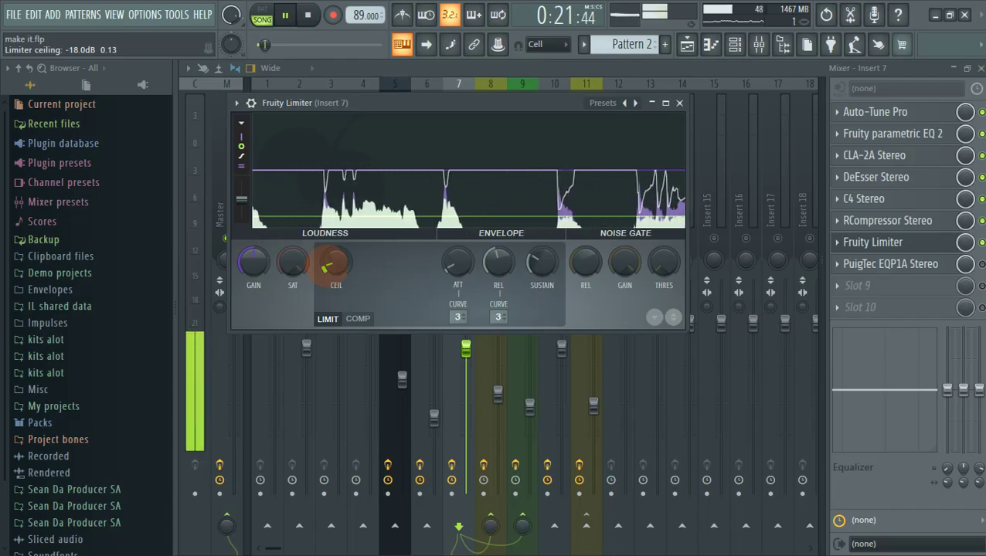
pyautogui.press('space')
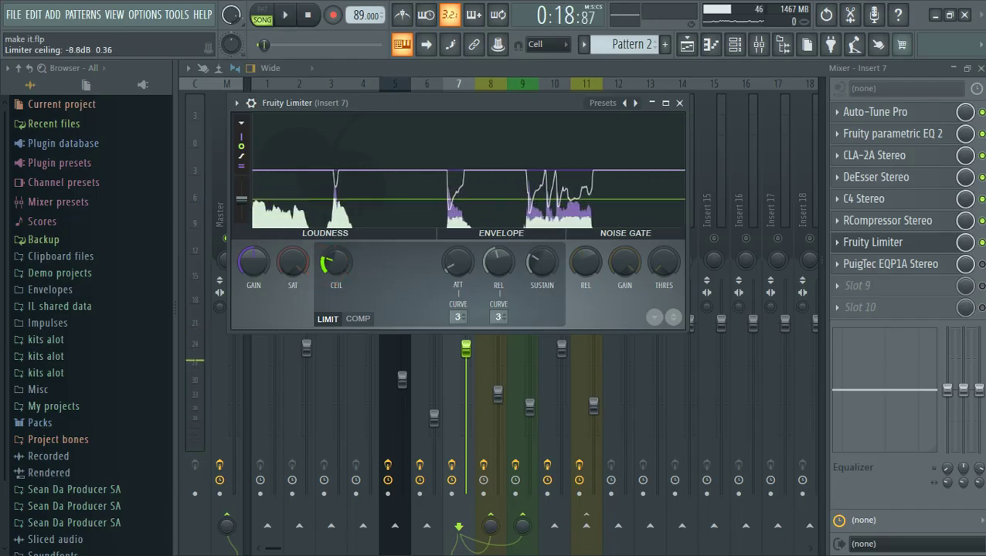
pyautogui.press('space')
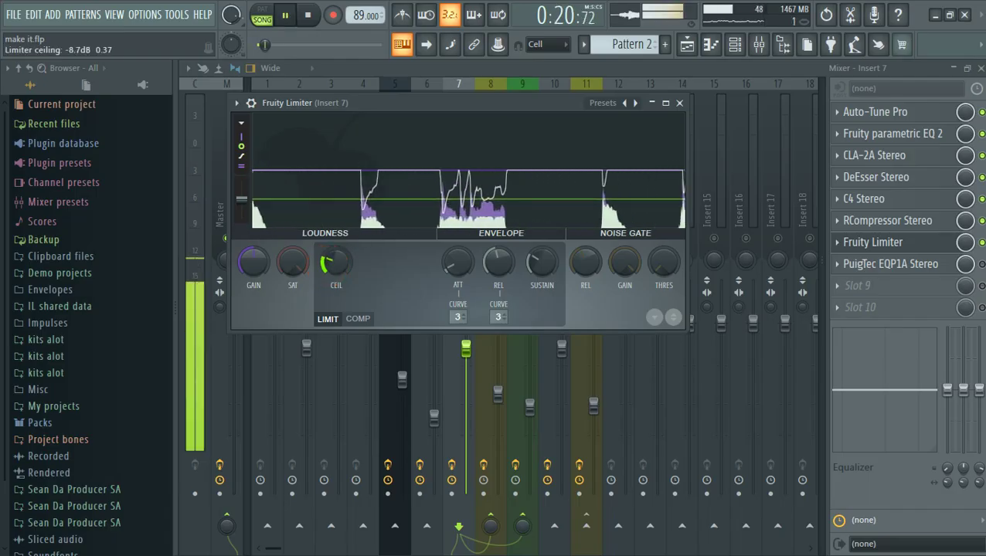
pyautogui.moveTo(329, 266); pyautogui.dragTo(352, 263)
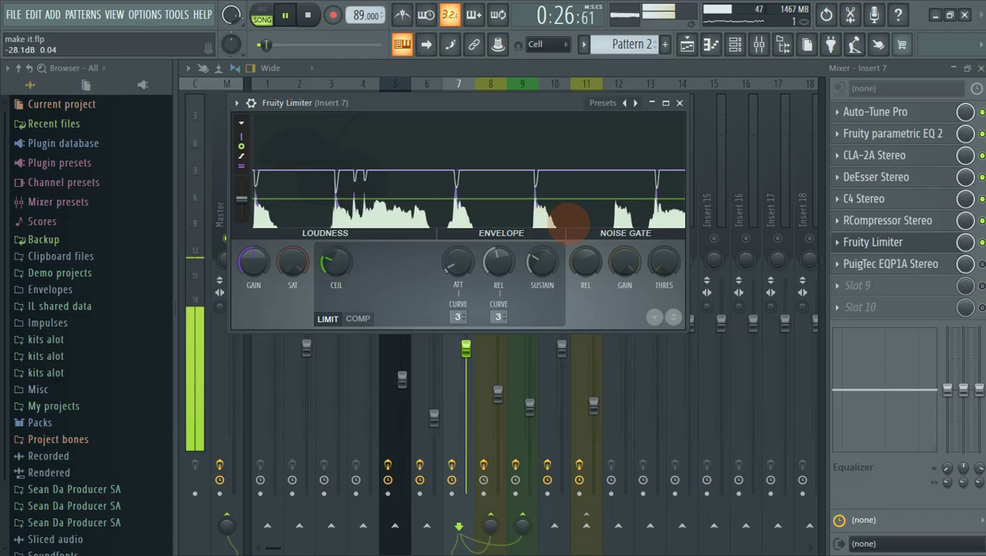
pyautogui.press('space')
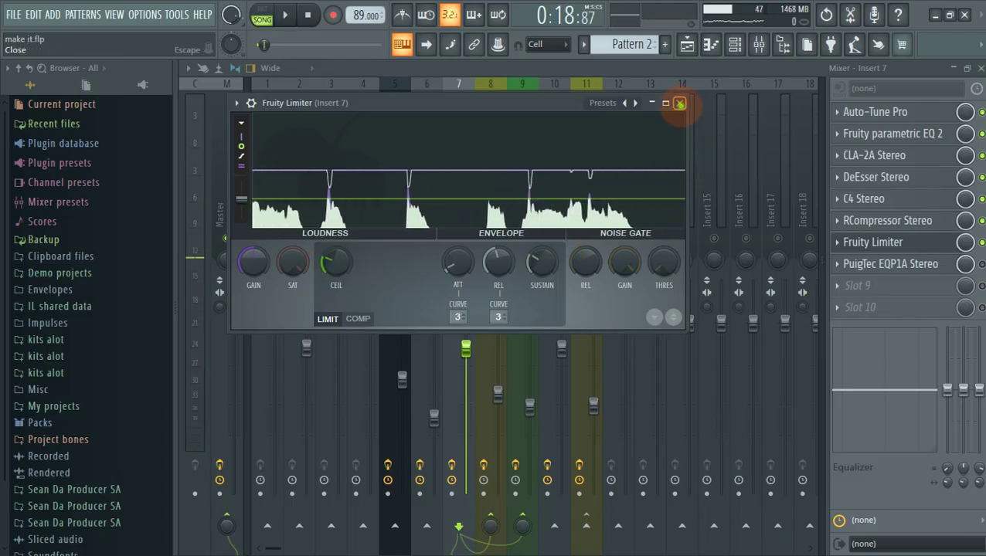
pyautogui.click(679, 102)
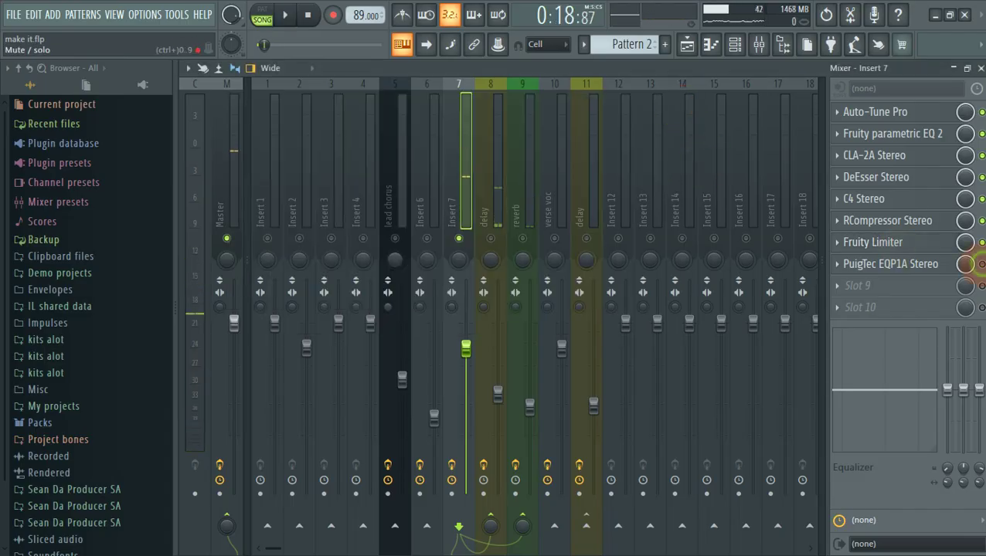
# Open PuigTec EQP1A Stereo on Insert 7 and examine its low-frequency boost, high-frequency boost and attenuation selector
pyautogui.click(924, 264)
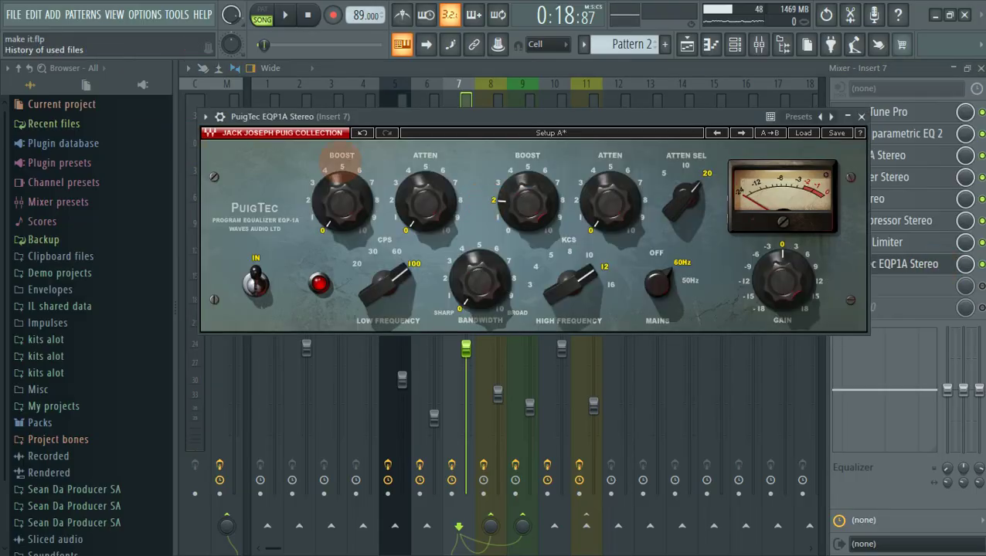
pyautogui.moveTo(483, 116); pyautogui.dragTo(489, 104)
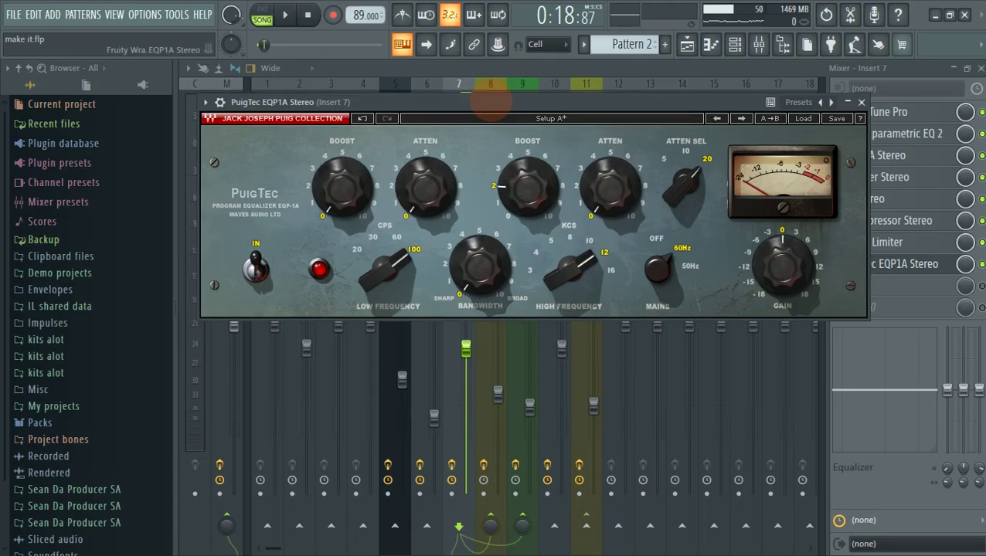
pyautogui.moveTo(490, 101); pyautogui.dragTo(489, 102)
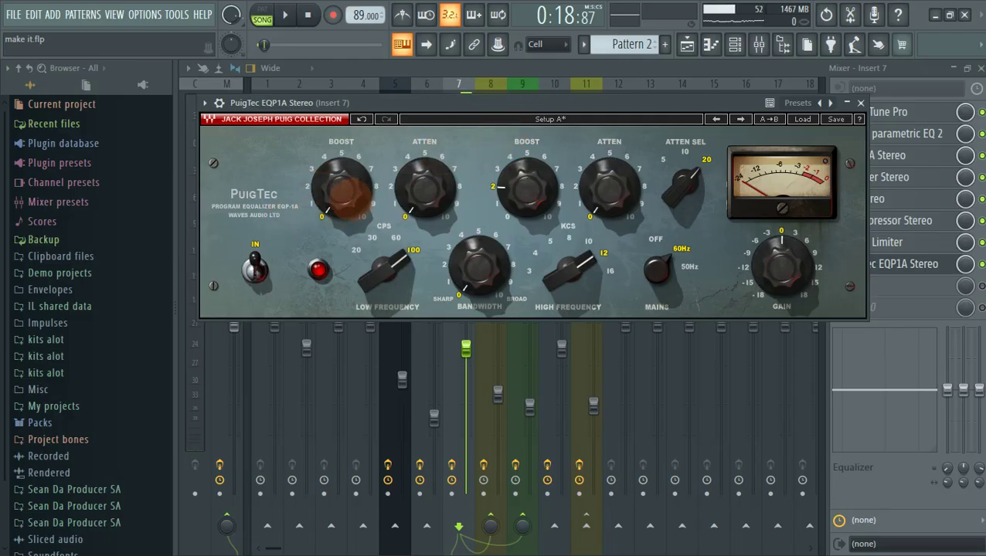
pyautogui.click(343, 192)
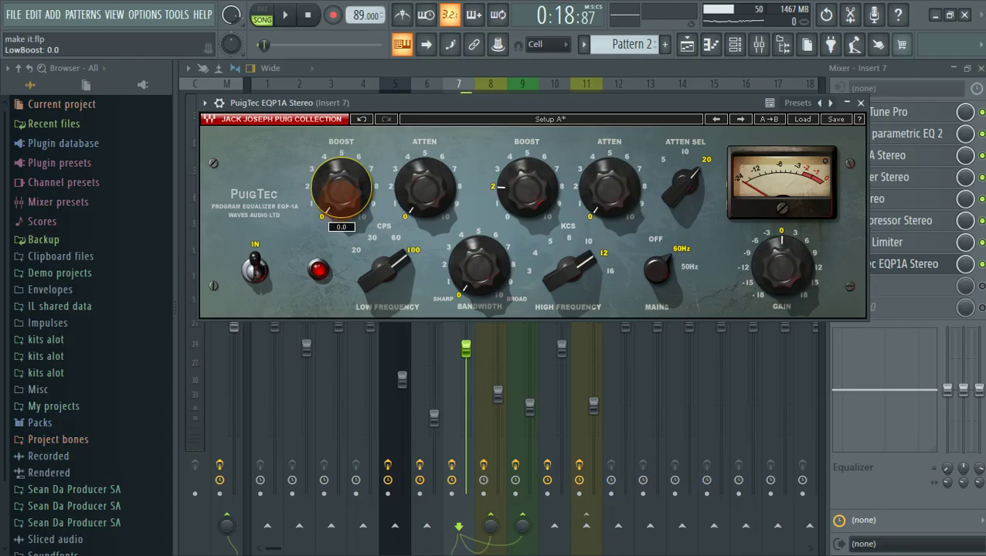
pyautogui.moveTo(334, 192); pyautogui.dragTo(334, 195)
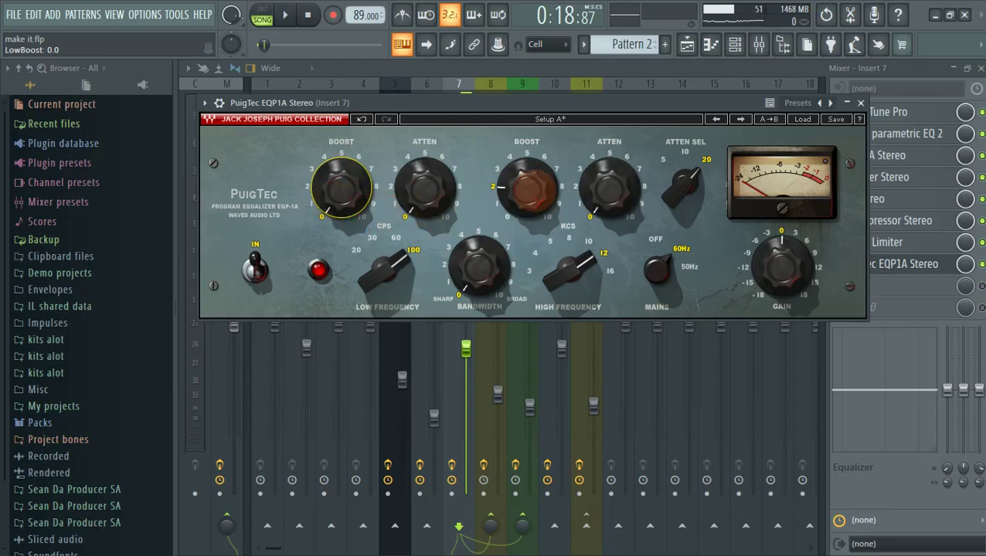
pyautogui.click(526, 188)
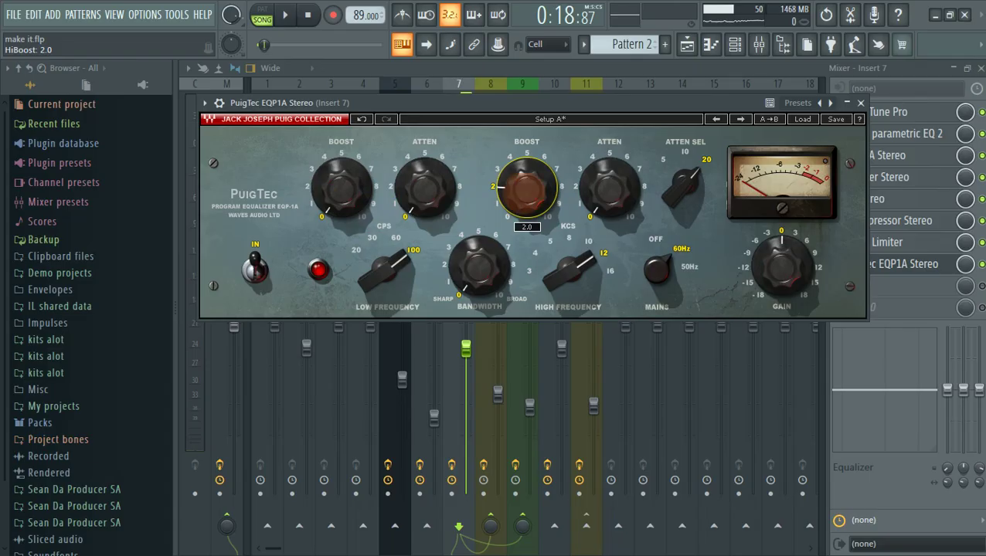
pyautogui.click(685, 182)
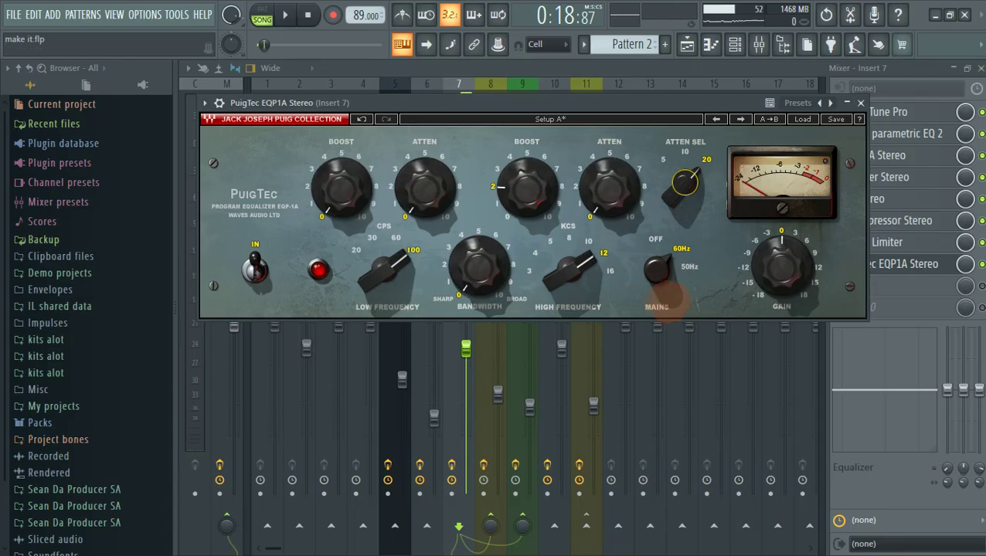
# Switch the PuigTec mains to Off and back to 60Hz, close the plugin and play the vocal through the full chain
pyautogui.click(658, 268)
pyautogui.click(658, 270)
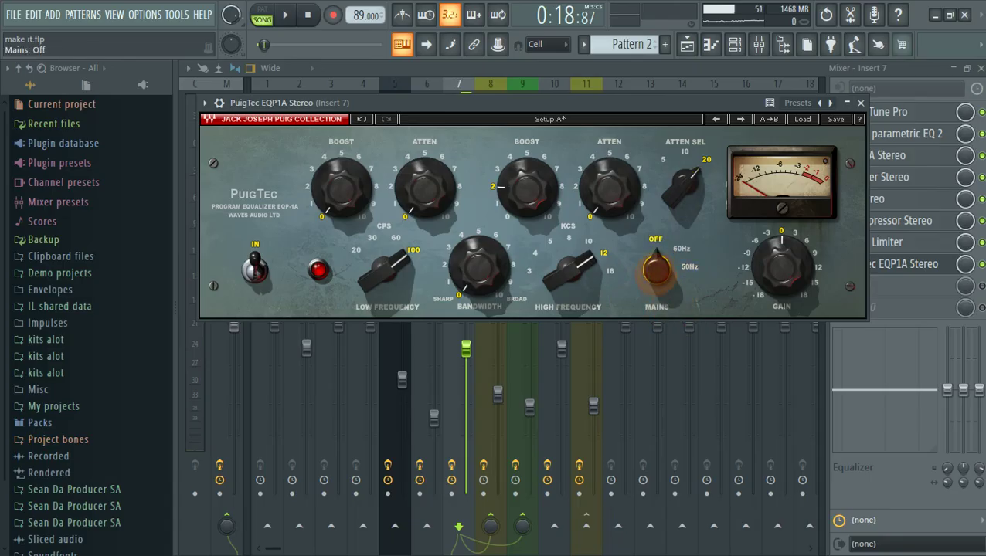
pyautogui.click(656, 265)
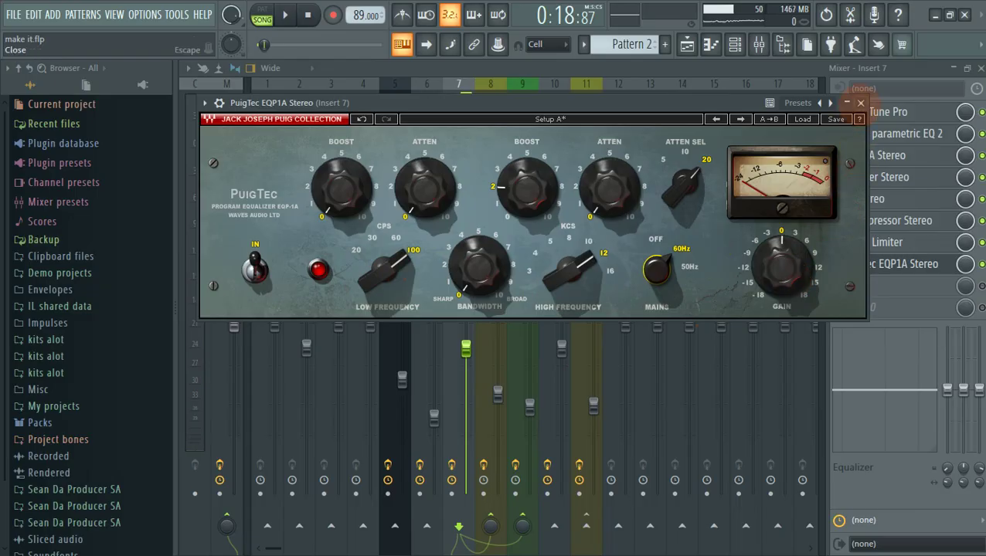
pyautogui.click(860, 102)
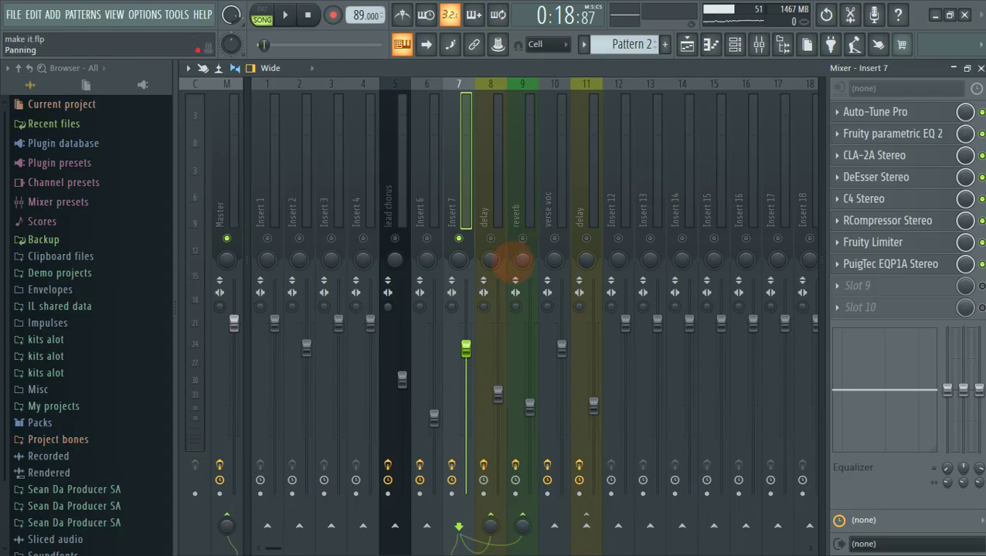
pyautogui.press('space')
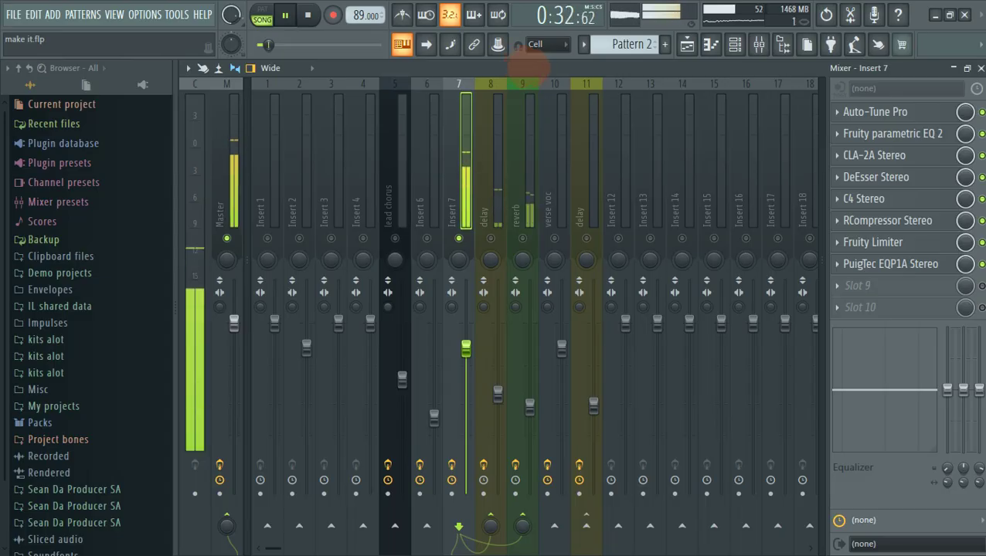
pyautogui.press('space')
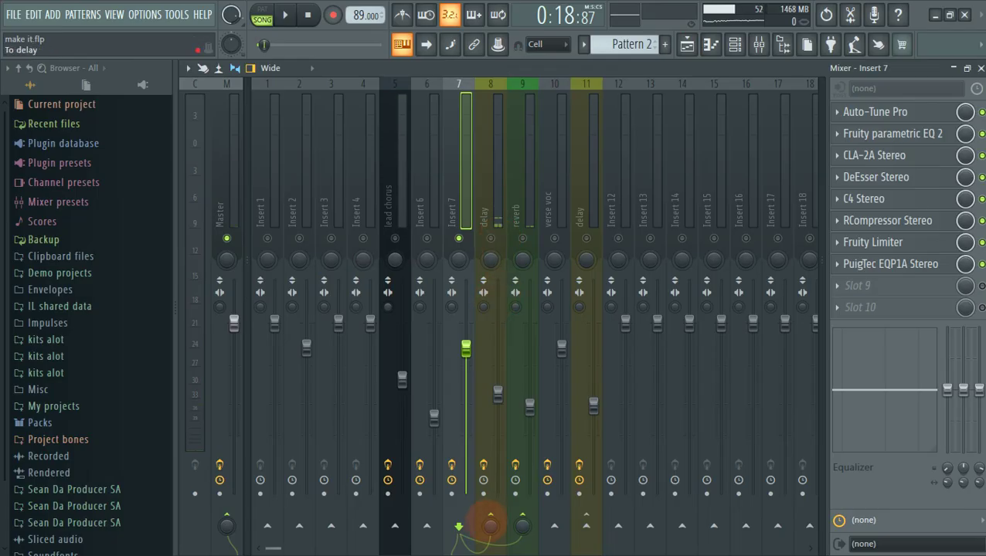
# Check the Insert 7 delay send, open H-Delay Stereo on the delay track and examine its delay time
pyautogui.click(460, 217)
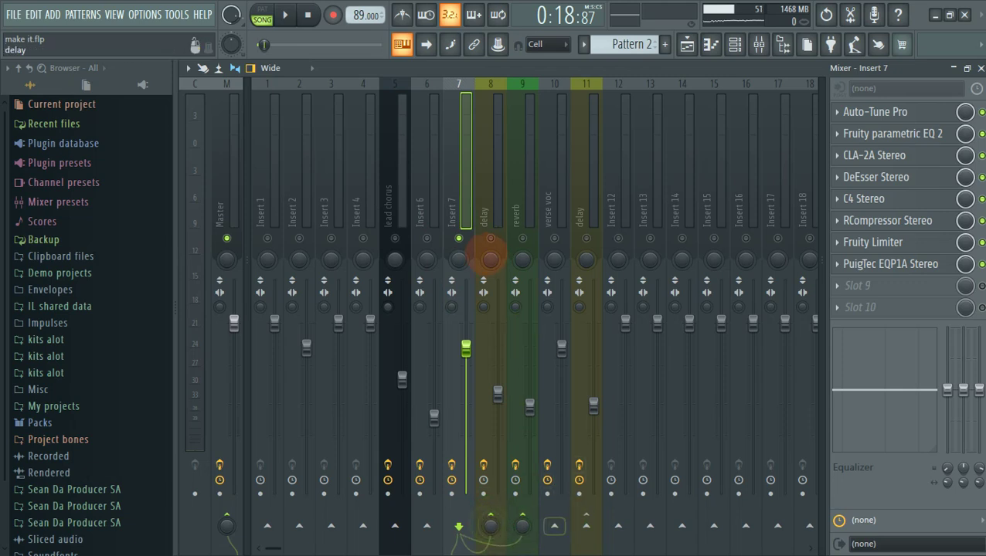
pyautogui.click(498, 220)
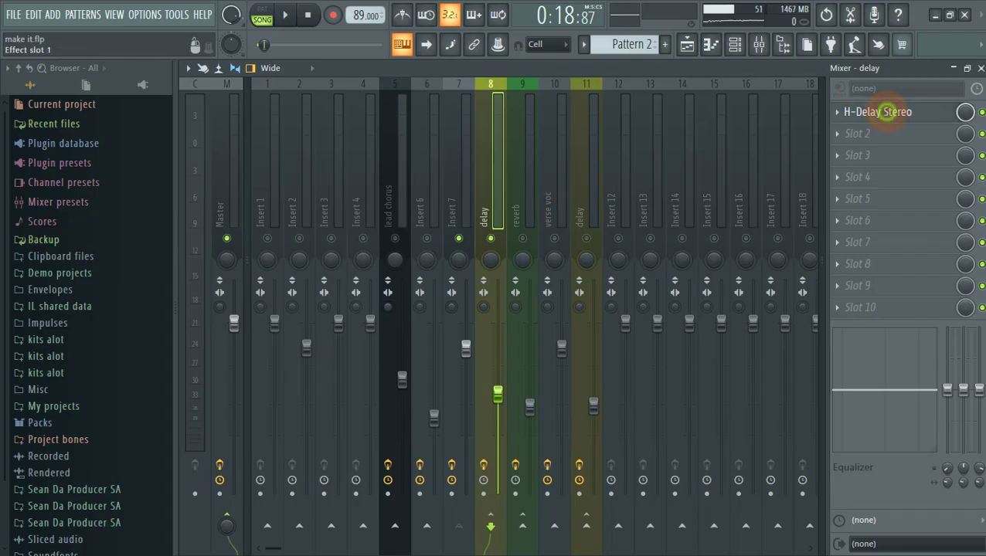
pyautogui.click(887, 113)
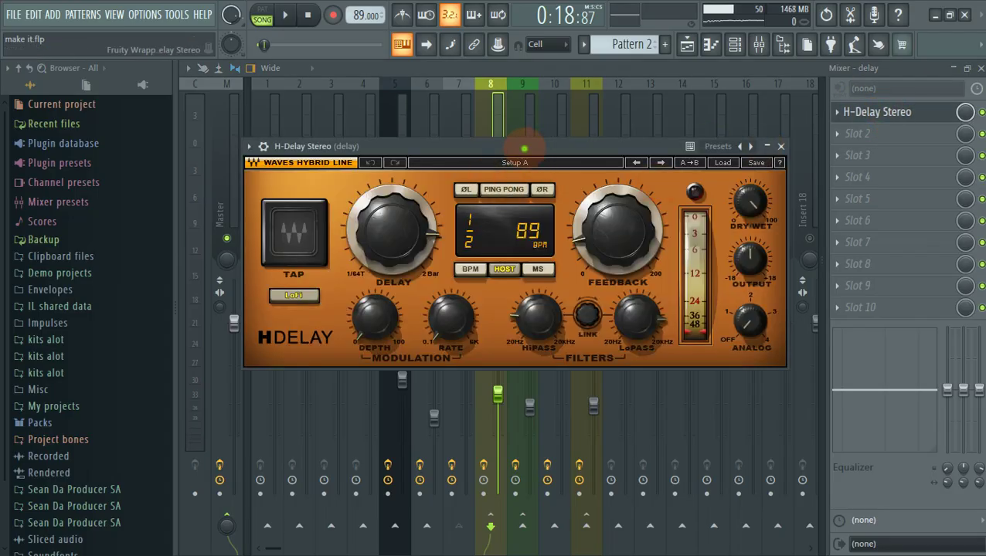
pyautogui.moveTo(525, 146); pyautogui.dragTo(550, 132)
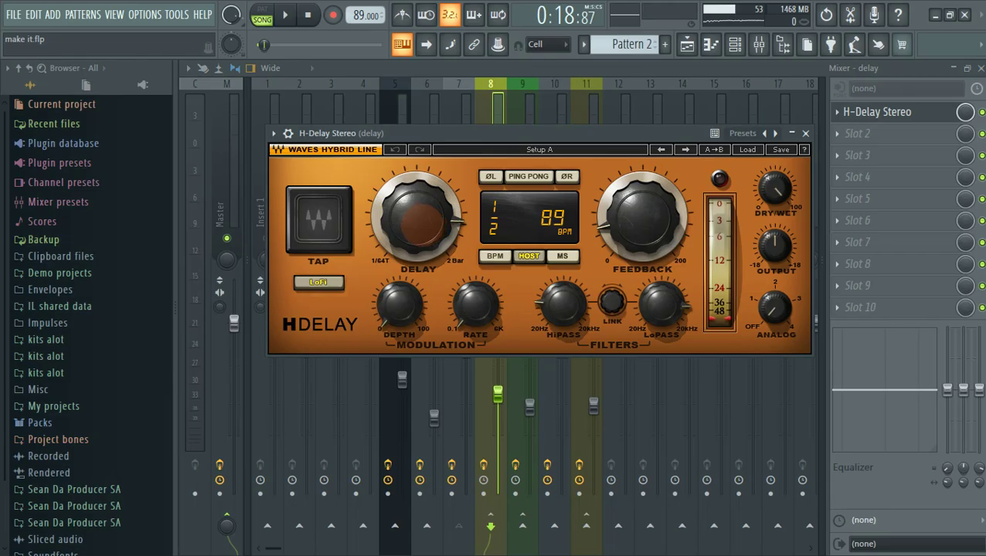
pyautogui.click(421, 224)
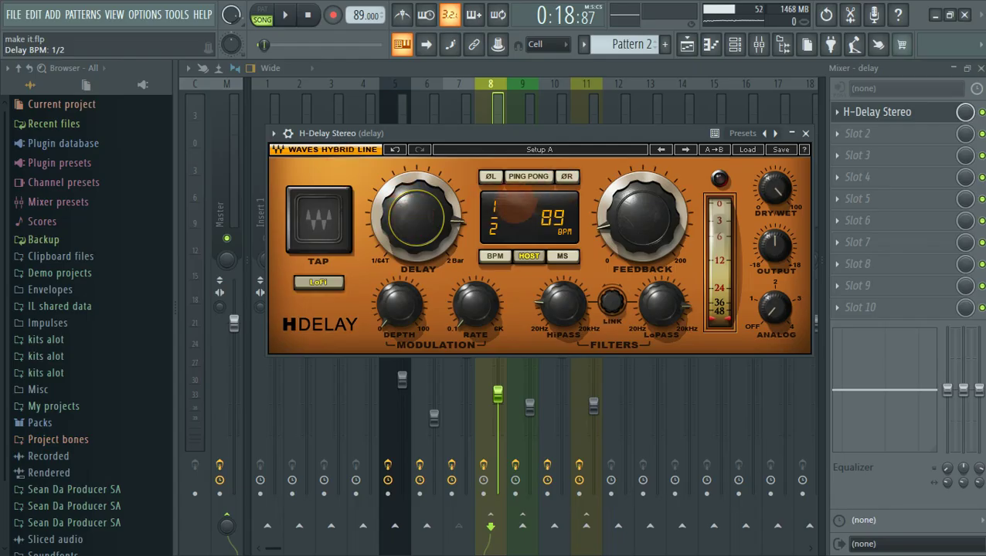
pyautogui.moveTo(539, 133); pyautogui.dragTo(550, 117)
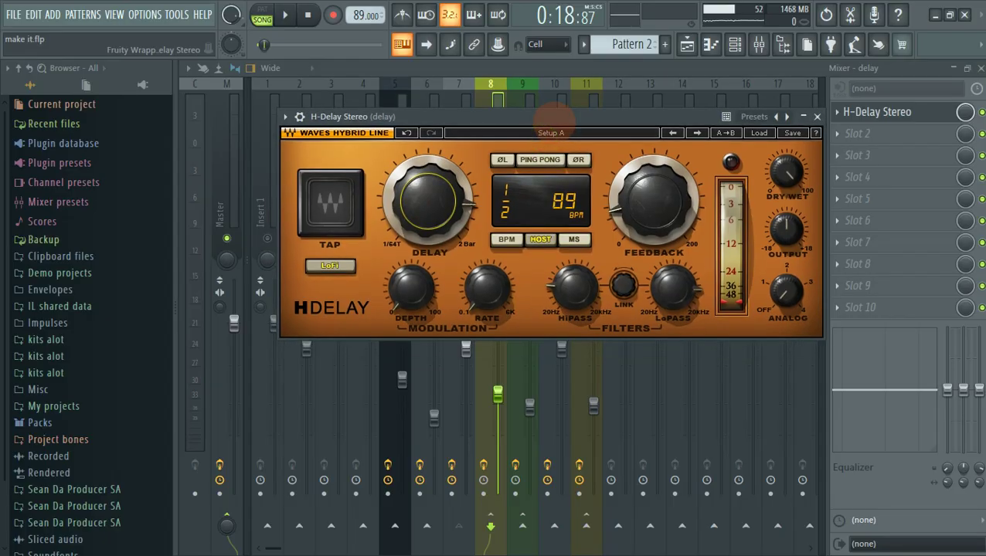
# Play the vocal while checking the delay track's level in the mixer and the reopened H-Delay Stereo, and stop playback
pyautogui.press('space')
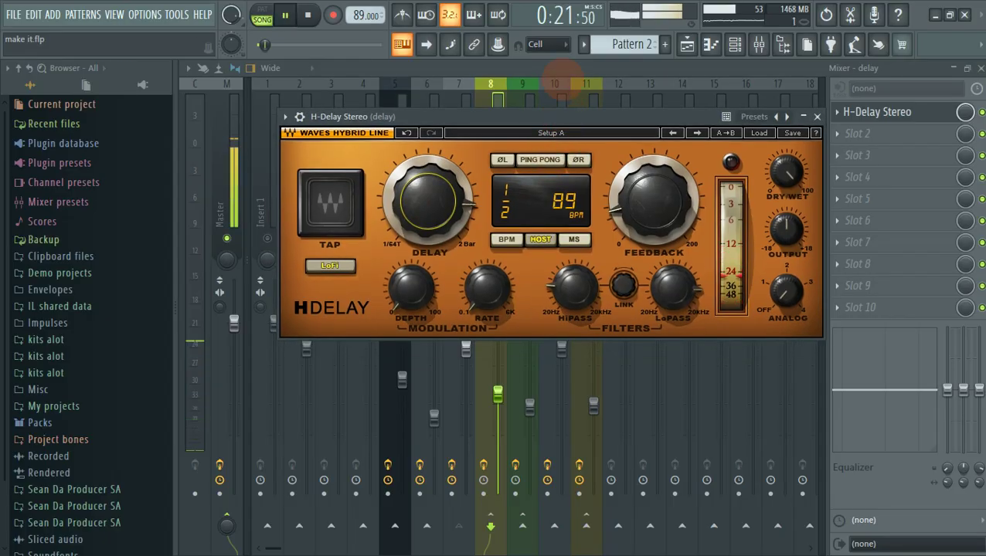
pyautogui.click(562, 71)
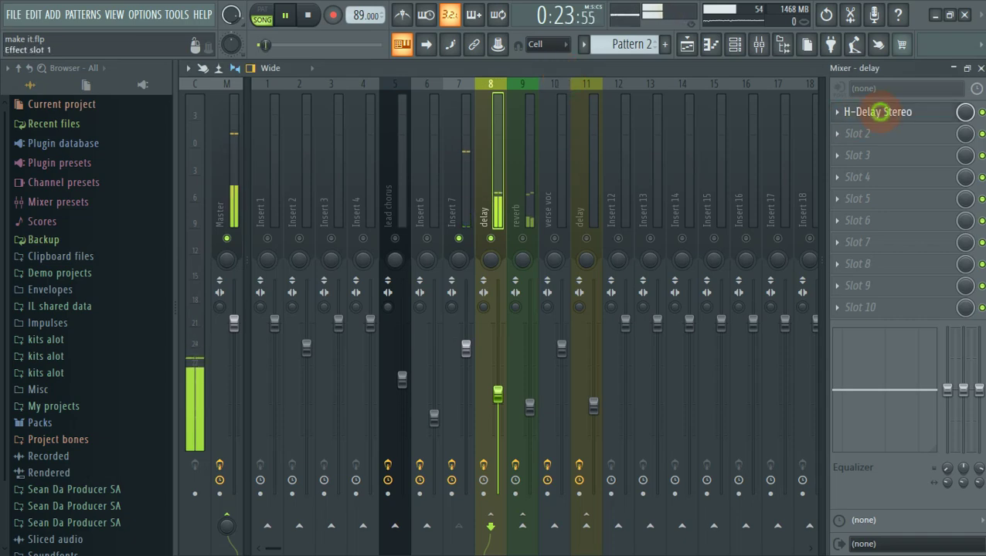
pyautogui.click(880, 112)
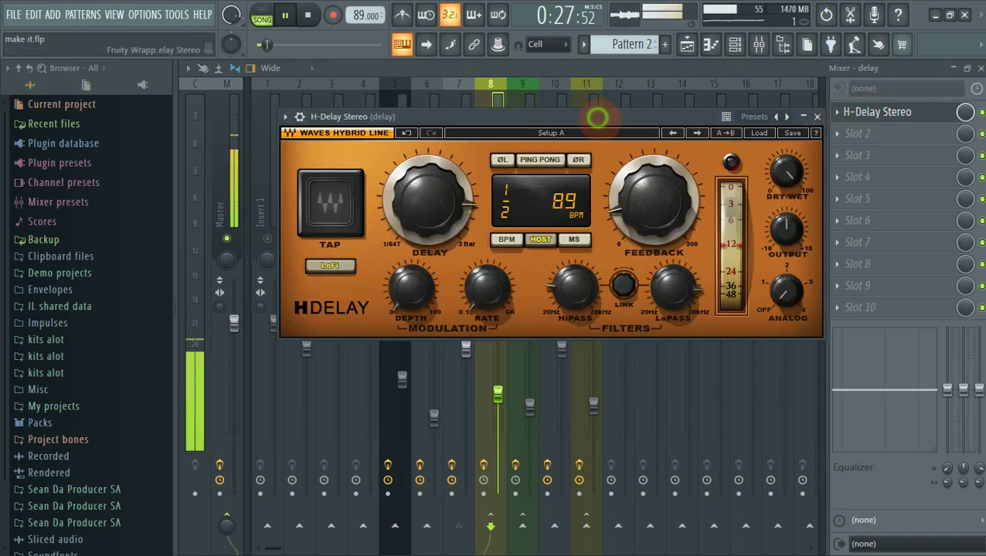
pyautogui.moveTo(595, 114); pyautogui.dragTo(597, 117)
pyautogui.press('space')
# Audition H-Delay with LoFi turned off, turn LoFi back on during playback and stop
pyautogui.click(333, 268)
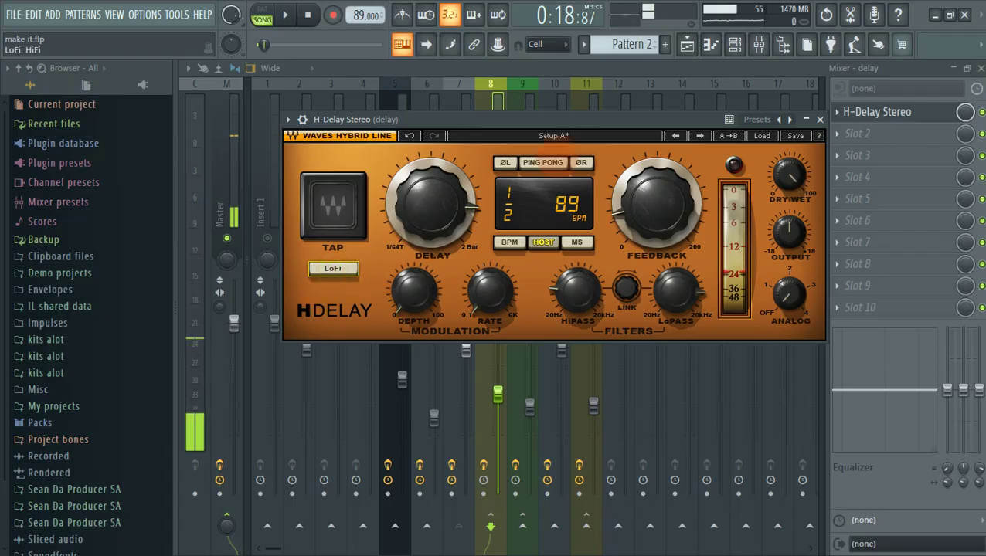
pyautogui.moveTo(535, 120); pyautogui.dragTo(536, 108)
pyautogui.press('space')
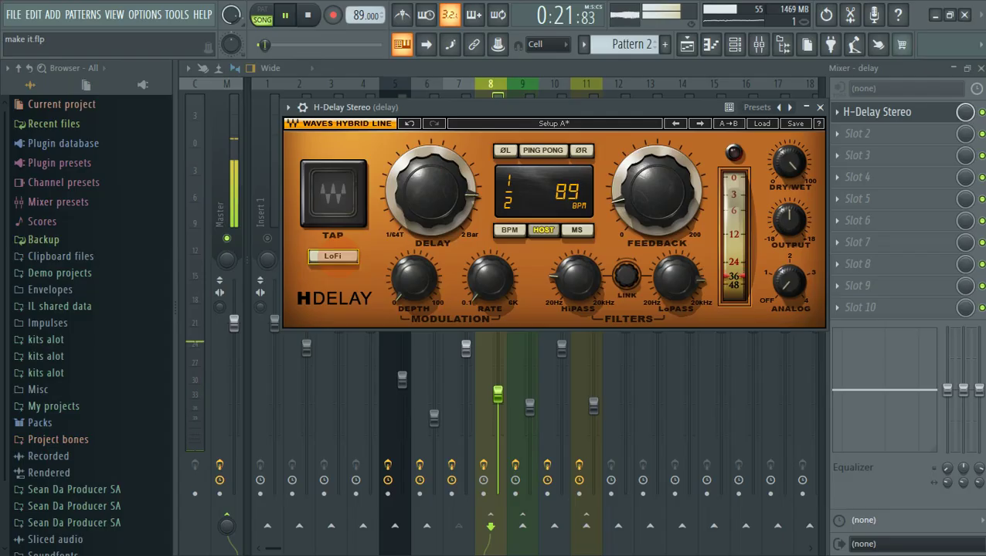
pyautogui.click(333, 256)
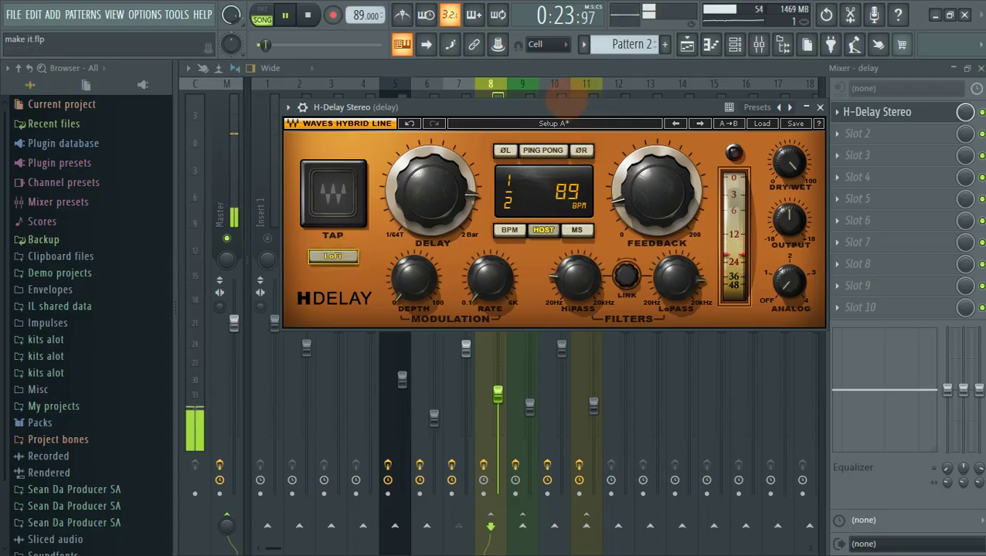
pyautogui.moveTo(561, 107); pyautogui.dragTo(563, 97)
pyautogui.press('space')
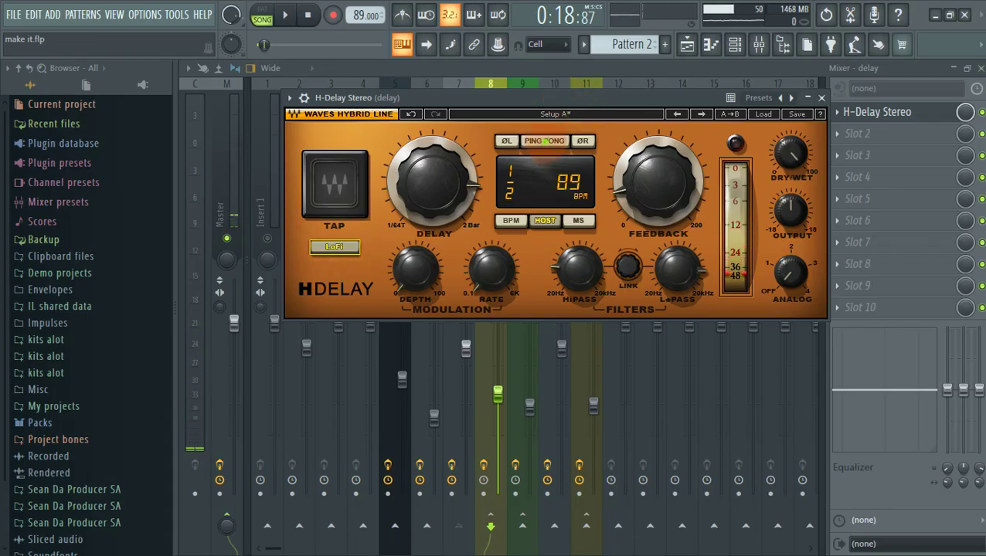
# Audition H-Delay with Ping Pong enabled, turn Ping Pong off again and close the plugin
pyautogui.click(544, 141)
pyautogui.moveTo(579, 98)
pyautogui.mouseDown()
pyautogui.moveTo(553, 99)
pyautogui.moveTo(581, 99)
pyautogui.mouseUp()
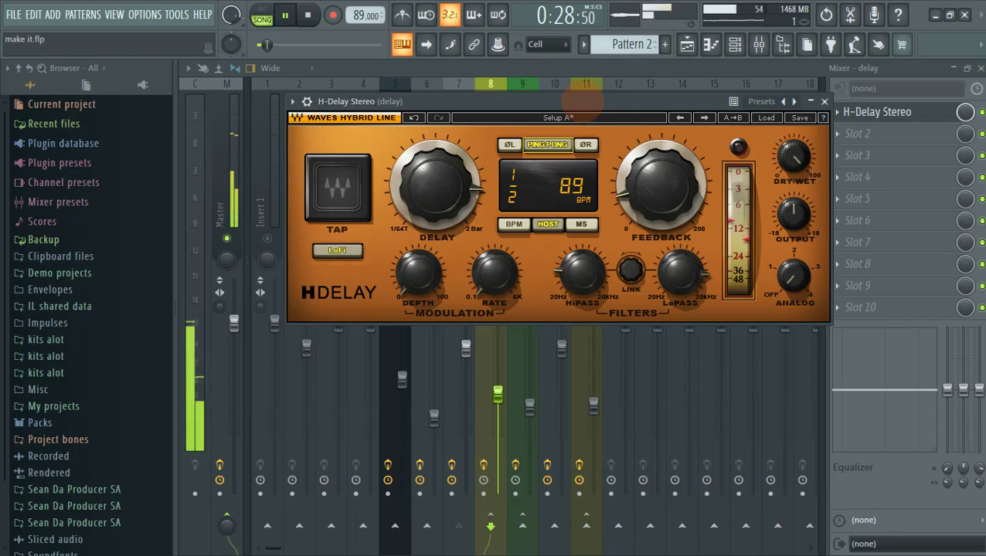
pyautogui.press('space')
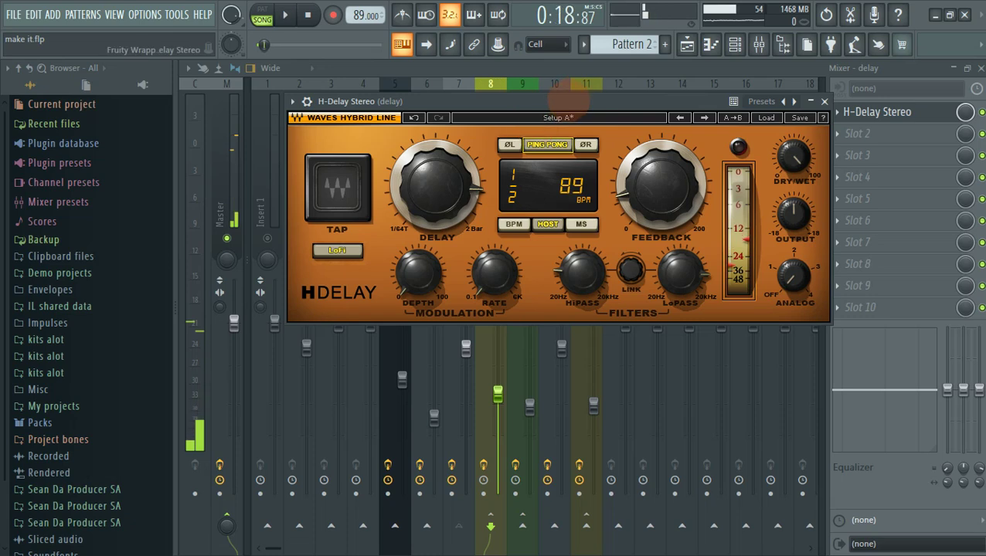
pyautogui.moveTo(583, 97); pyautogui.dragTo(577, 90)
pyautogui.click(550, 139)
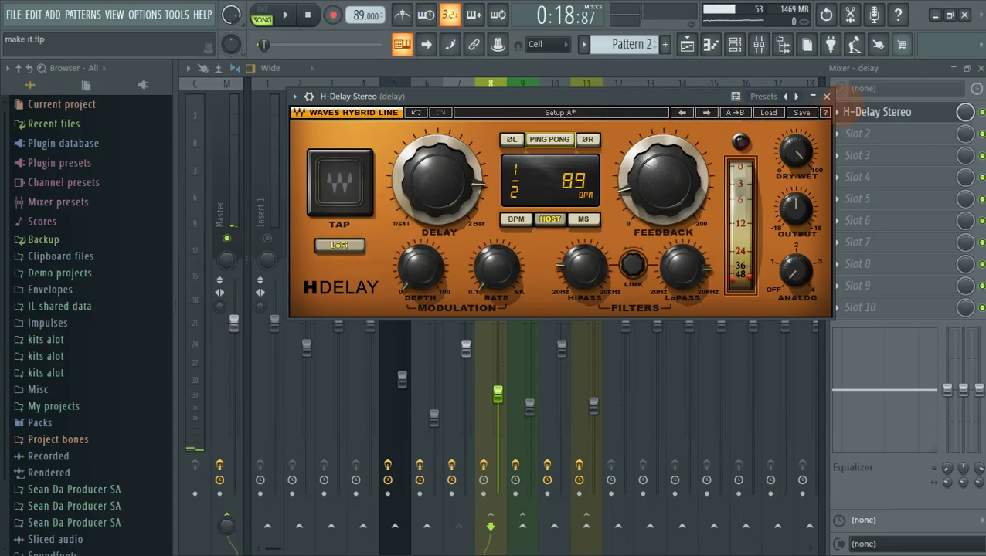
pyautogui.click(827, 95)
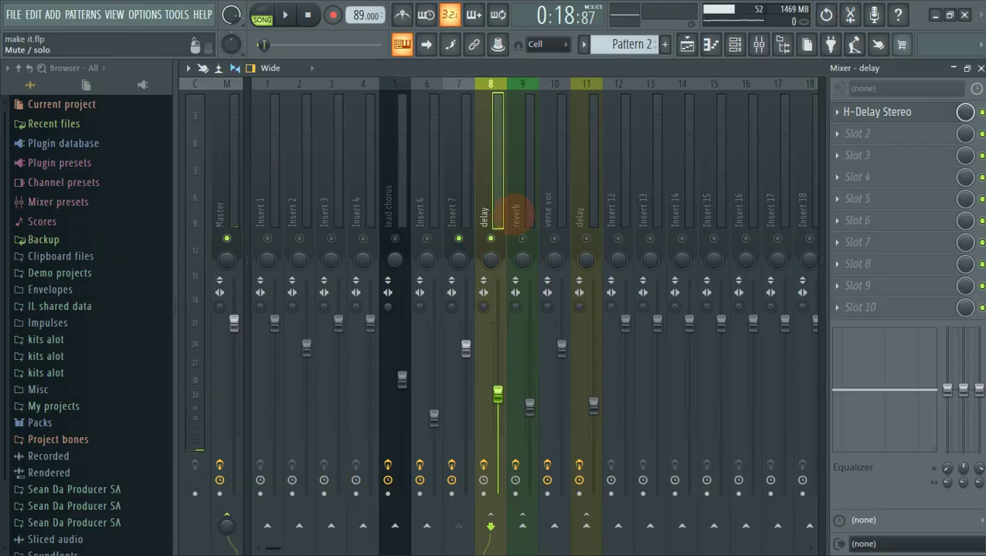
# Unmute Track 1 with the prayer beat in the playlist and return to the mixer
pyautogui.click(685, 44)
pyautogui.click(369, 139)
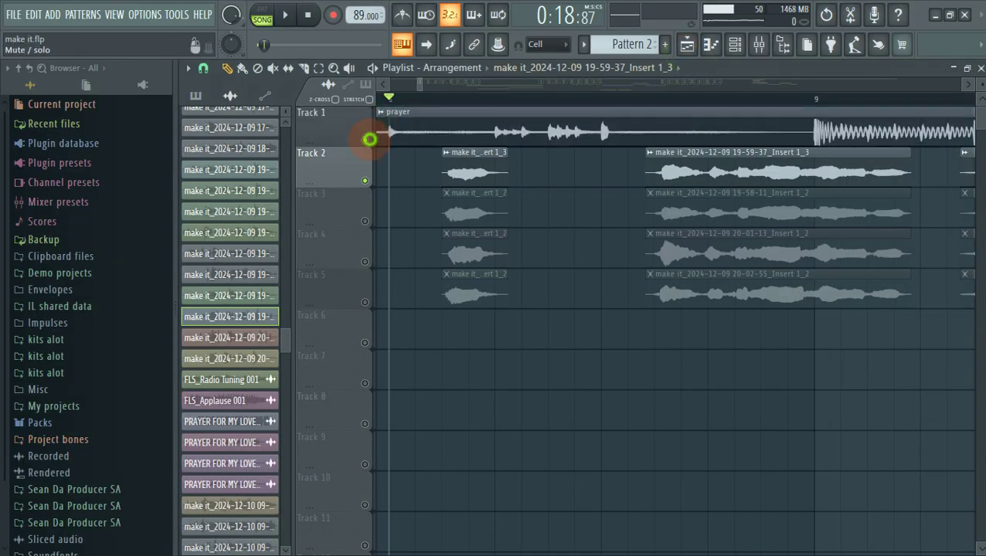
pyautogui.click(756, 45)
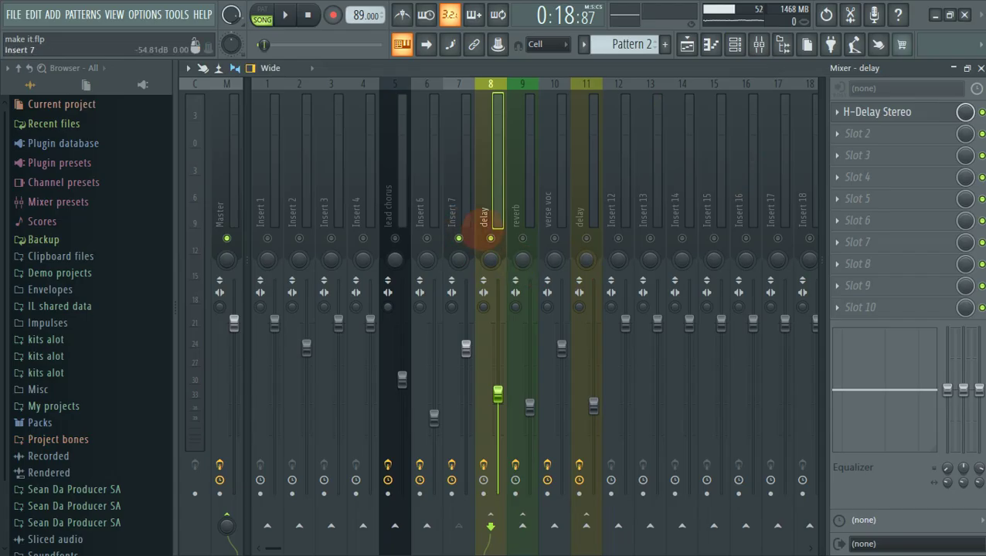
# Check the Insert 7 reverb send and open ValhallaVintageVerb on the reverb track to view its settings
pyautogui.click(463, 218)
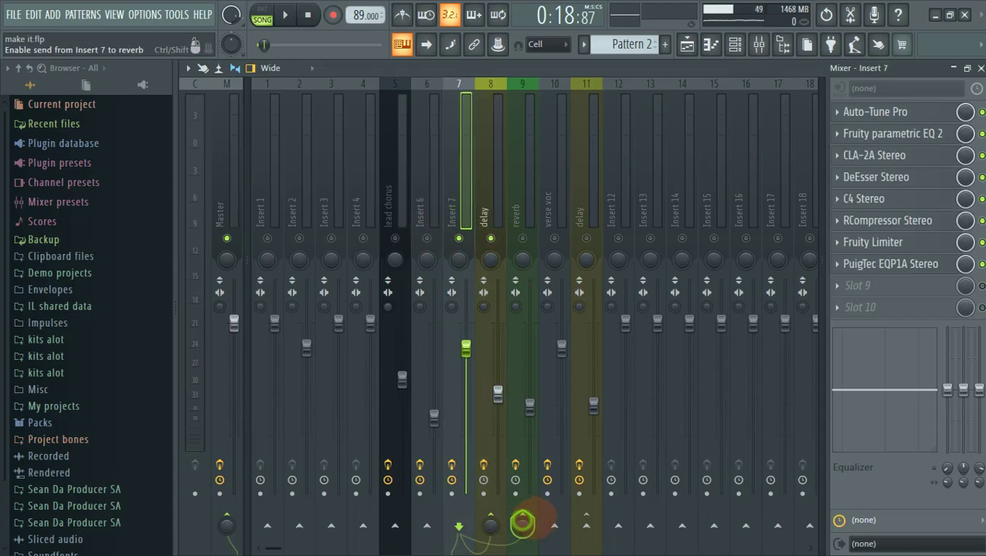
pyautogui.click(531, 209)
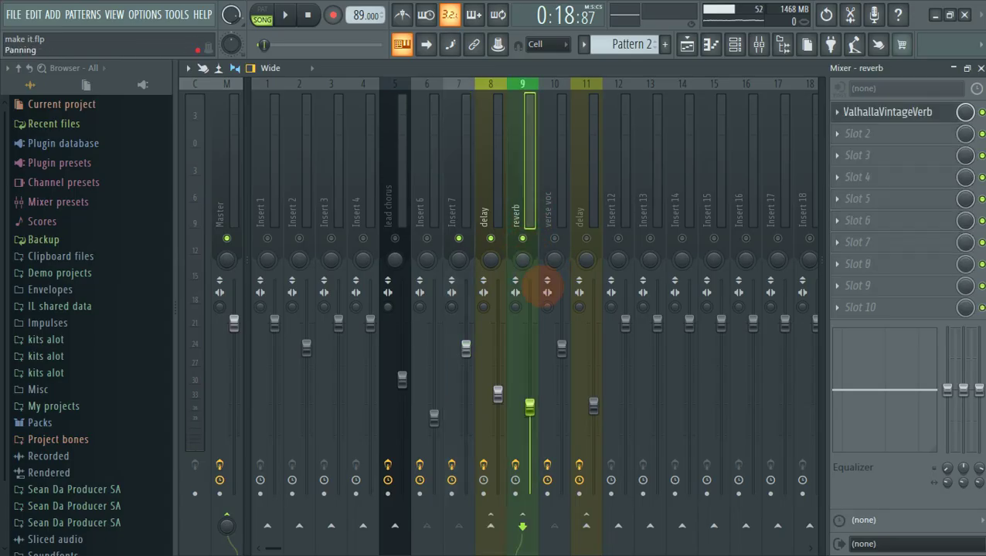
pyautogui.click(905, 113)
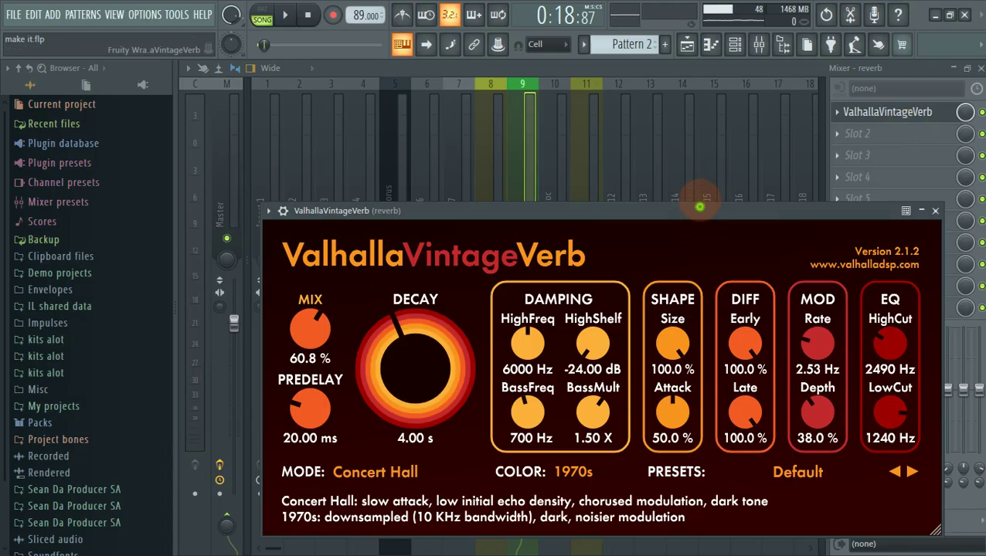
pyautogui.moveTo(700, 210); pyautogui.dragTo(692, 126)
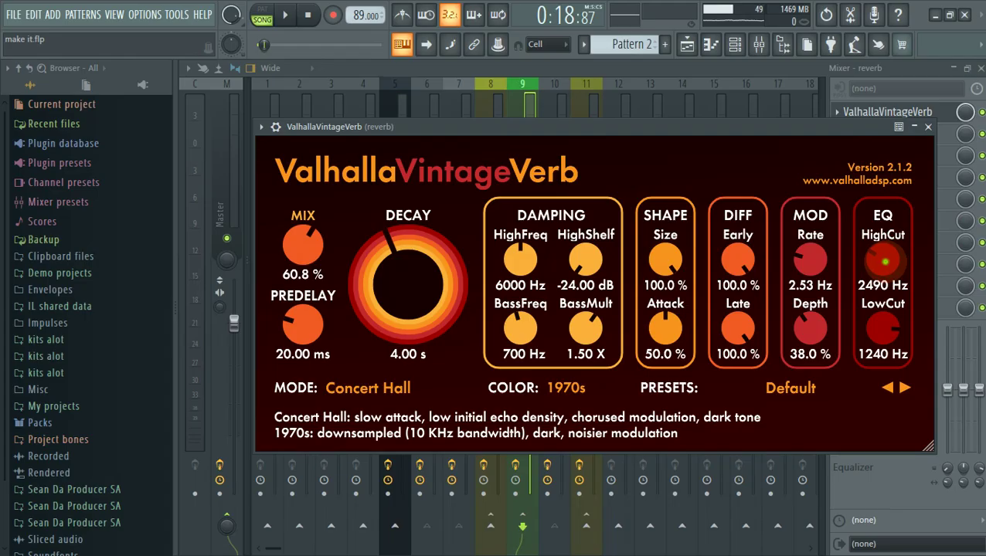
# Set the HighCut of ValhallaVintageVerb on the reverb track to 2610 Hz and close the plugin
pyautogui.moveTo(883, 261); pyautogui.dragTo(883, 258)
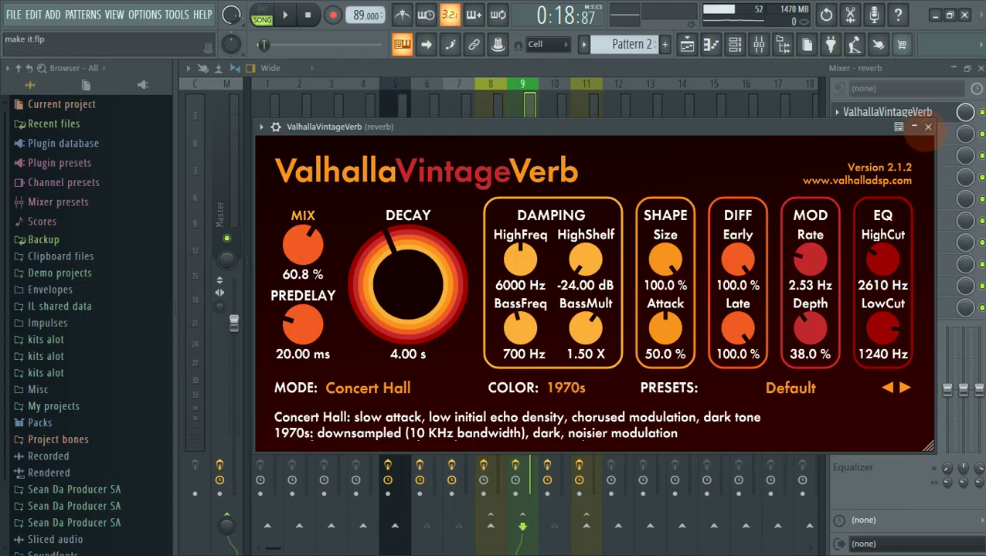
pyautogui.click(927, 129)
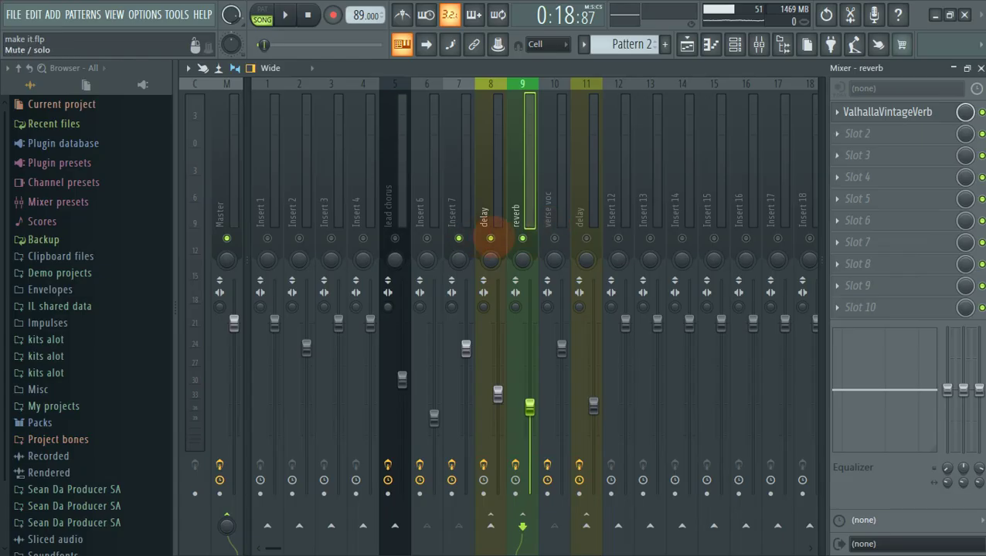
# Unmute Insert 2 in the mixer during playback and audition Track 2 with the beat from about bar 8 of the playlist
pyautogui.press('space')
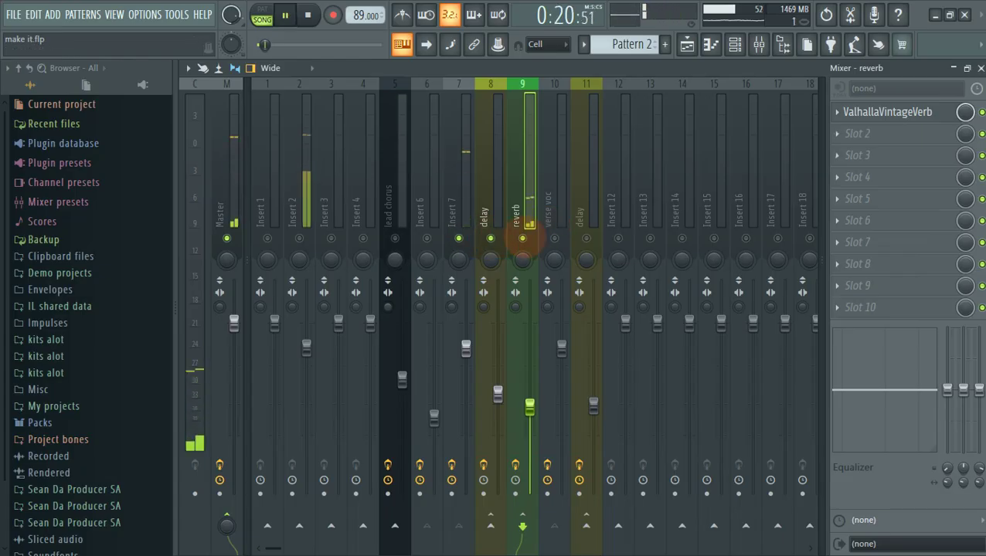
pyautogui.click(299, 238)
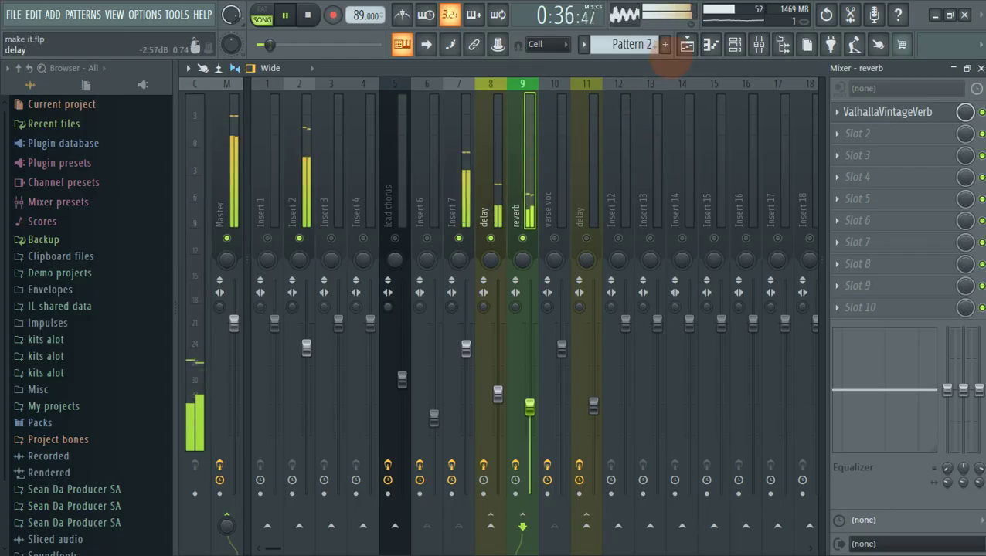
pyautogui.click(686, 44)
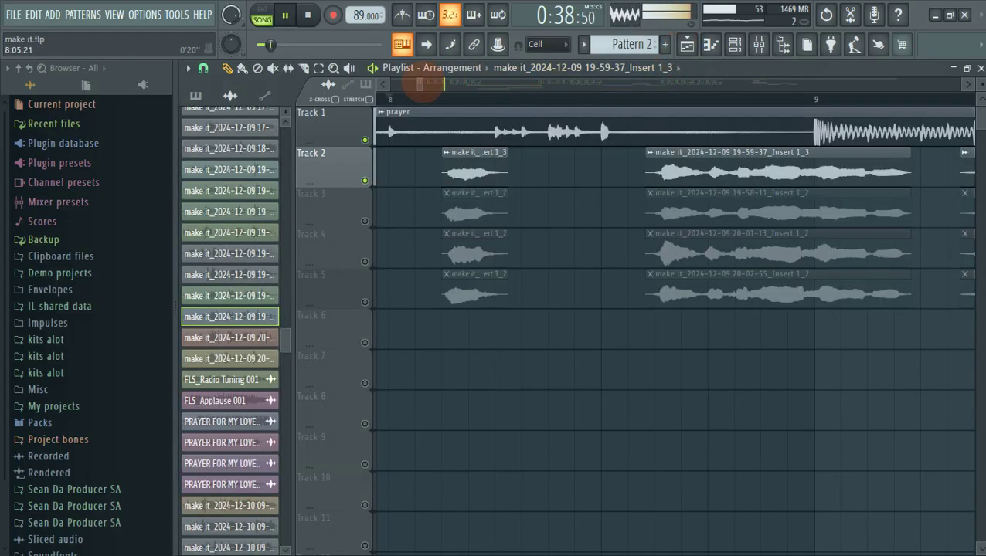
pyautogui.moveTo(418, 83); pyautogui.dragTo(494, 99)
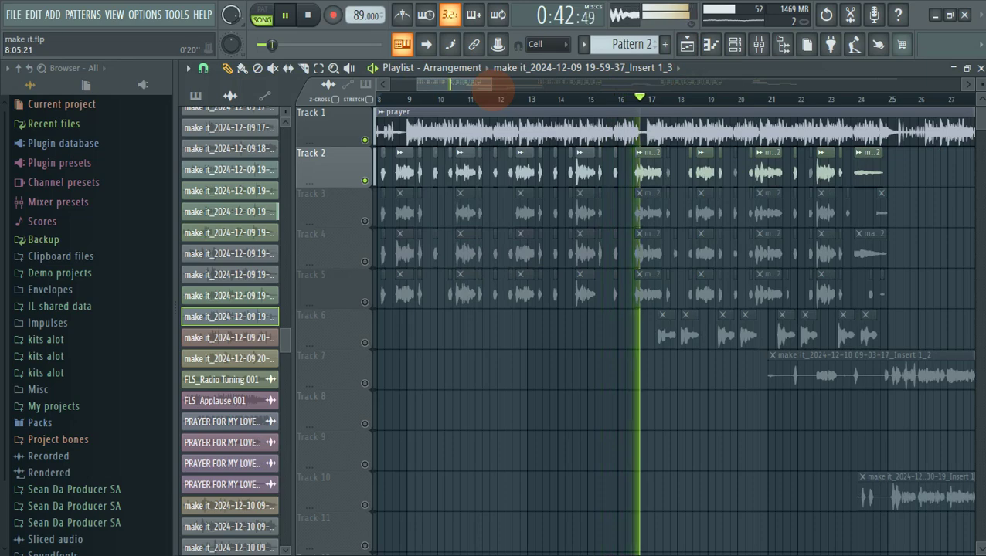
pyautogui.moveTo(474, 86); pyautogui.dragTo(469, 84)
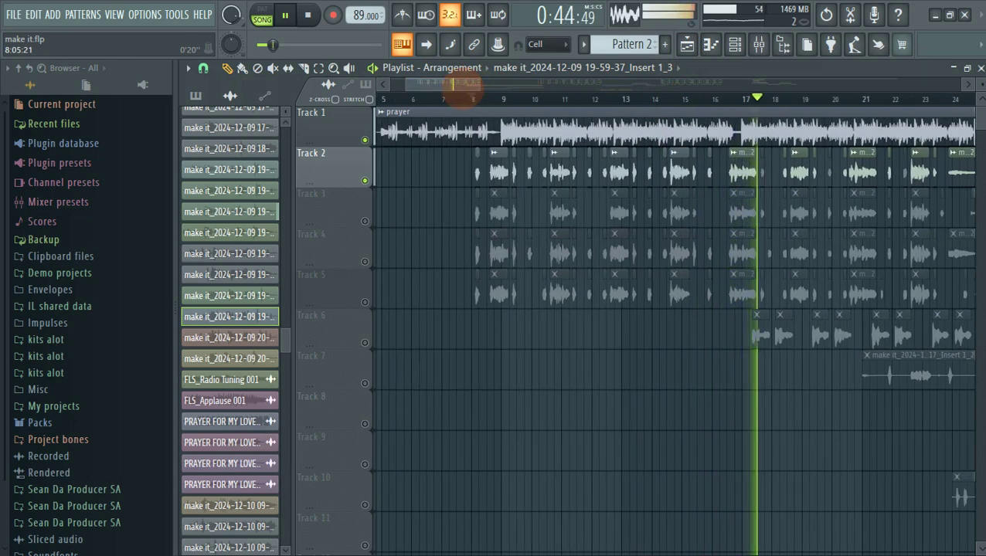
pyautogui.click(471, 96)
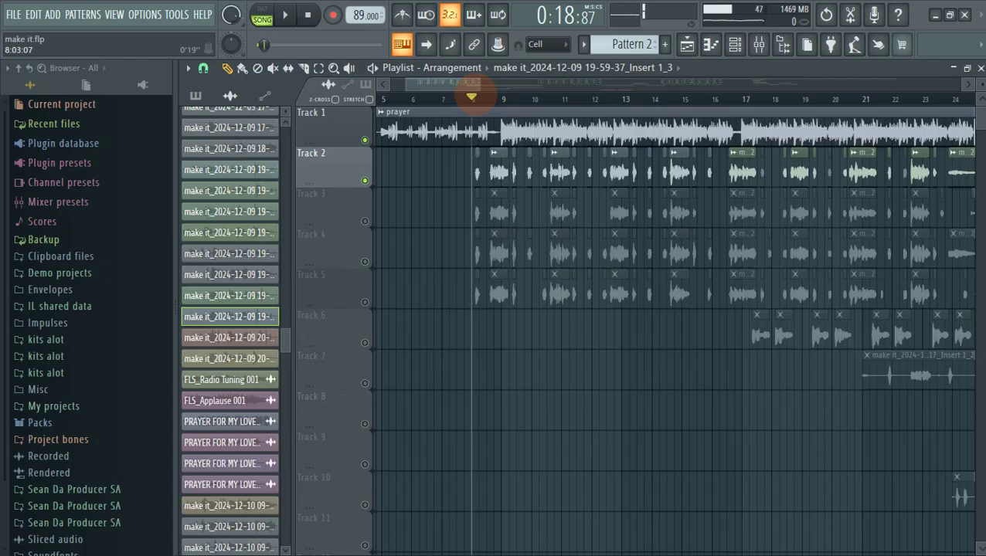
pyautogui.press('space')
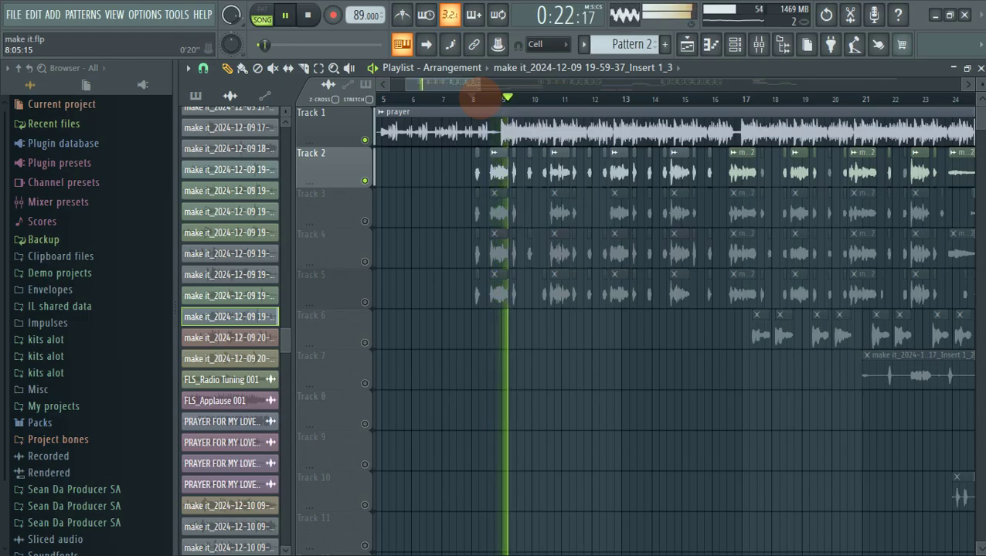
pyautogui.press('space')
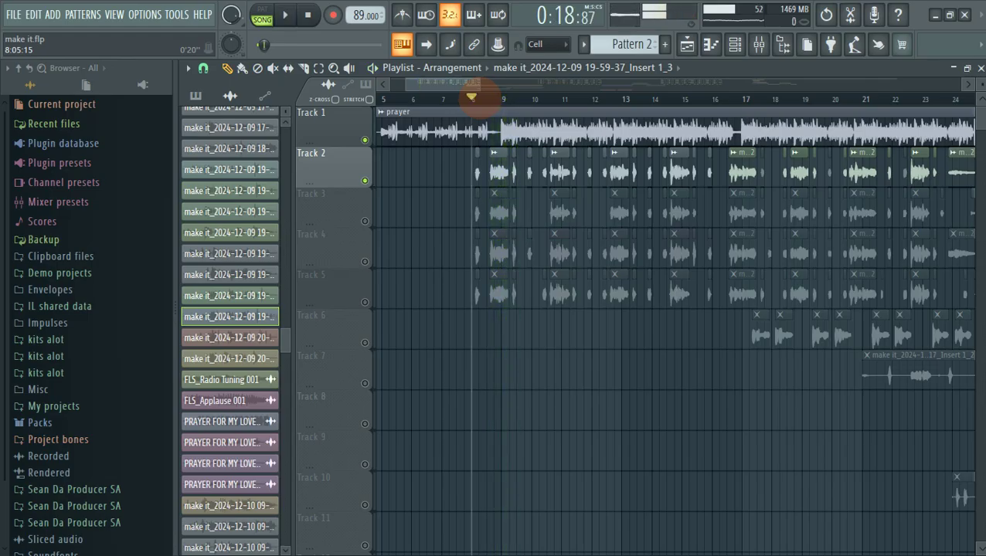
# Unmute Tracks 3, 4 and 5 in the playlist and play the stacked vocals with the beat
pyautogui.click(364, 261)
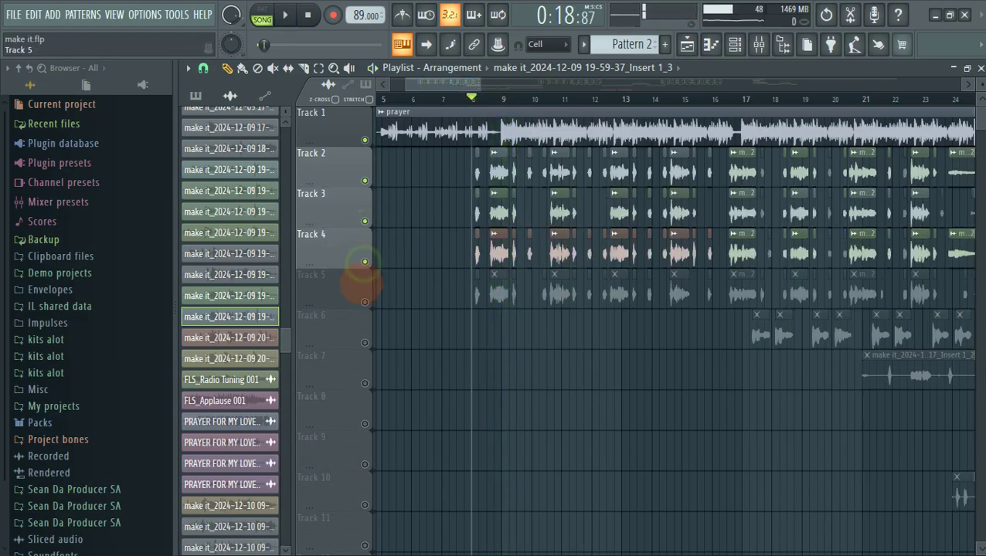
pyautogui.click(365, 301)
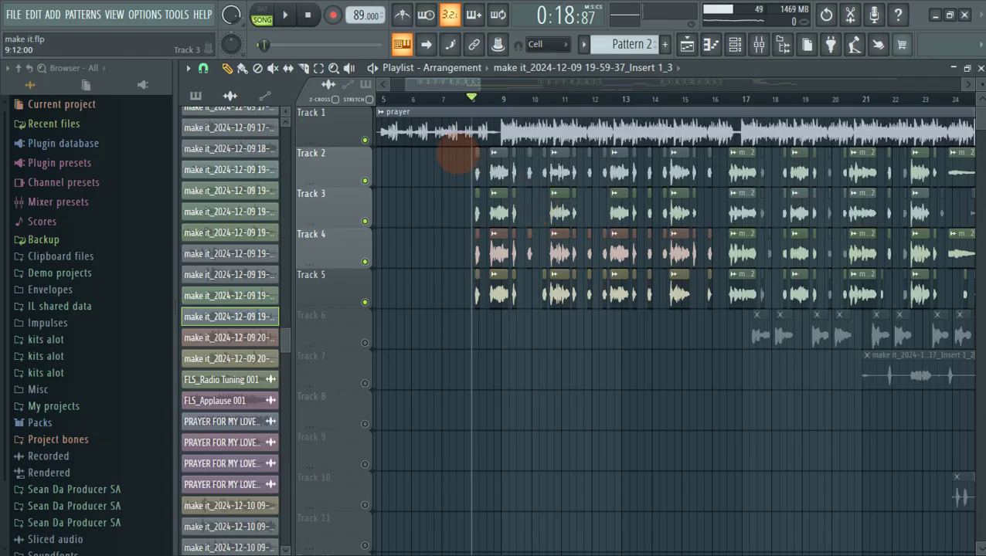
pyautogui.moveTo(473, 85); pyautogui.dragTo(480, 85)
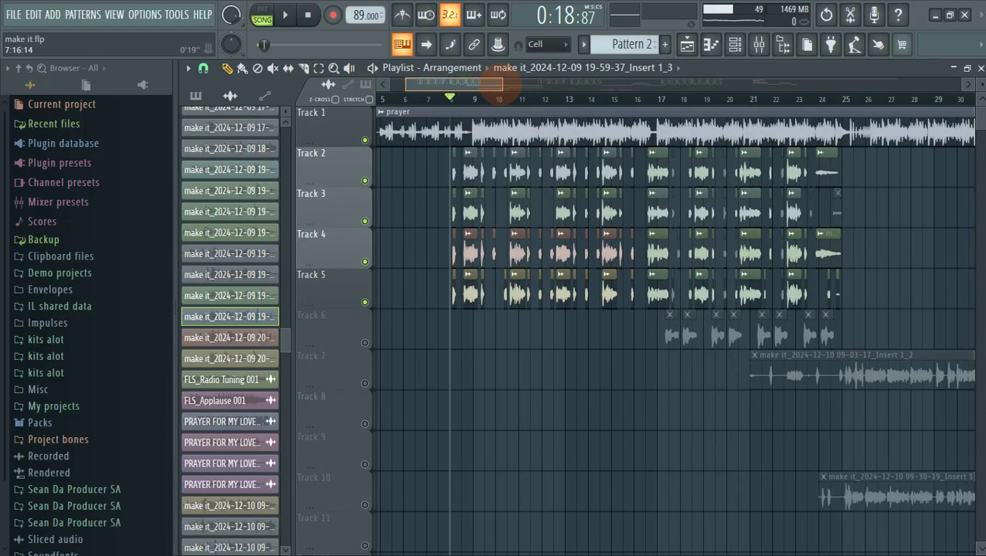
pyautogui.press('space')
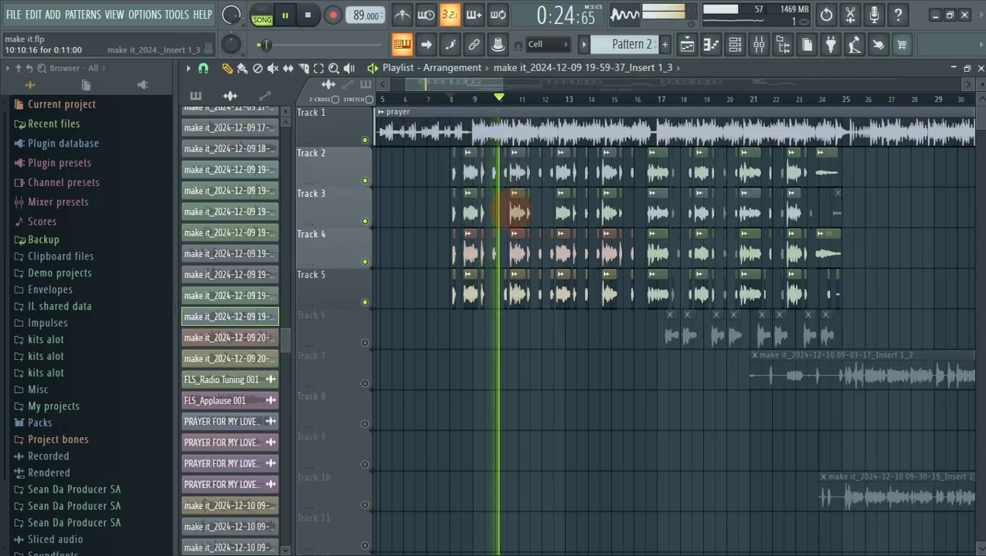
# Unmute Track 6 during playback and follow the arrangement through to its clips after bar 17
pyautogui.click(365, 342)
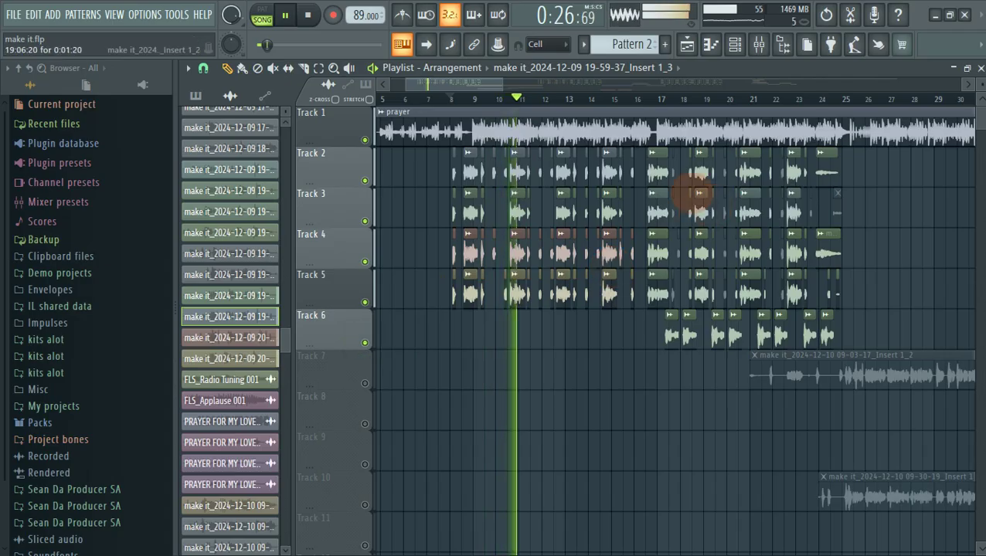
pyautogui.moveTo(500, 87); pyautogui.dragTo(481, 86)
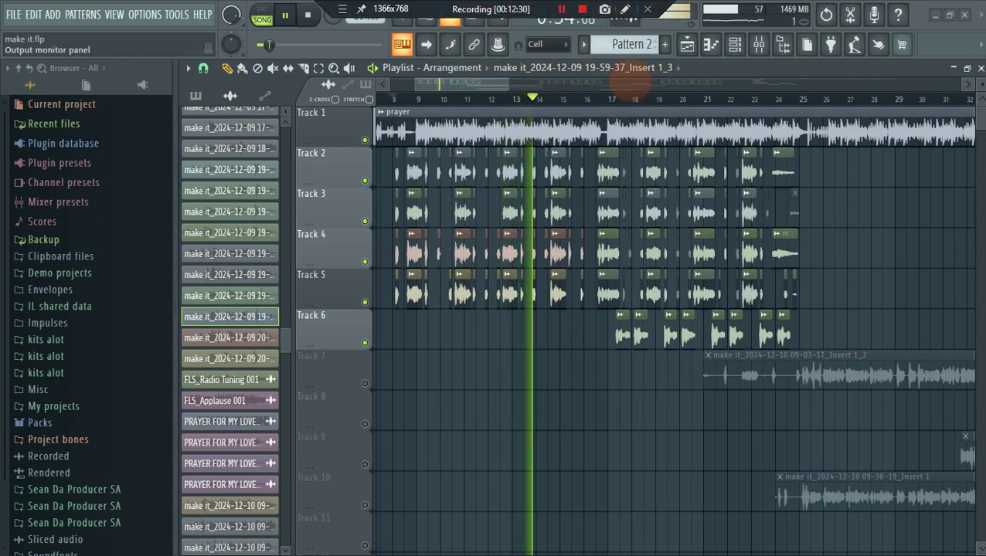
pyautogui.moveTo(497, 83); pyautogui.dragTo(514, 85)
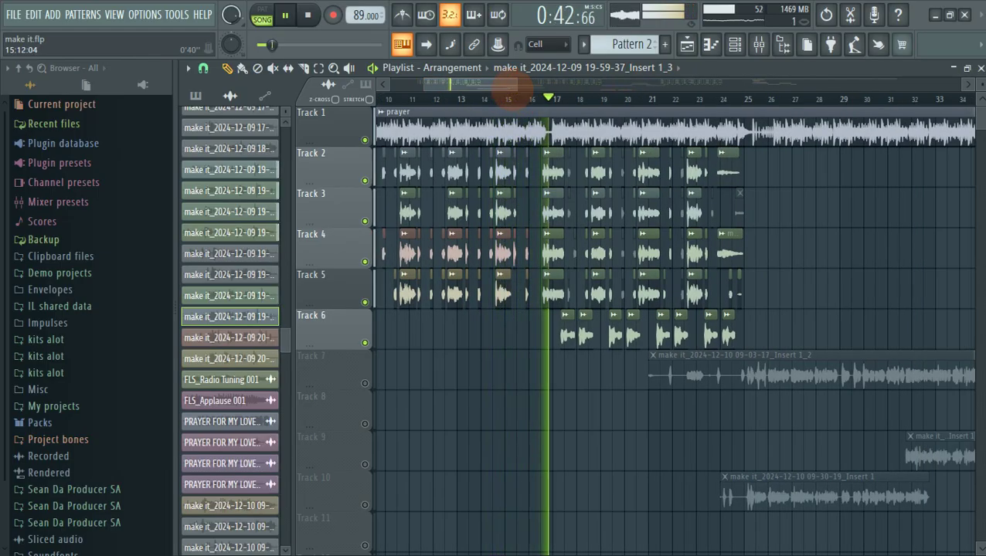
pyautogui.scroll(-1, 512, 92)
pyautogui.scroll(-1, 512, 93)
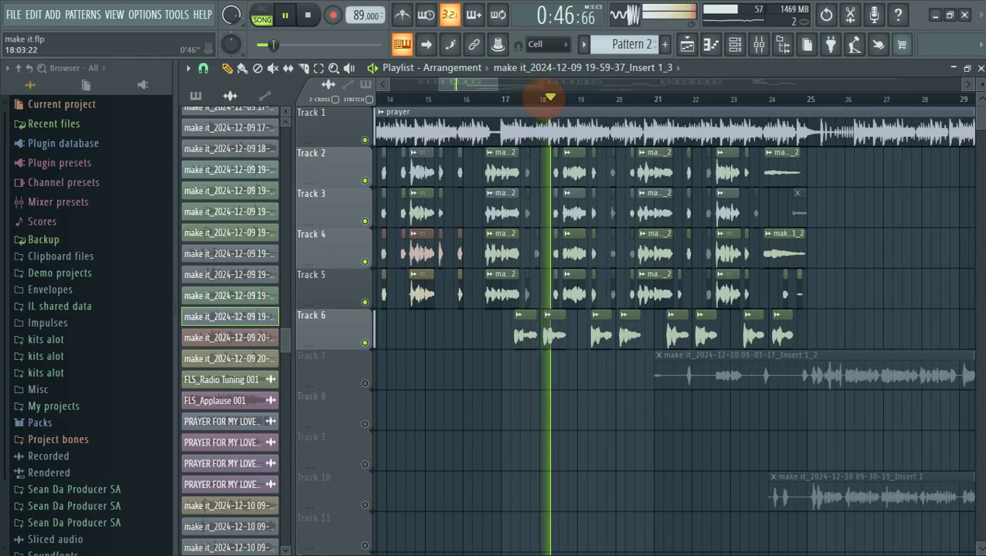
pyautogui.scroll(3, 540, 99)
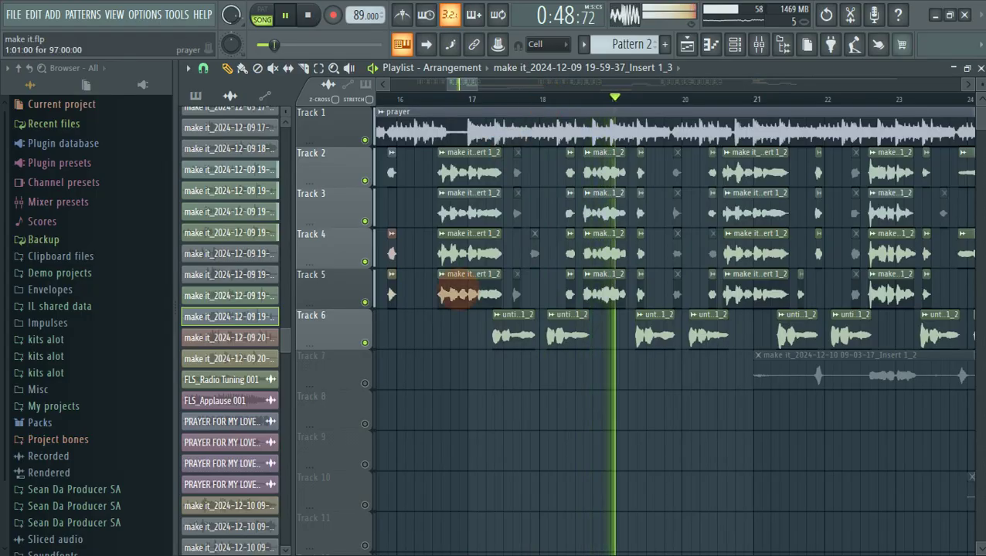
# Solo Track 6 in the playlist, stop playback and turn all mixer tracks back on
pyautogui.rightClick(364, 342)
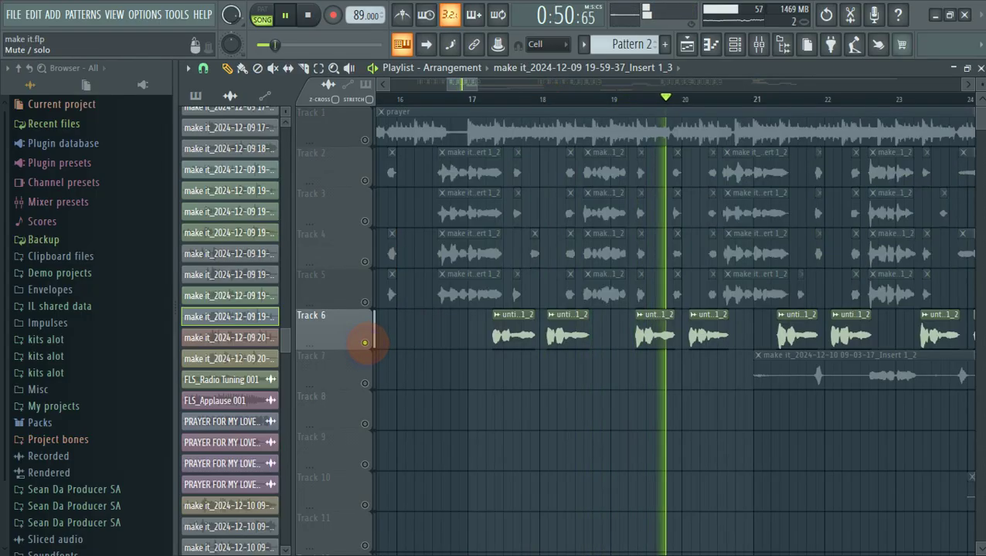
pyautogui.press('space')
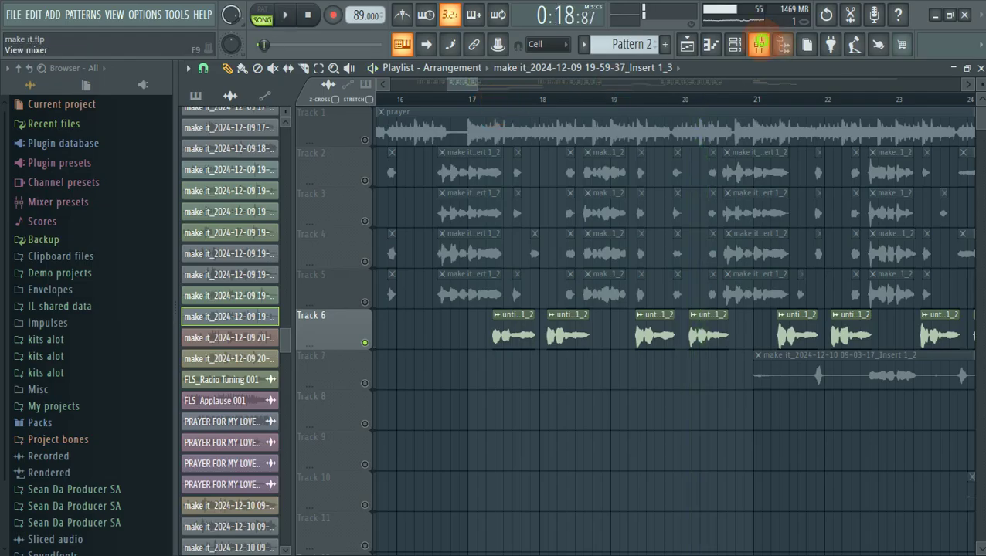
pyautogui.click(759, 44)
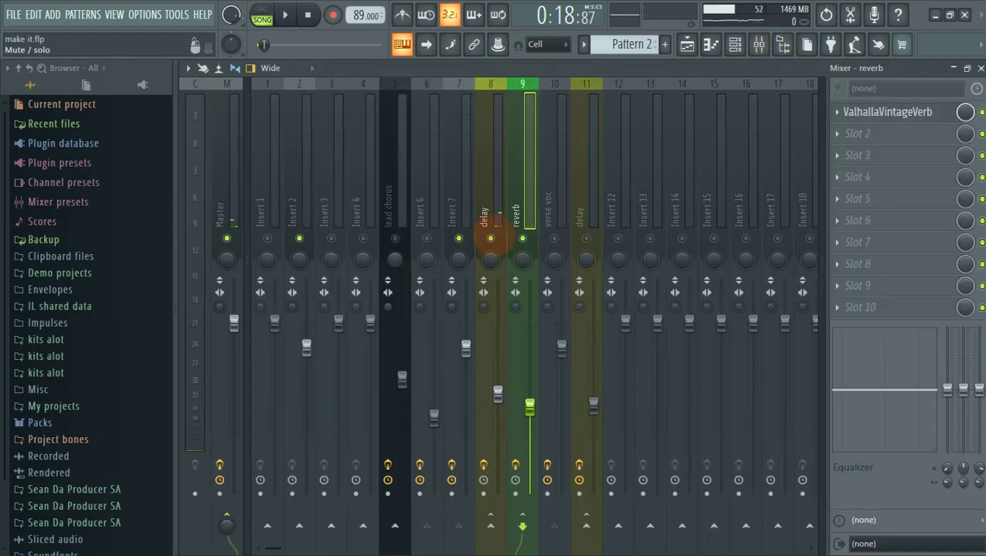
pyautogui.rightClick(490, 237)
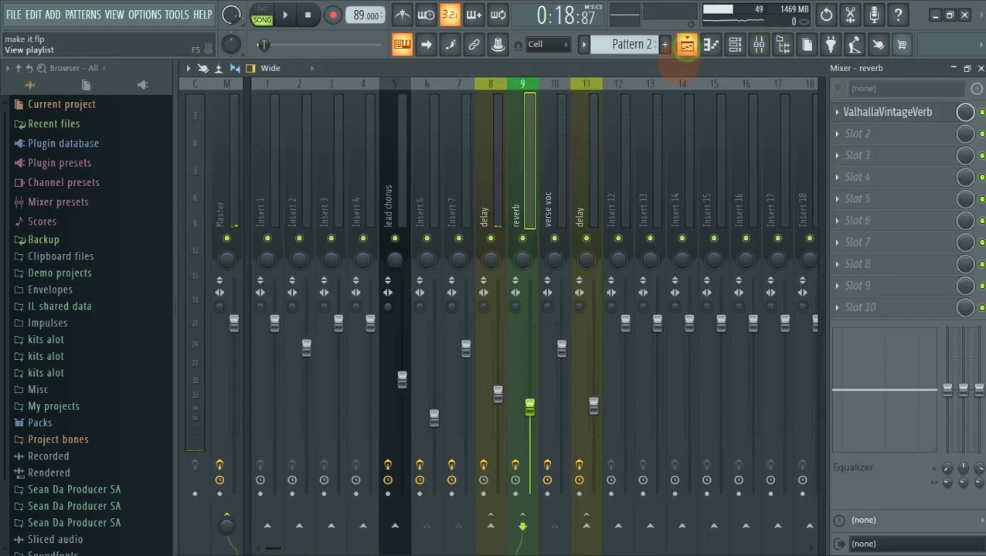
# Audition the Track 6 clips from just after bar 17 and select Insert 6 in the mixer
pyautogui.click(687, 44)
pyautogui.click(487, 97)
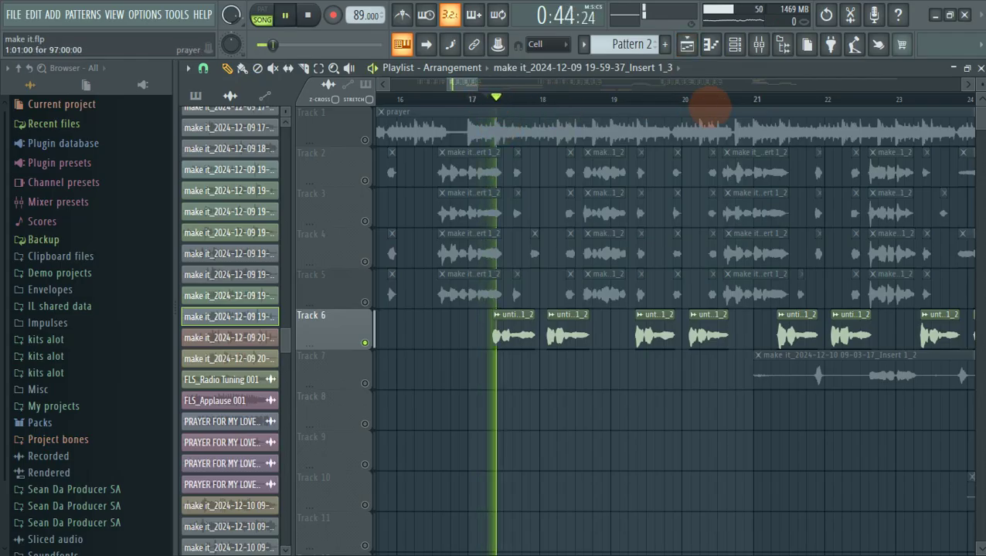
pyautogui.click(759, 44)
pyautogui.click(434, 219)
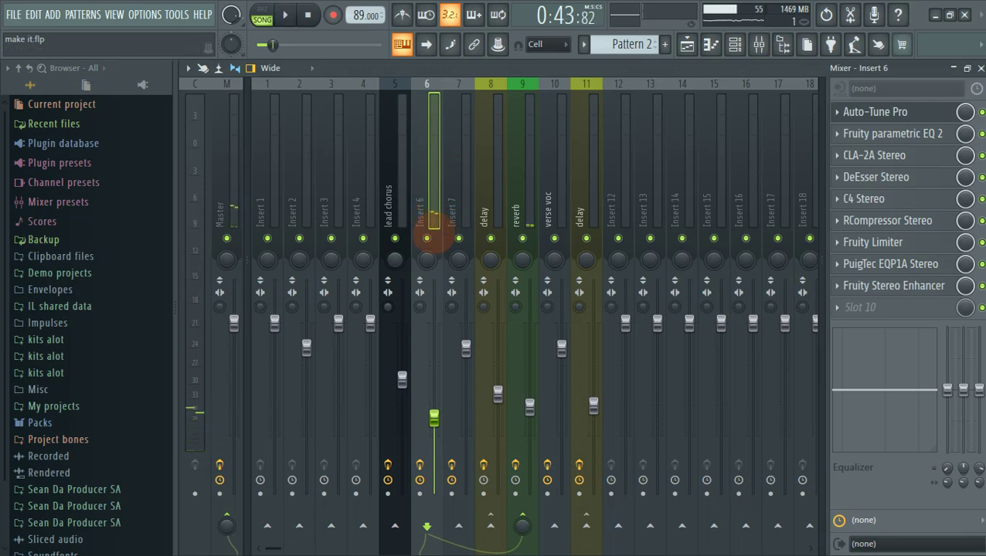
# Raise the volume of Insert 6 during playback by resetting its fader to the default level
pyautogui.click(687, 44)
pyautogui.click(686, 45)
pyautogui.click(418, 447)
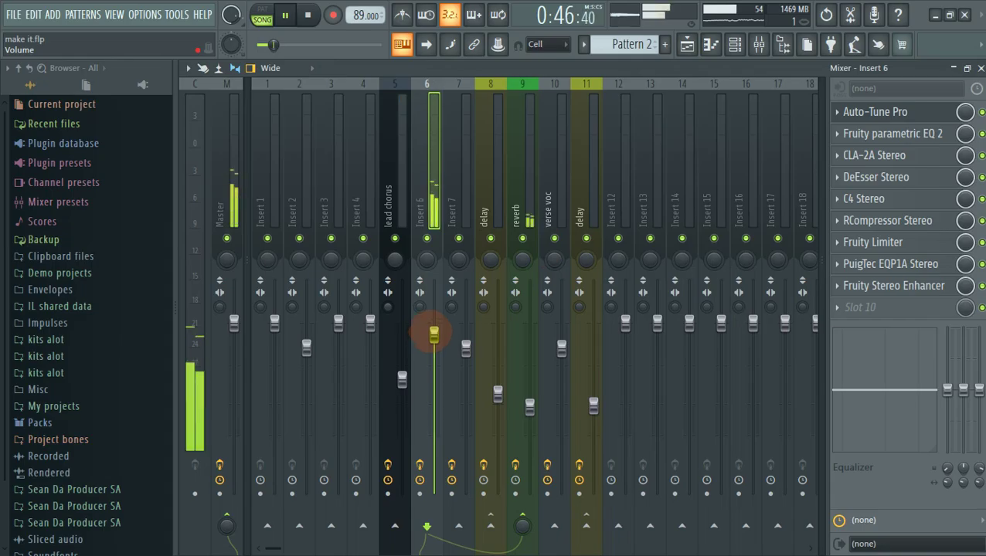
pyautogui.rightClick(433, 334)
pyautogui.click(455, 340)
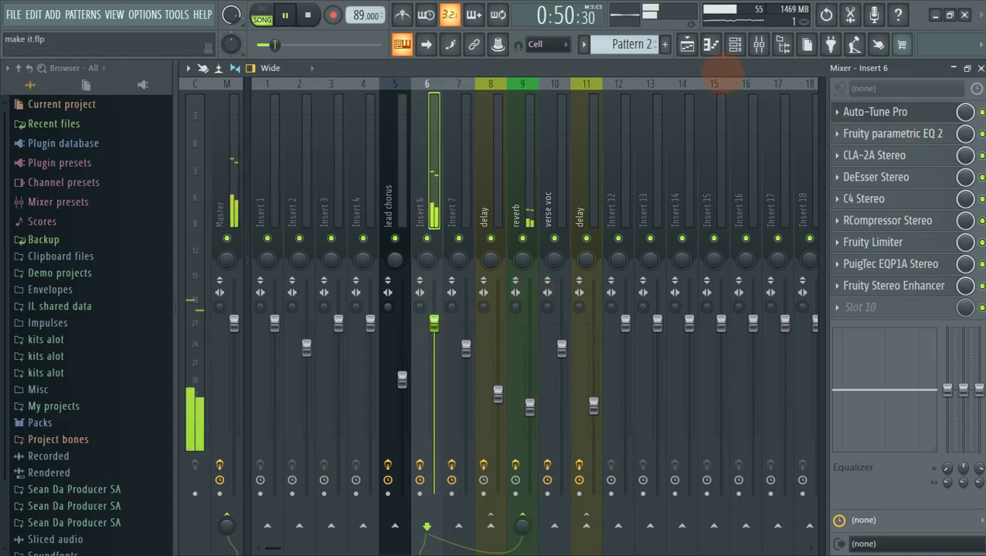
# Unmute Track 2 in the playlist, audition it together with Track 6 and stop playback
pyautogui.click(687, 44)
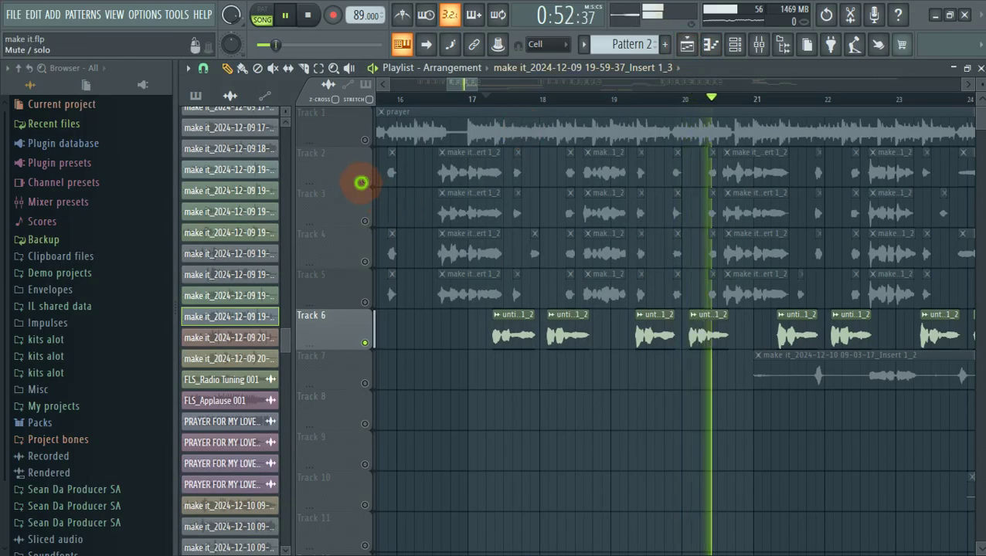
pyautogui.click(364, 180)
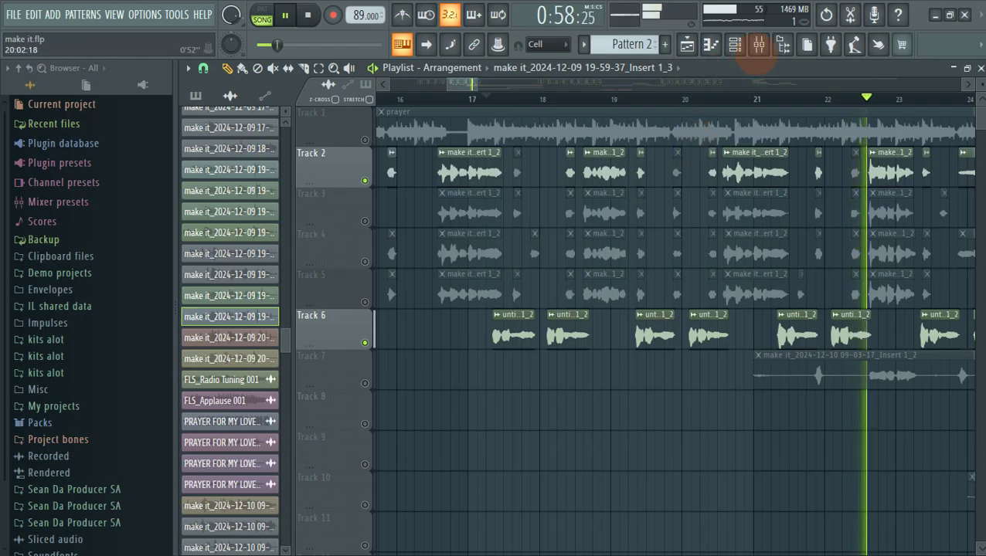
pyautogui.press('space')
# Compare the effect chains of Insert 7 and Insert 6 in the mixer
pyautogui.click(759, 44)
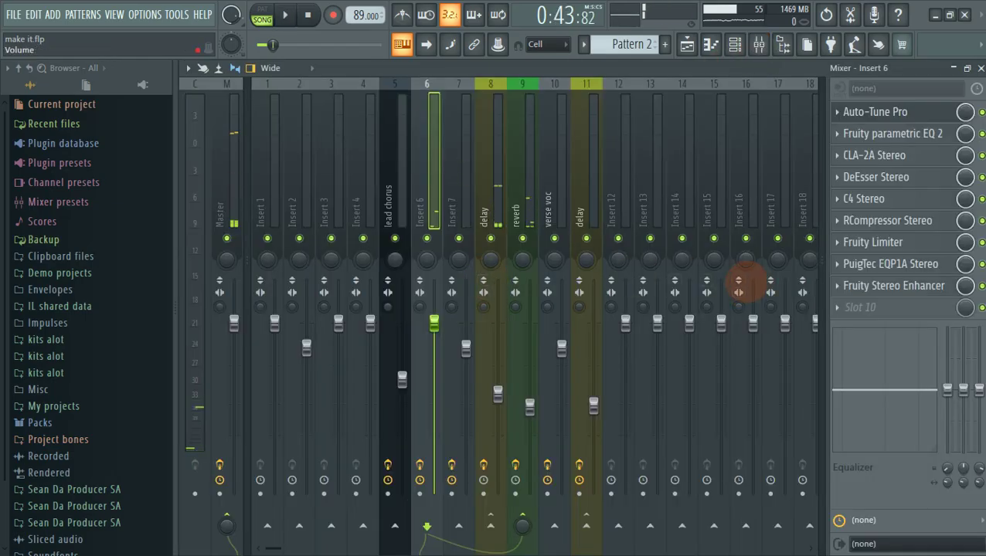
pyautogui.click(463, 199)
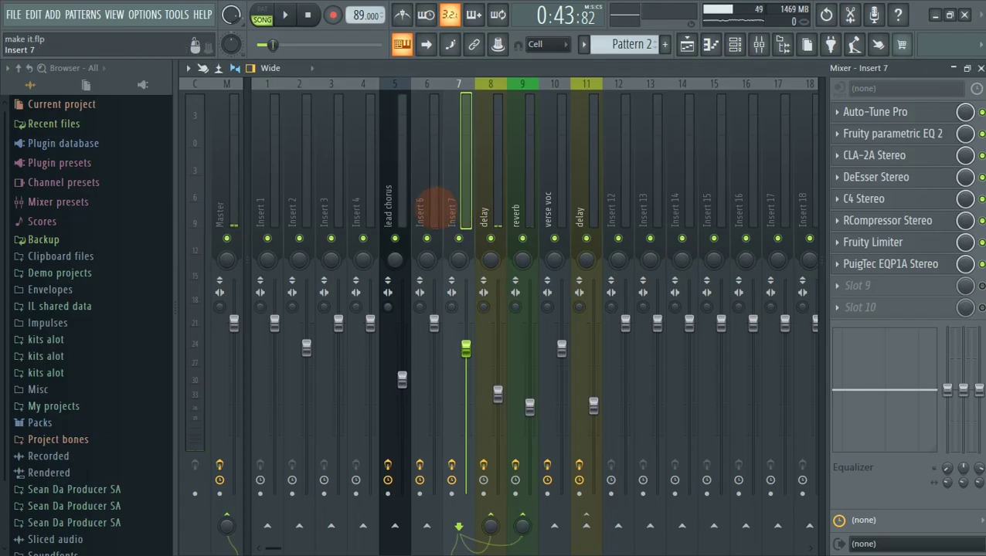
pyautogui.click(435, 207)
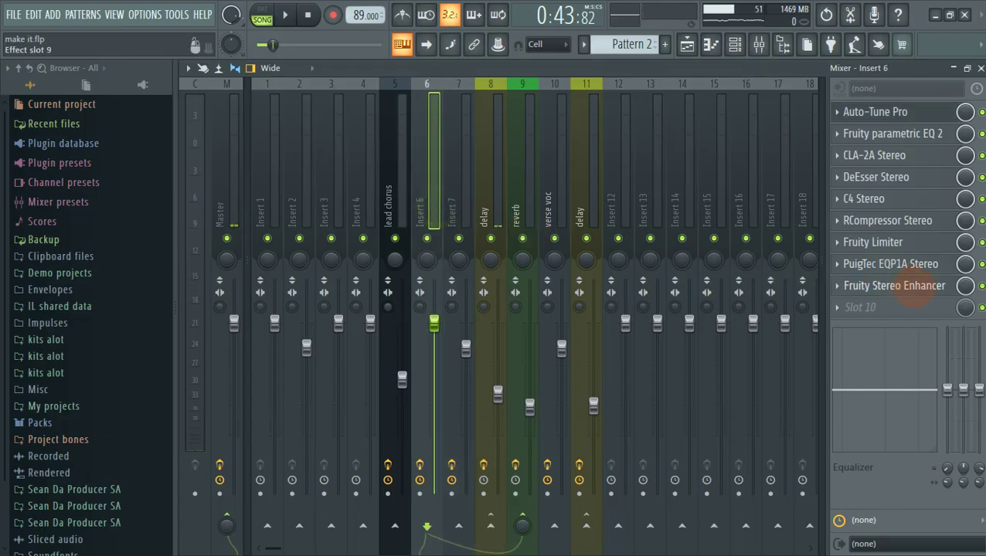
# Load the For strings preset in Fruity Stereo Enhancer on Insert 6, audition it, close the plugin and stop playback
pyautogui.click(922, 286)
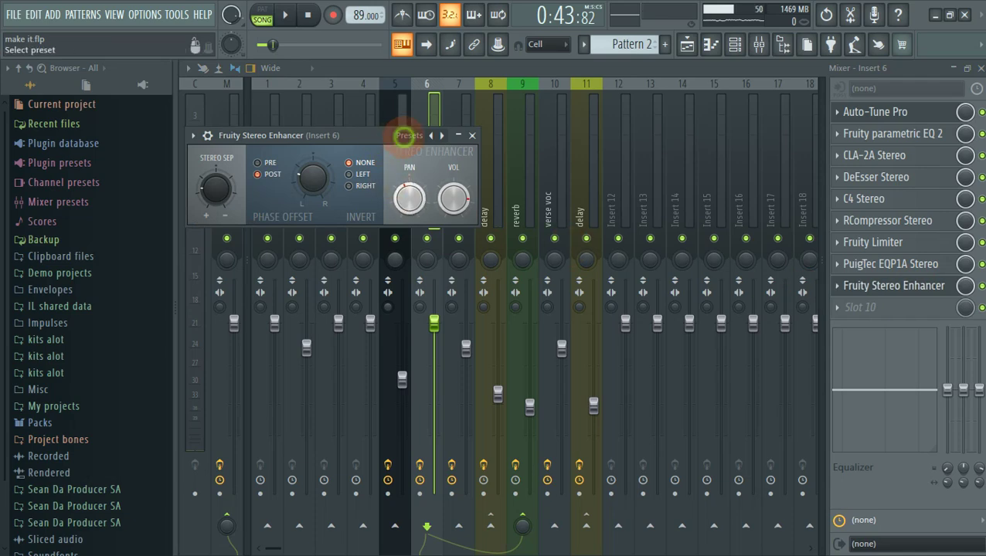
pyautogui.click(404, 137)
pyautogui.click(432, 158)
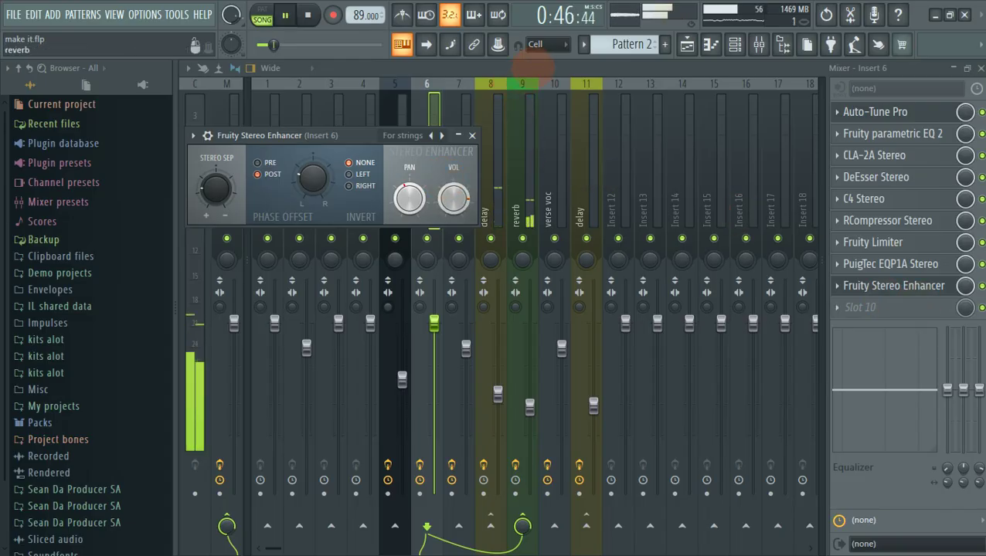
pyautogui.press('Escape')
pyautogui.press('space')
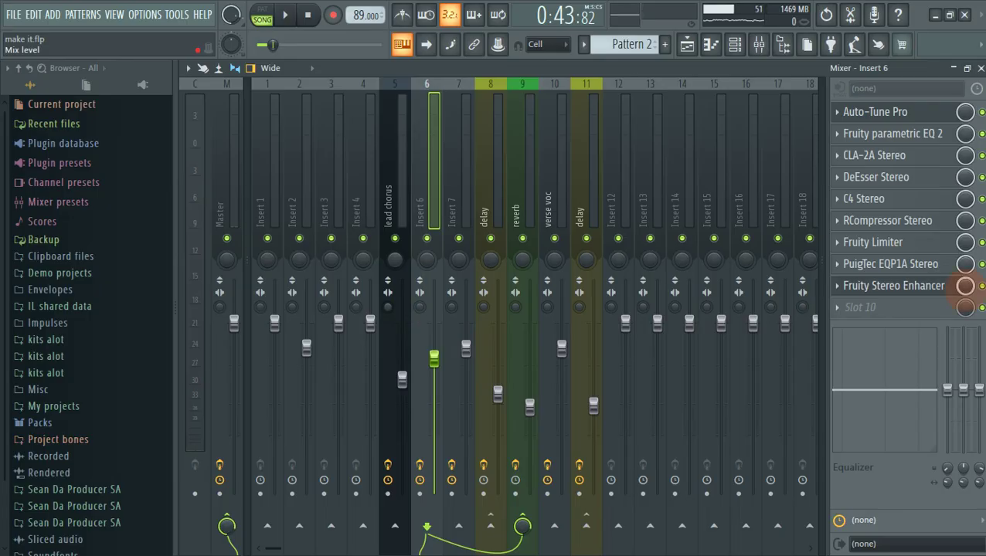
# Reduce the mix level of Fruity Stereo Enhancer on Insert 6 and start playback to audition it
pyautogui.click(925, 293)
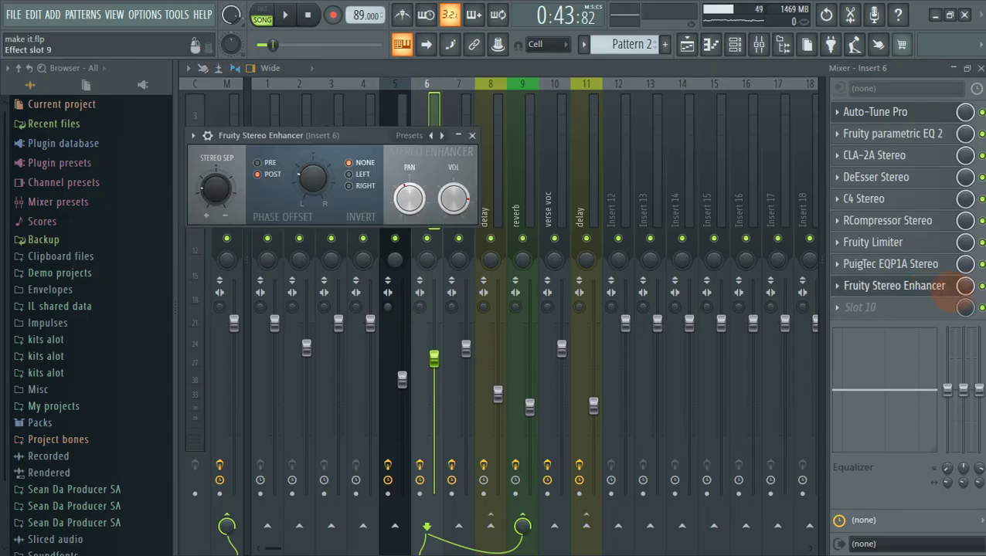
pyautogui.click(963, 286)
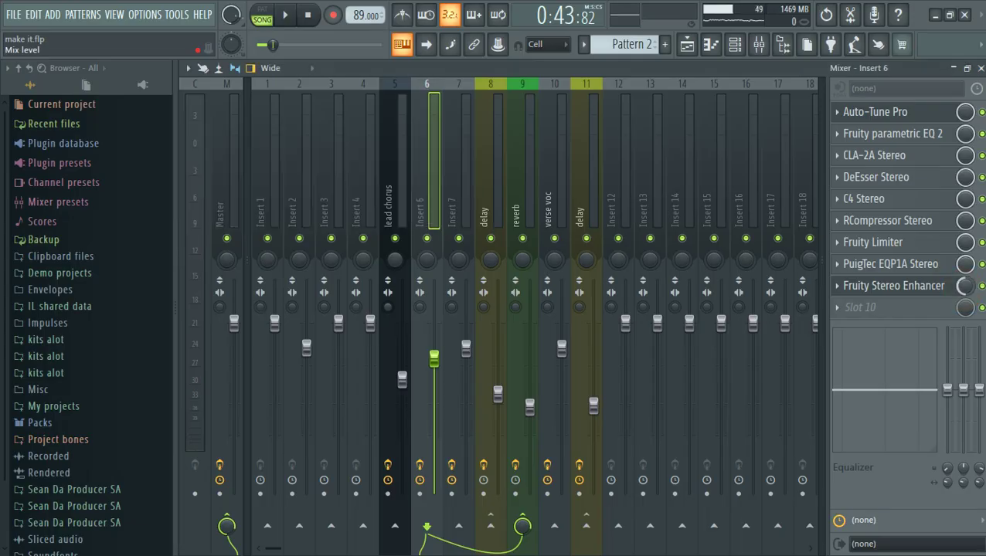
pyautogui.press('space')
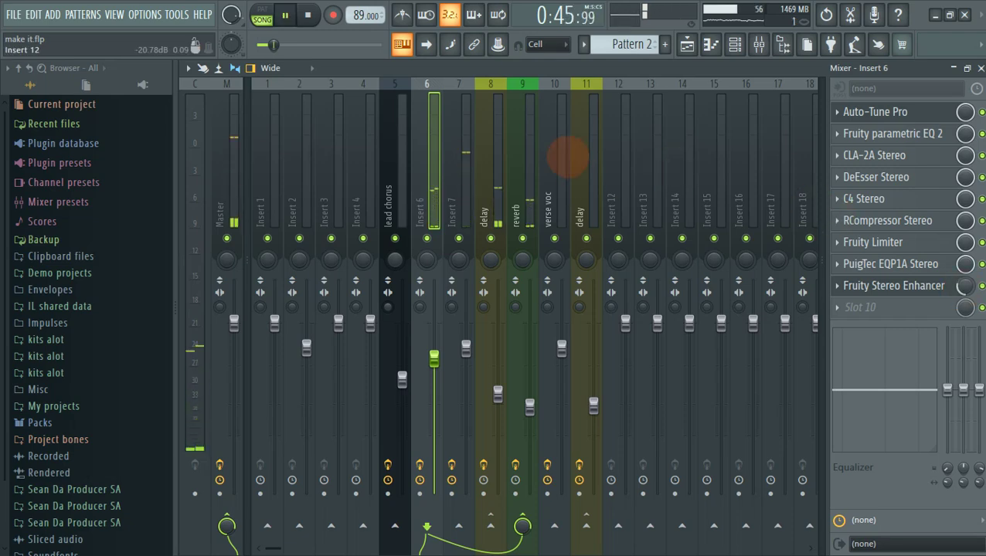
# Bring all playlist tracks back in during playback to hear the vocals with the beat
pyautogui.click(687, 44)
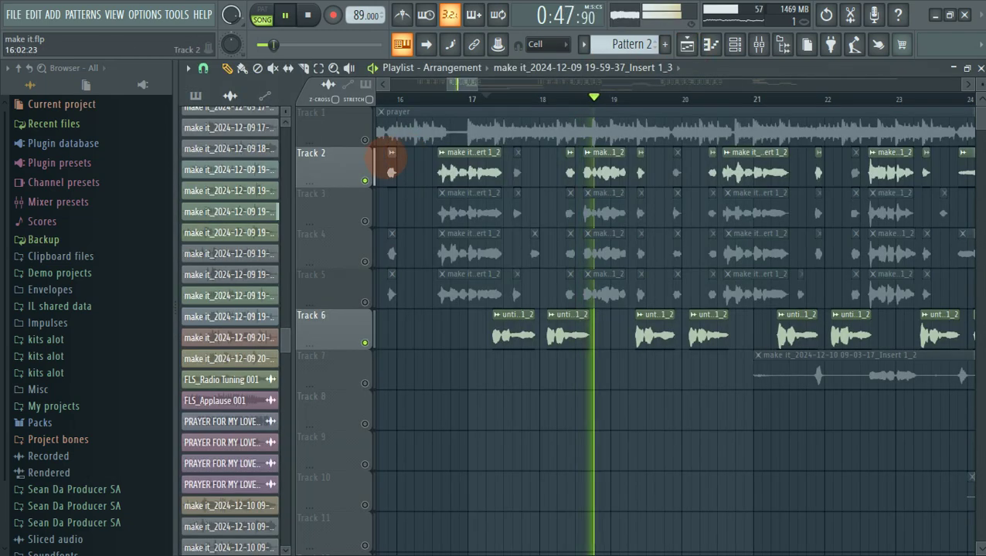
pyautogui.rightClick(365, 180)
pyautogui.rightClick(365, 180)
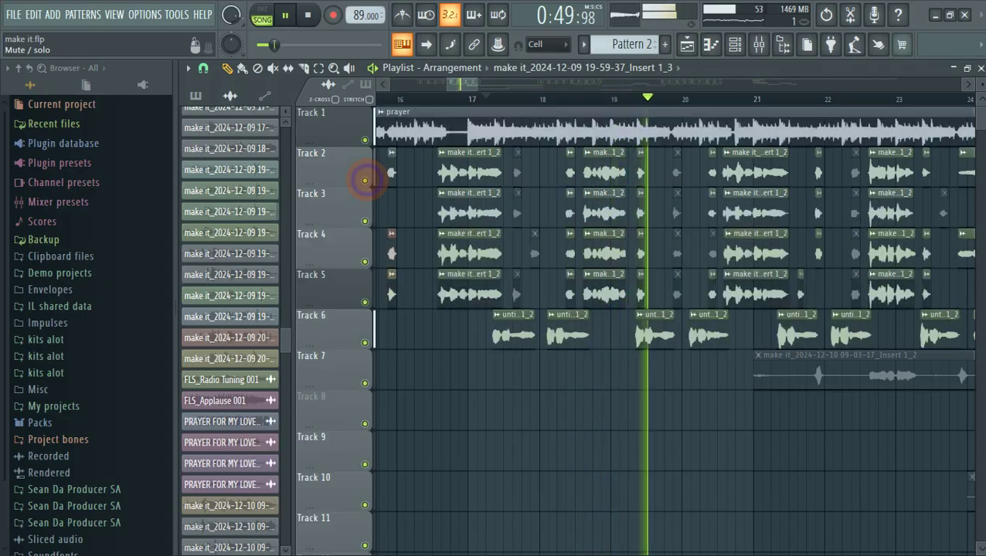
# Return to the mixer, stop playback and lower the volume fader of Insert 6
pyautogui.click(758, 44)
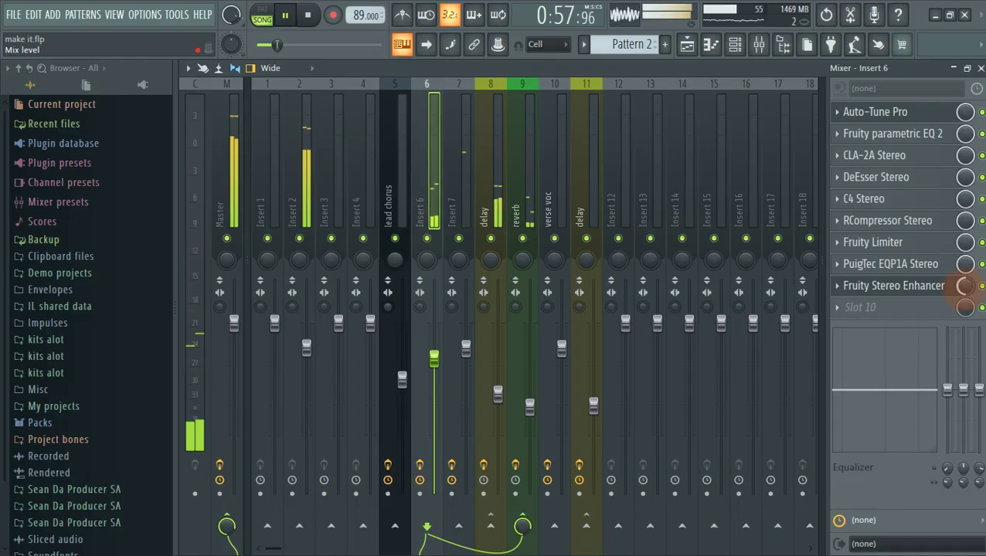
pyautogui.press('space')
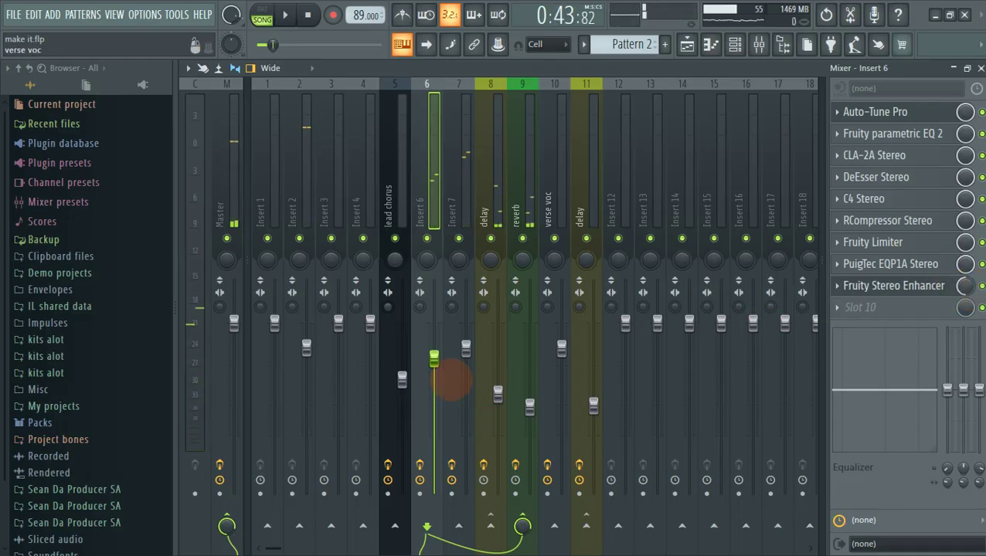
pyautogui.moveTo(433, 358); pyautogui.dragTo(433, 409)
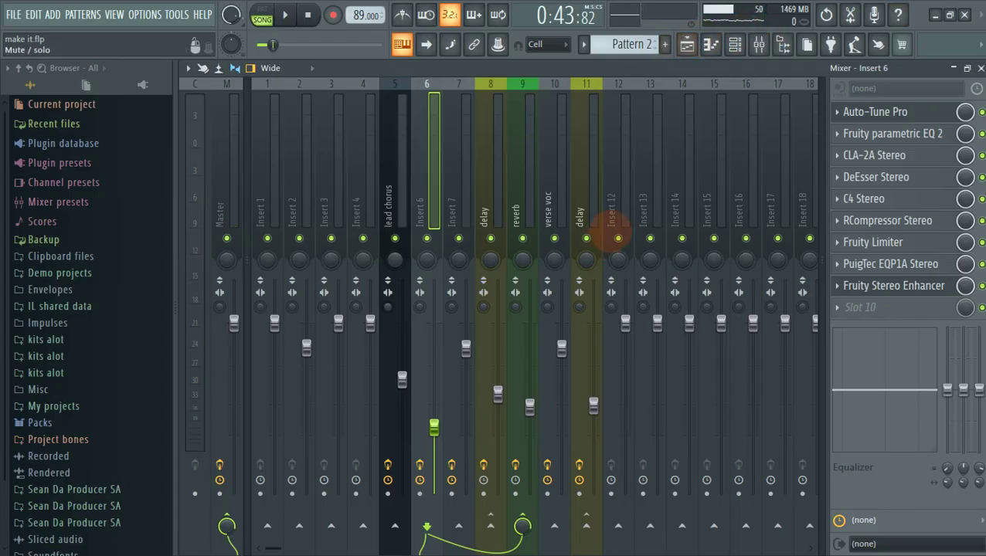
# Locate the Untitled project clip after the prayer clip in the playlist and solo Track 1
pyautogui.click(686, 44)
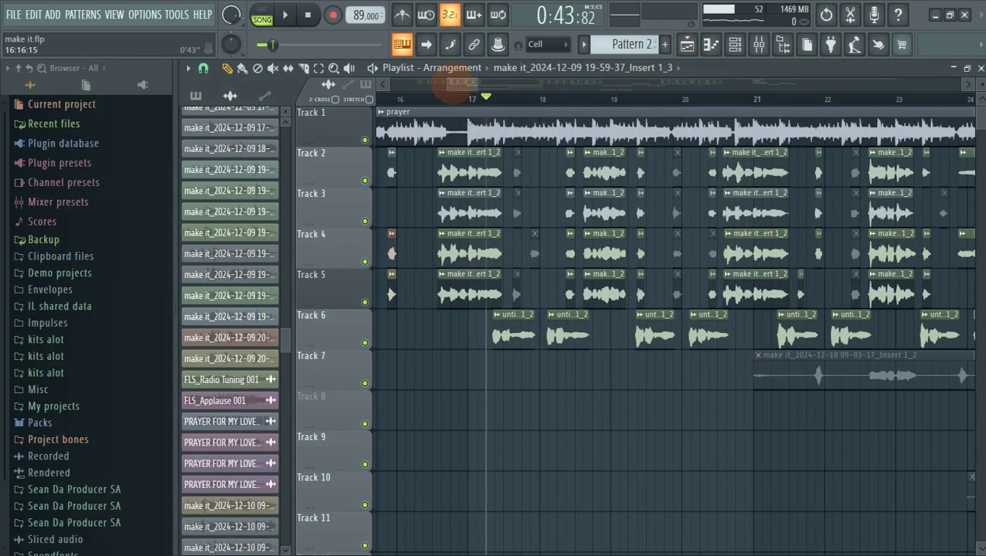
pyautogui.moveTo(447, 84); pyautogui.dragTo(792, 82)
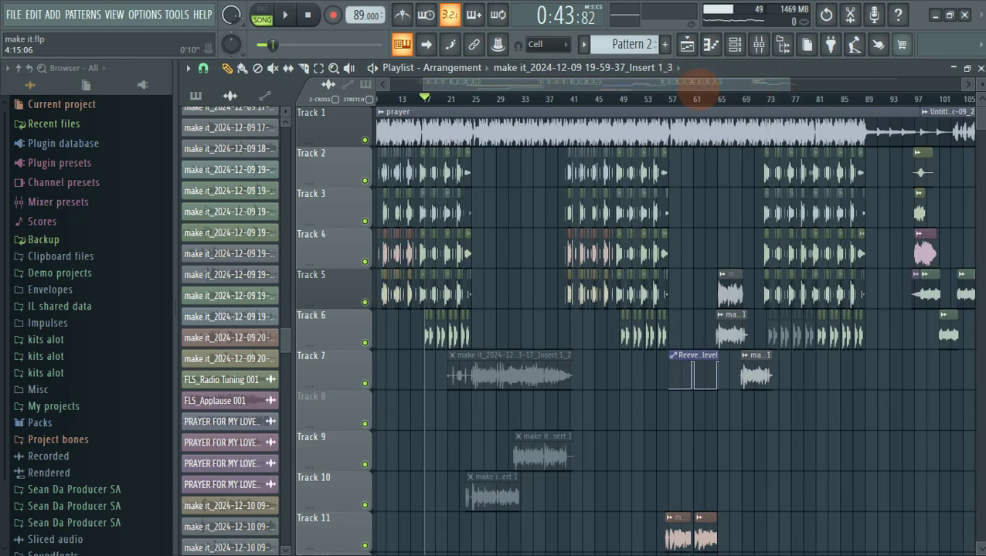
pyautogui.moveTo(425, 88); pyautogui.dragTo(493, 97)
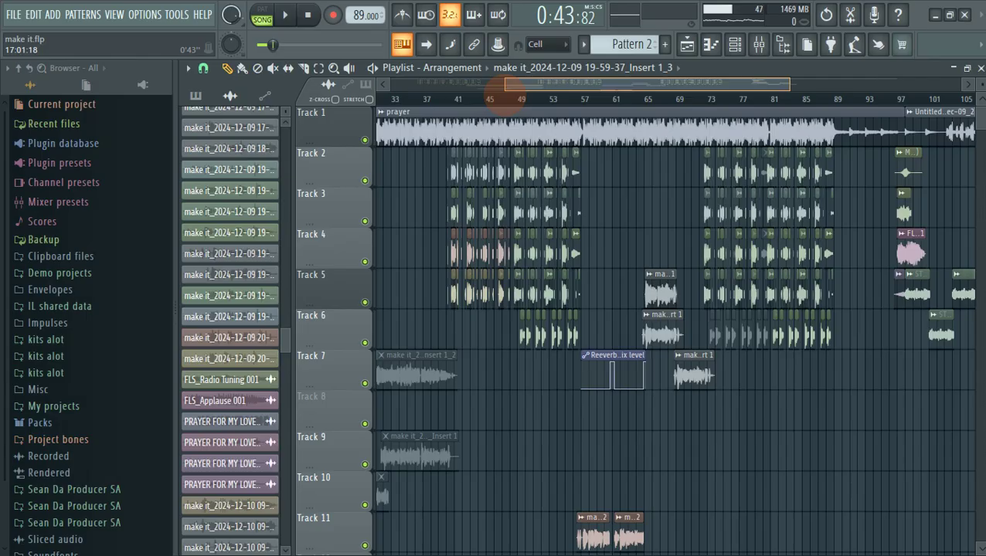
pyautogui.moveTo(566, 85); pyautogui.dragTo(693, 82)
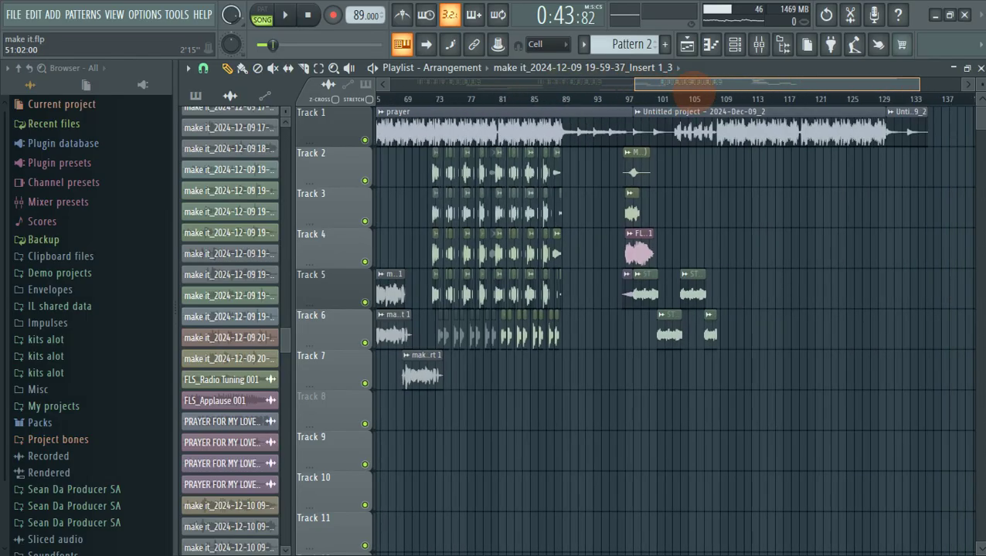
pyautogui.scroll(5, 678, 99)
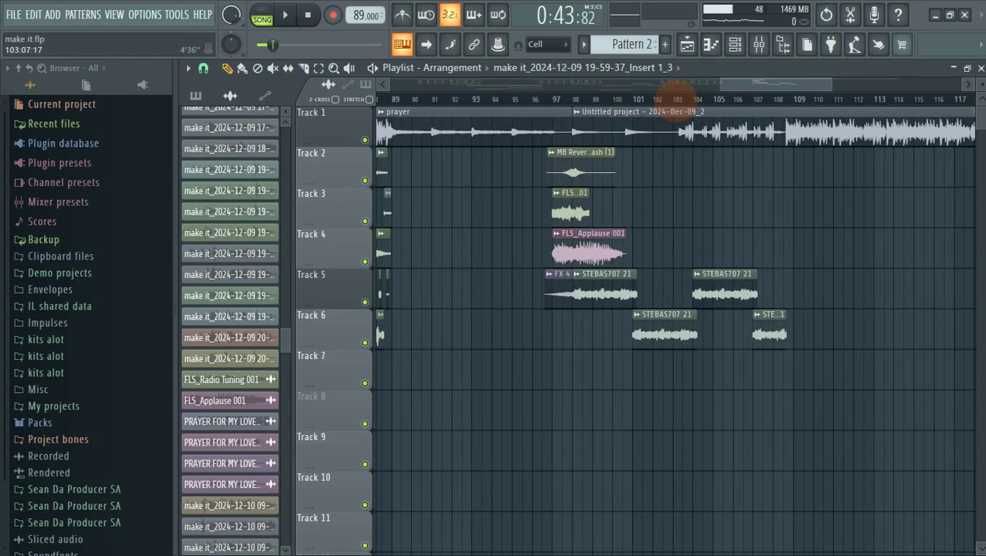
pyautogui.scroll(-3, 678, 99)
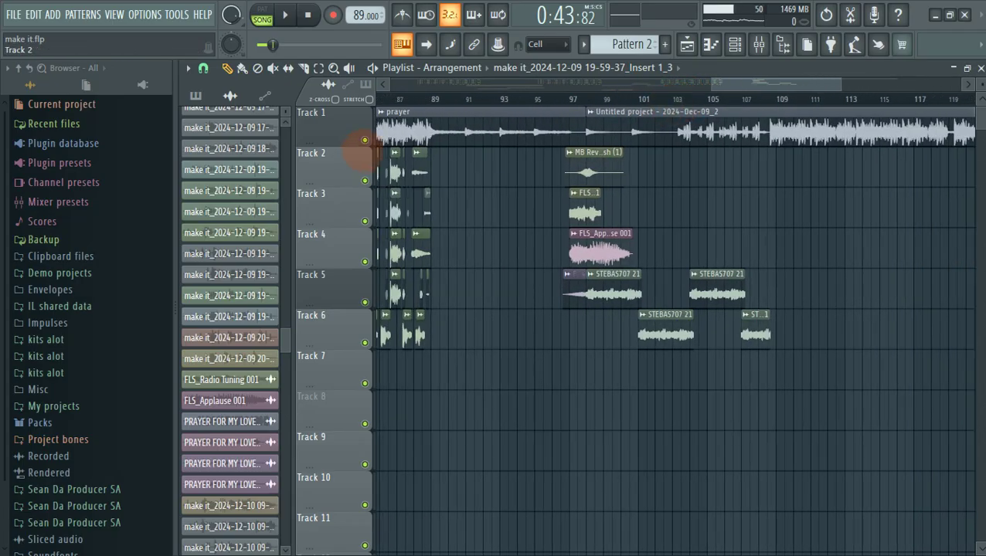
pyautogui.rightClick(364, 140)
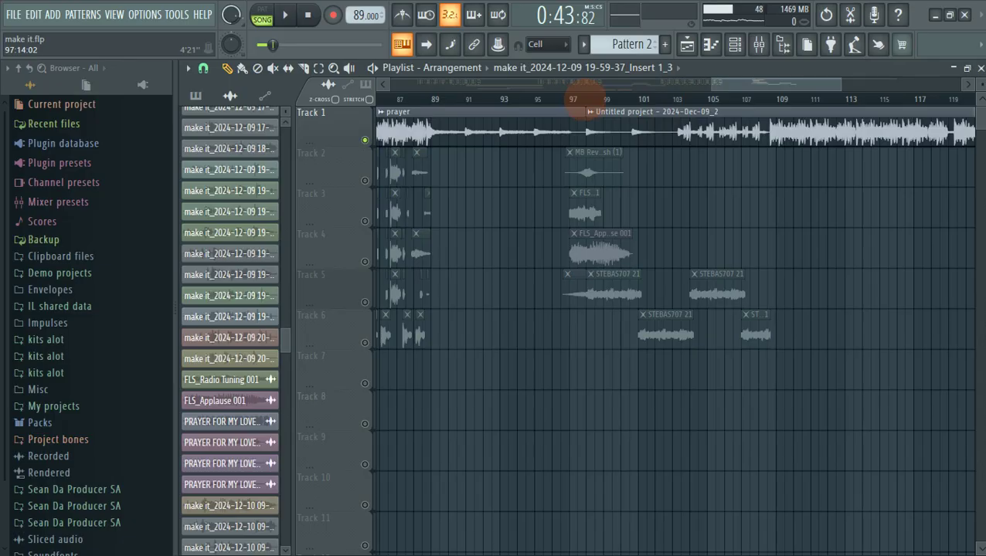
# Audition the soloed Track 1 from bar 98, skipping ahead to about bar 103, with the whole arrangement in view
pyautogui.click(586, 96)
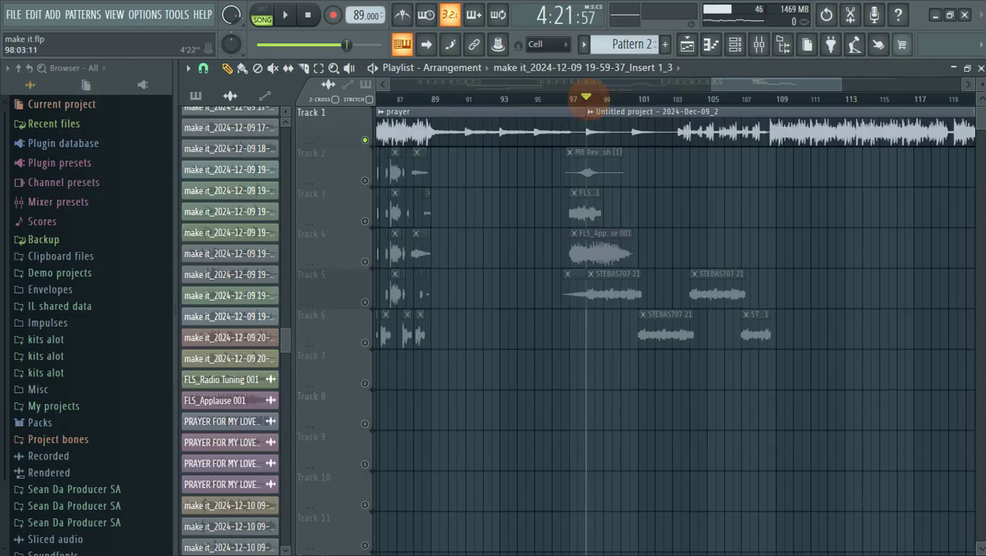
pyautogui.moveTo(833, 80); pyautogui.dragTo(920, 81)
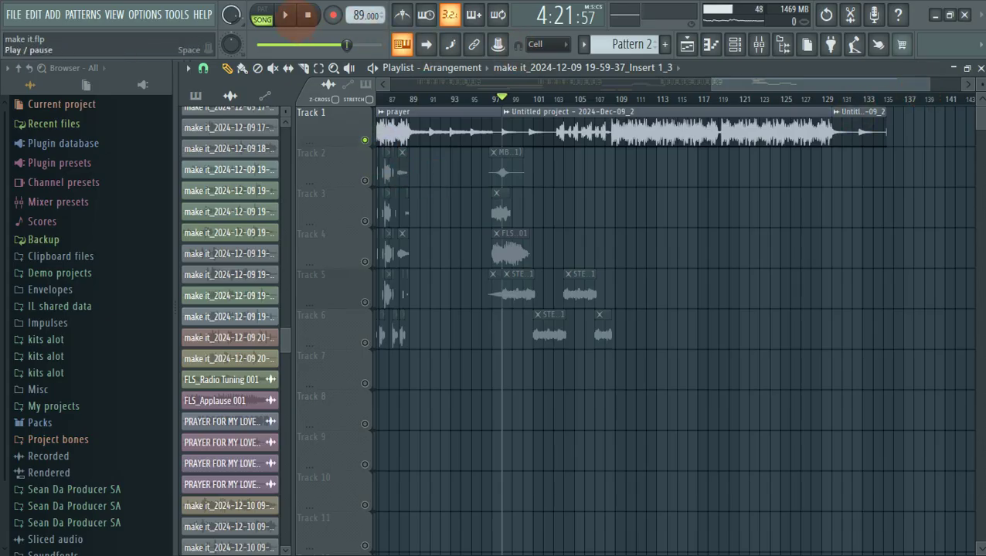
pyautogui.click(285, 14)
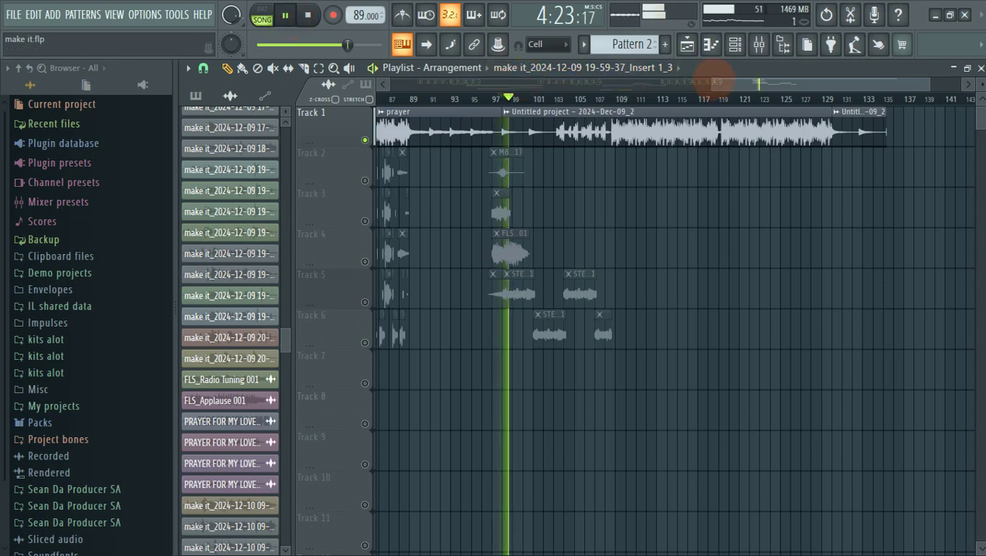
pyautogui.hscroll(-2, 708, 81)
pyautogui.click(620, 98)
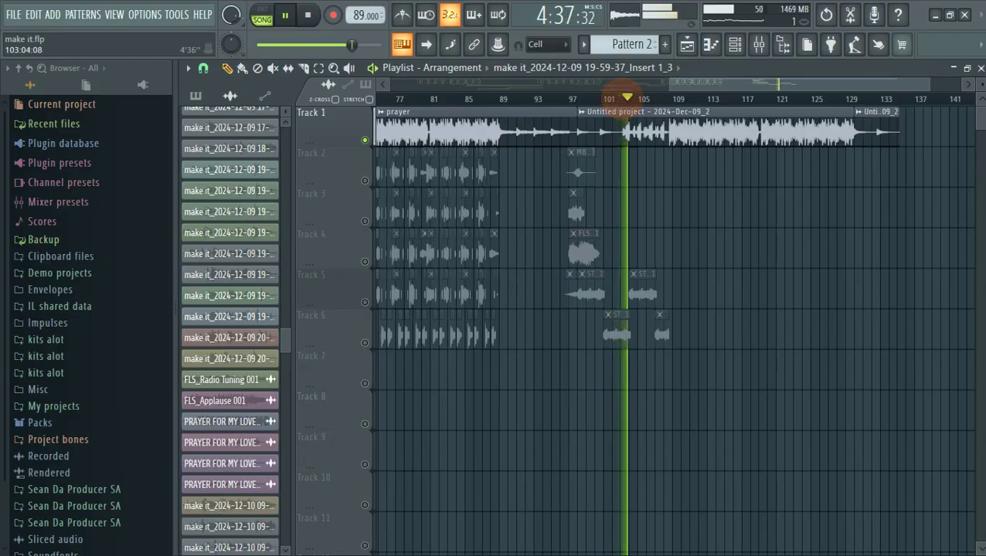
pyautogui.moveTo(671, 87); pyautogui.dragTo(550, 97)
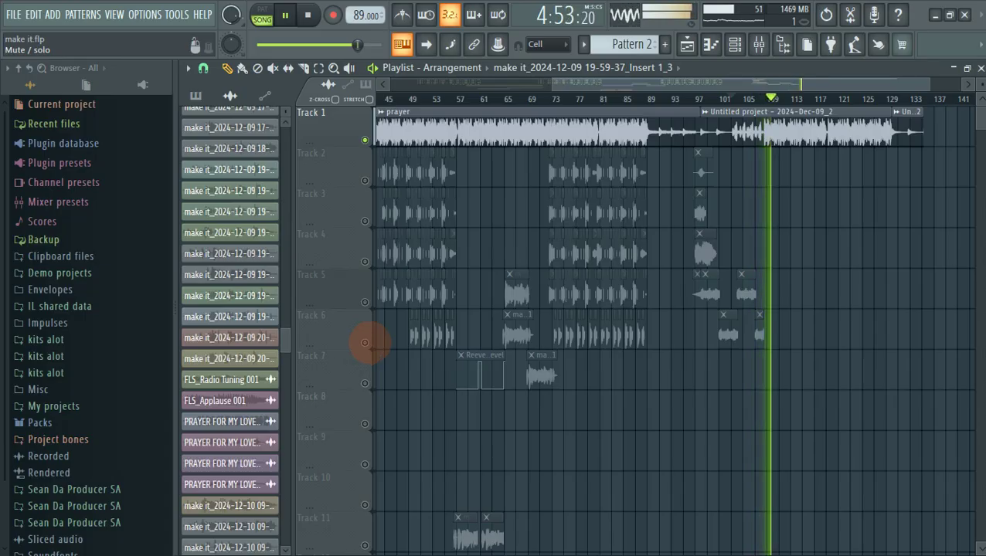
pyautogui.moveTo(554, 85); pyautogui.dragTo(369, 88)
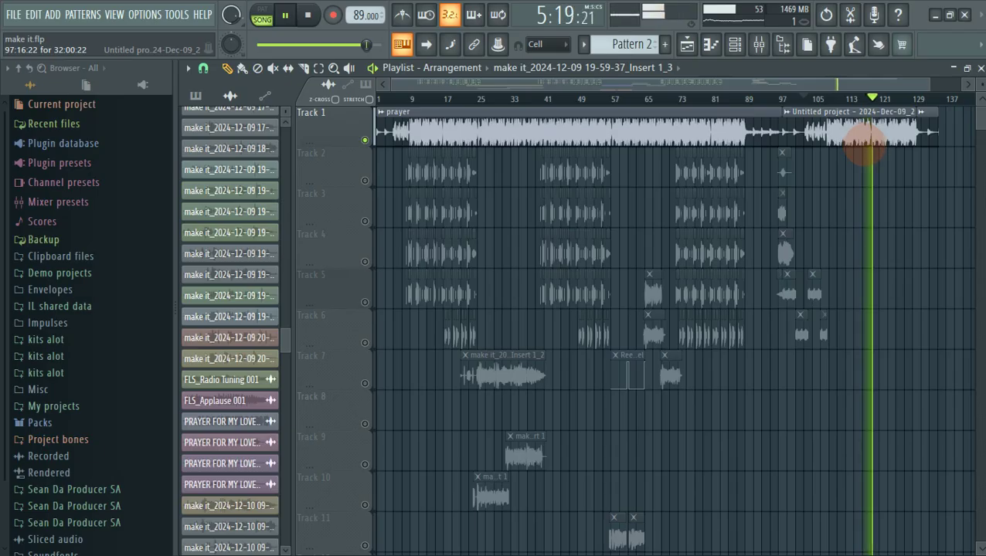
pyautogui.moveTo(541, 8)
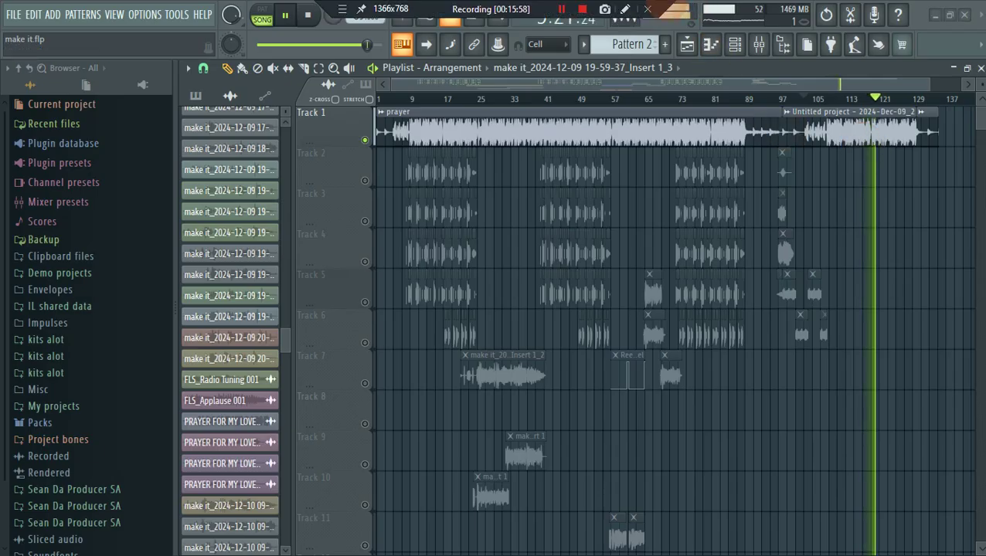